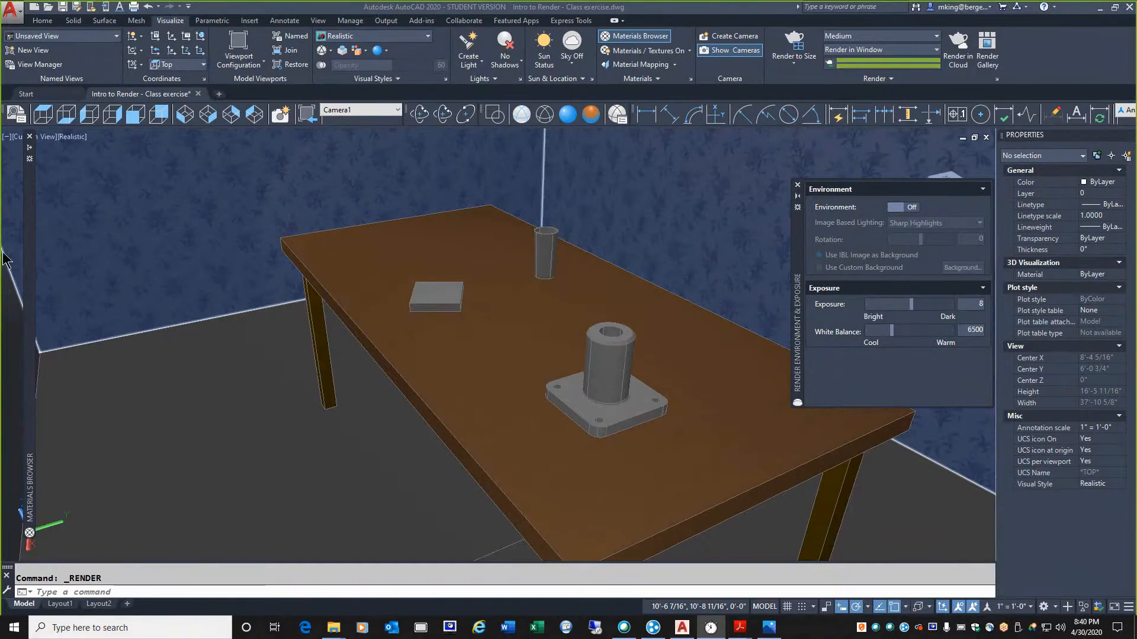
Keep the materials browser open and assign the Clear - Blue glass material to the cup at the back of the table
{"action": "mouse_move", "coordinate": [28, 257]}
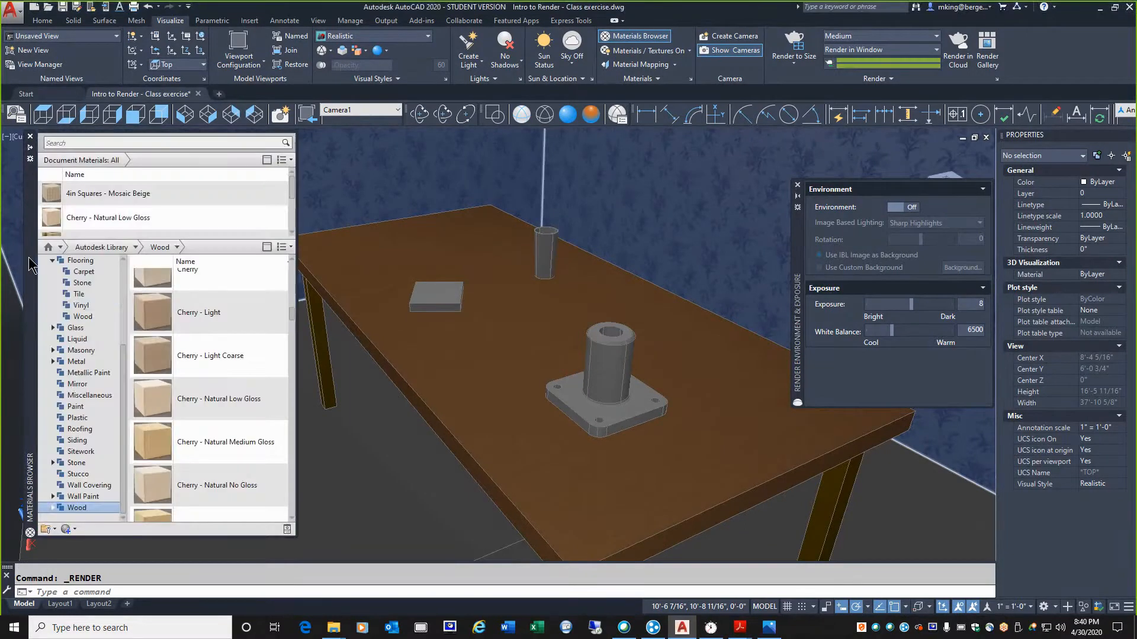
{"action": "left_click", "coordinate": [74, 329]}
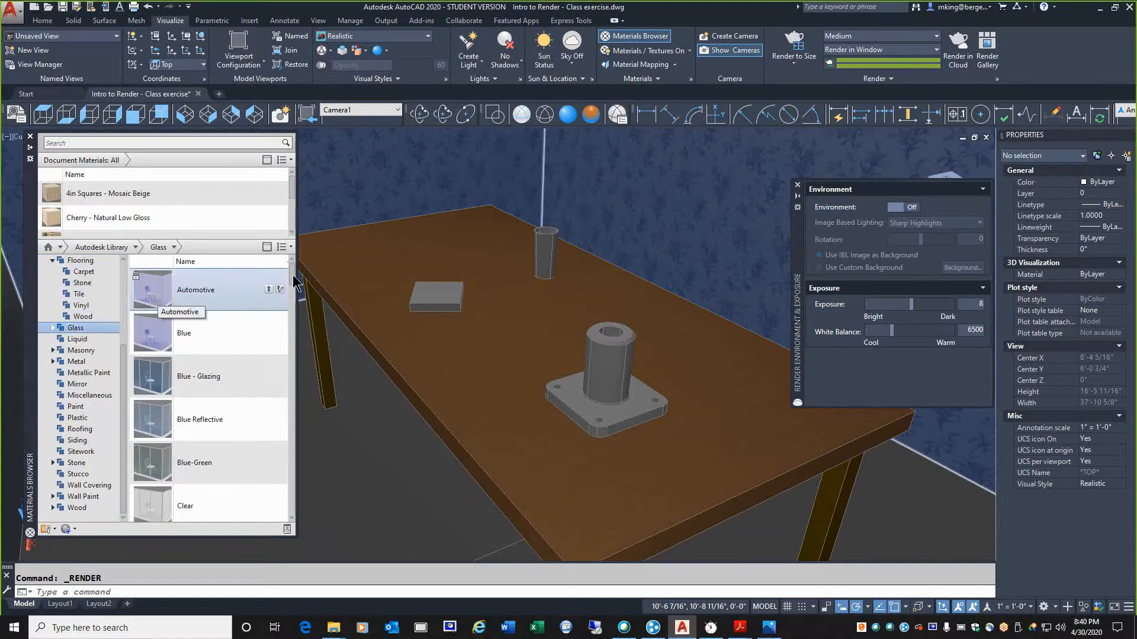
{"action": "left_click_drag", "start_coordinate": [294, 278], "coordinate": [296, 322]}
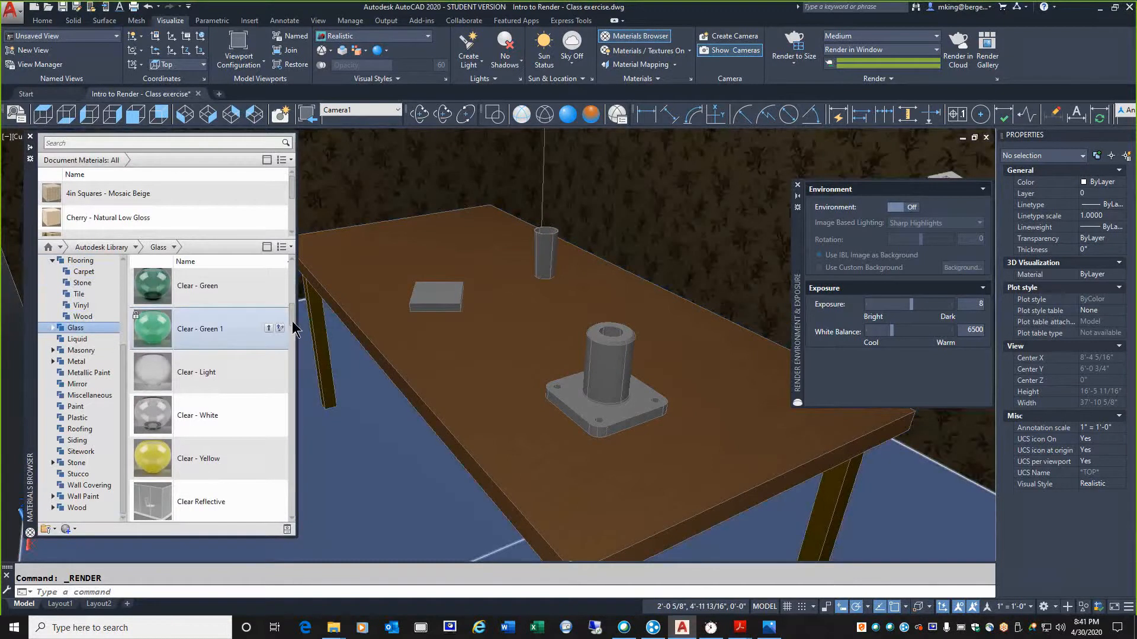
{"action": "left_click_drag", "start_coordinate": [292, 321], "coordinate": [295, 310]}
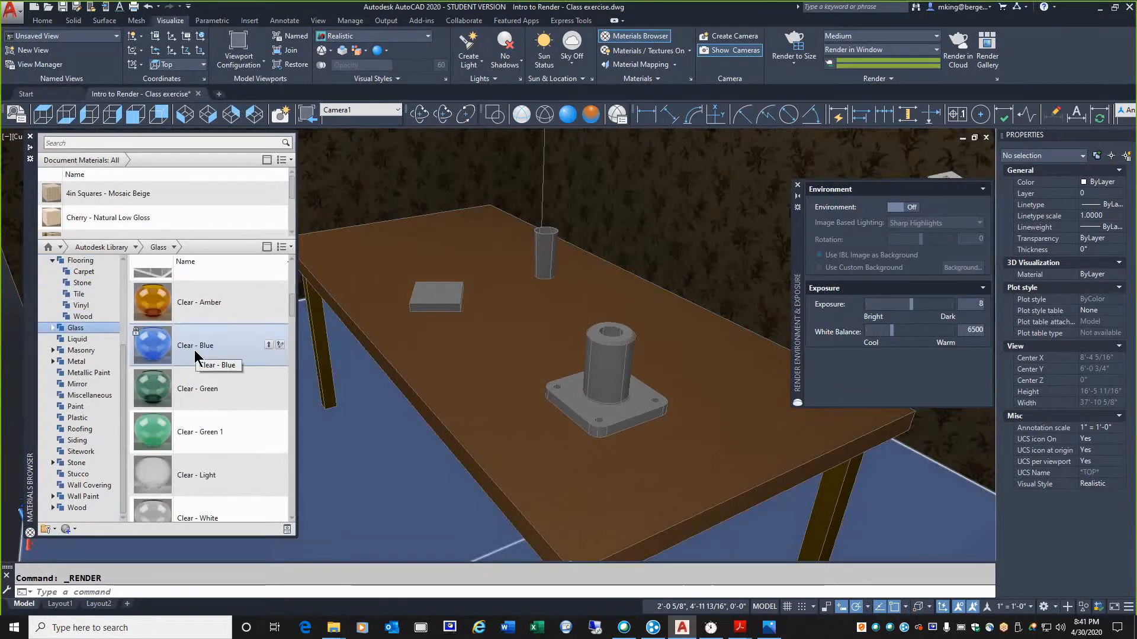
{"action": "left_click_drag", "start_coordinate": [188, 352], "coordinate": [570, 269]}
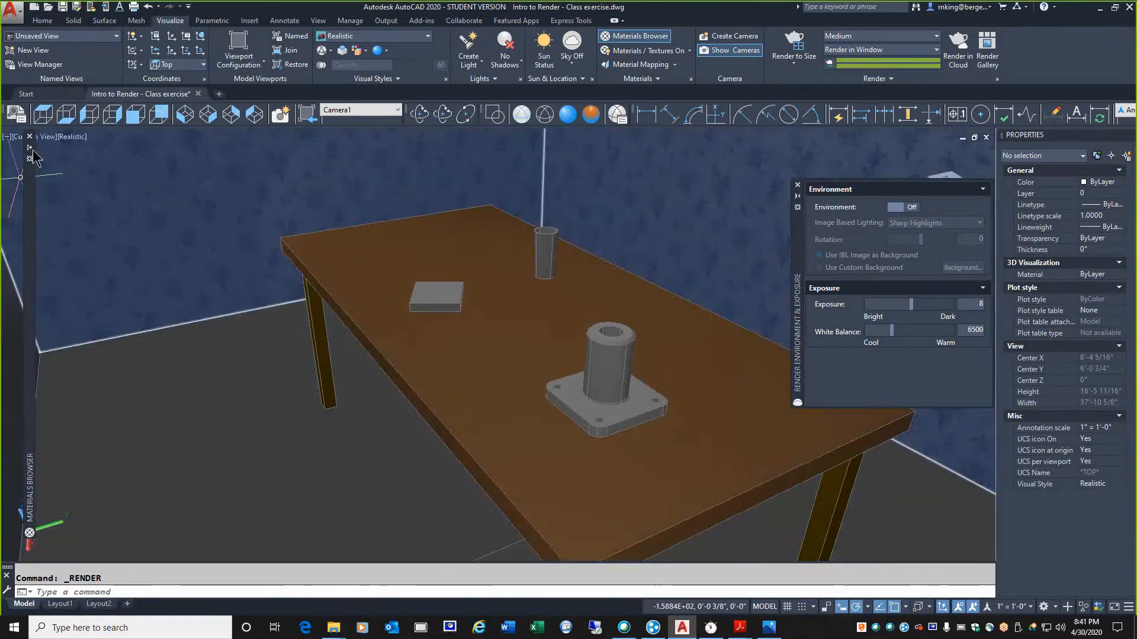
{"action": "left_click", "coordinate": [30, 148]}
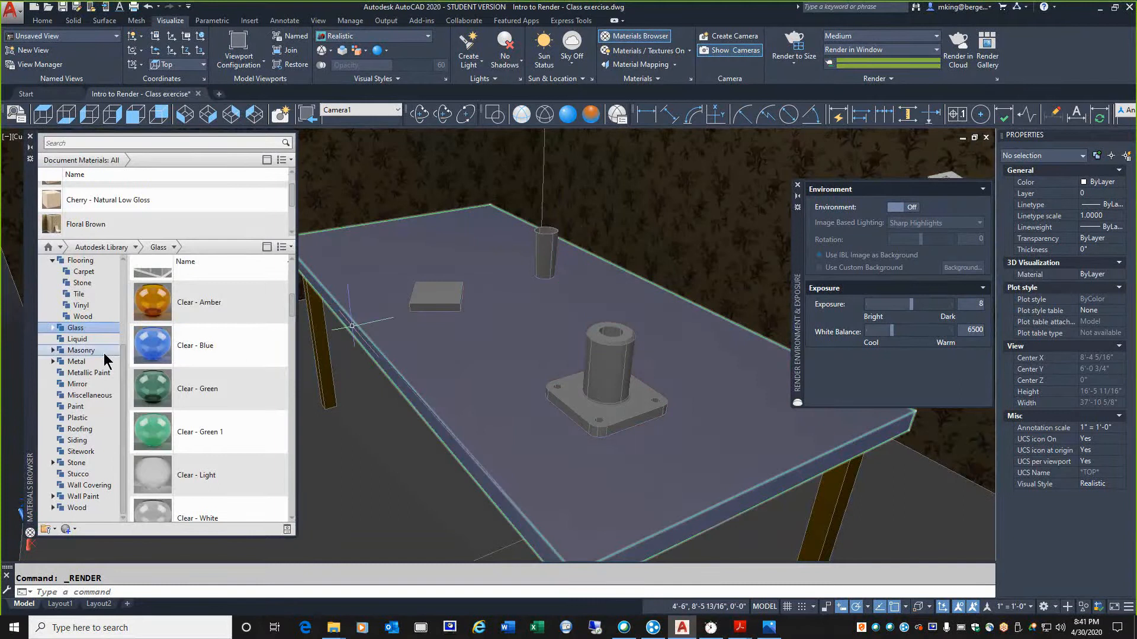
{"action": "left_click_drag", "start_coordinate": [153, 302], "coordinate": [514, 222]}
{"action": "left_click", "coordinate": [542, 243]}
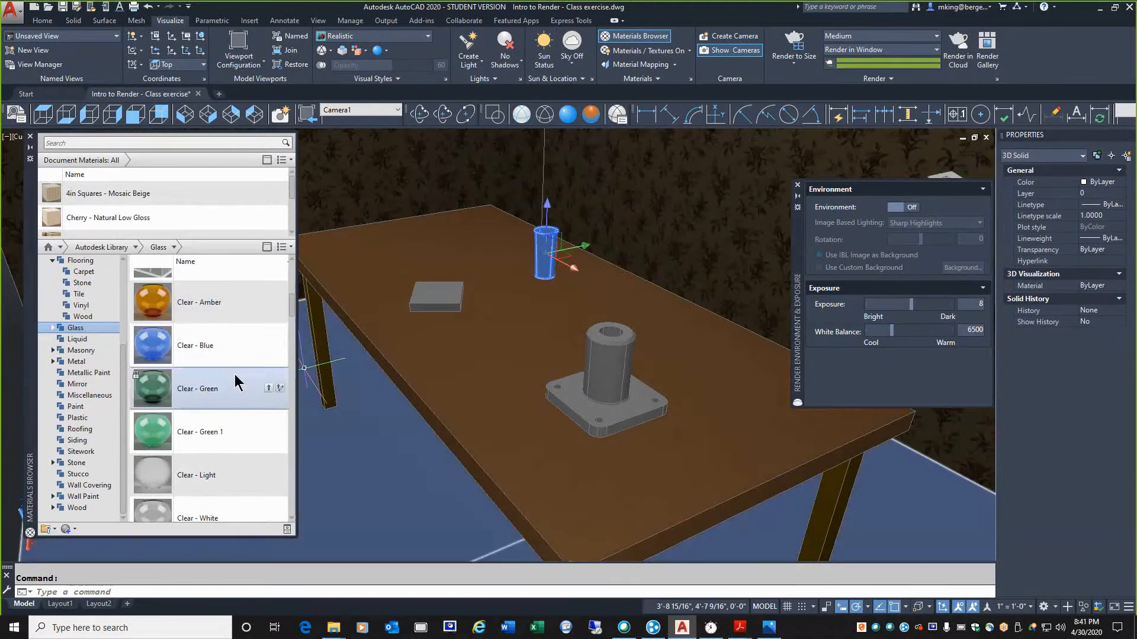
{"action": "right_click", "coordinate": [202, 349]}
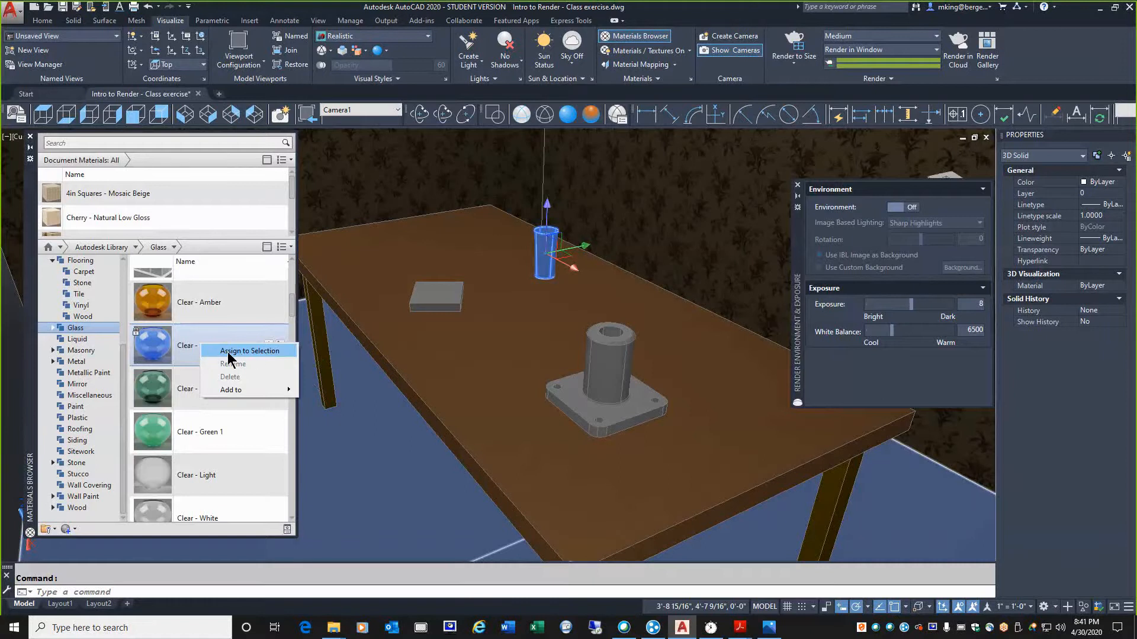
{"action": "left_click", "coordinate": [229, 354]}
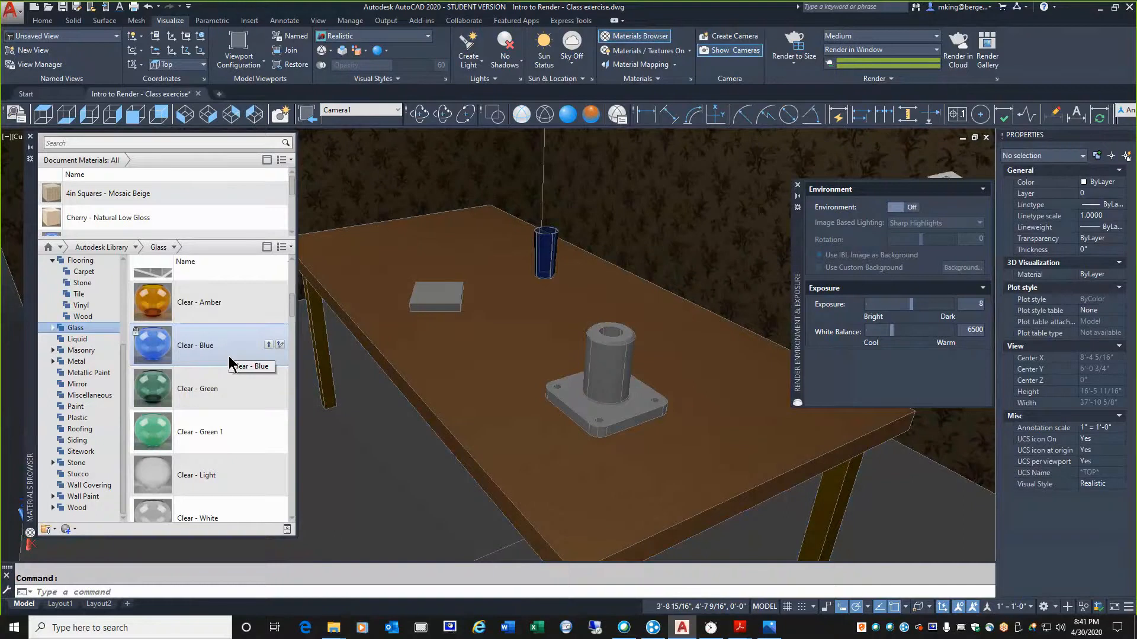
Apply the Chrome - Polished metal material to the flanged cylinder on the table
{"action": "left_click_drag", "start_coordinate": [195, 474], "coordinate": [604, 379]}
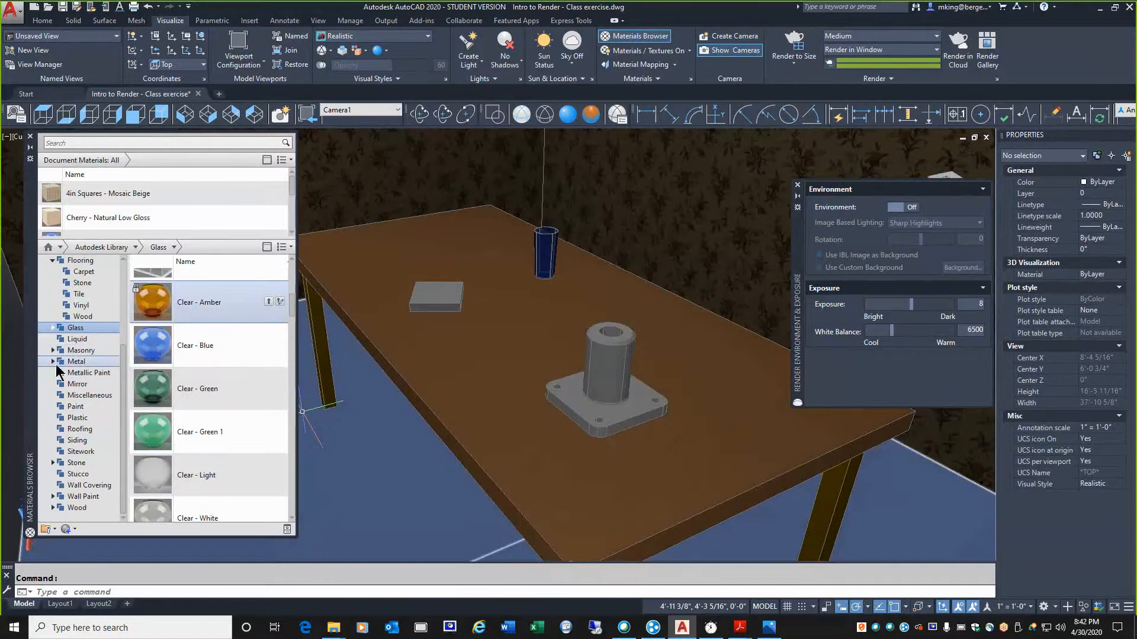
{"action": "left_click", "coordinate": [72, 362]}
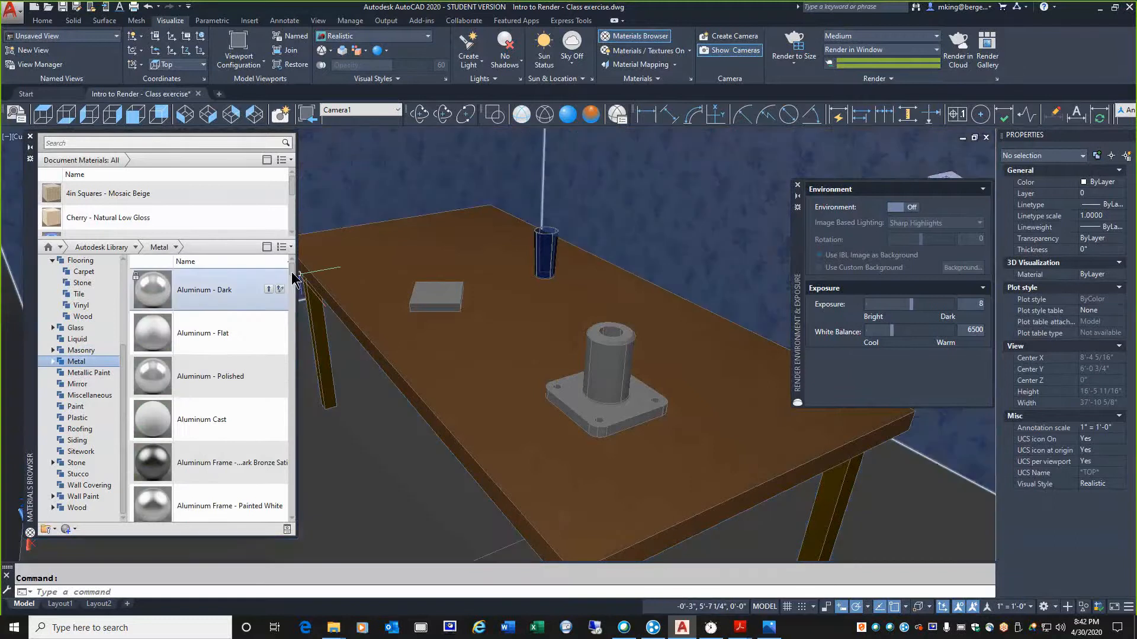
{"action": "scroll", "coordinate": [292, 285], "scroll_direction": "down", "scroll_amount": 5}
{"action": "scroll", "coordinate": [290, 291], "scroll_direction": "down", "scroll_amount": 10}
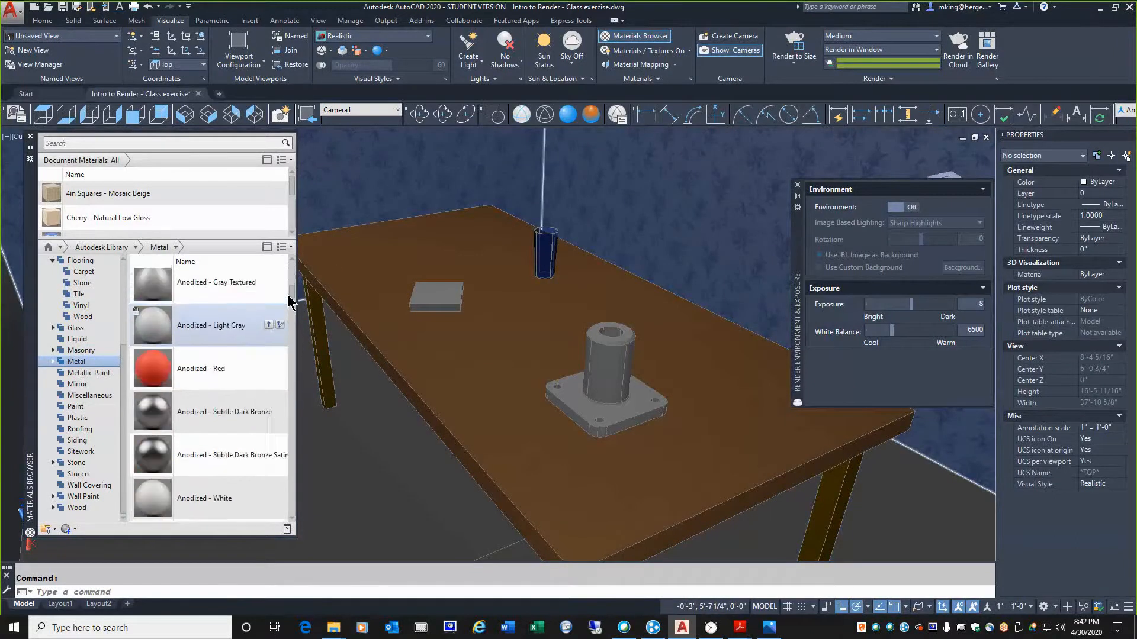
{"action": "scroll", "coordinate": [288, 303], "scroll_direction": "down", "scroll_amount": 2}
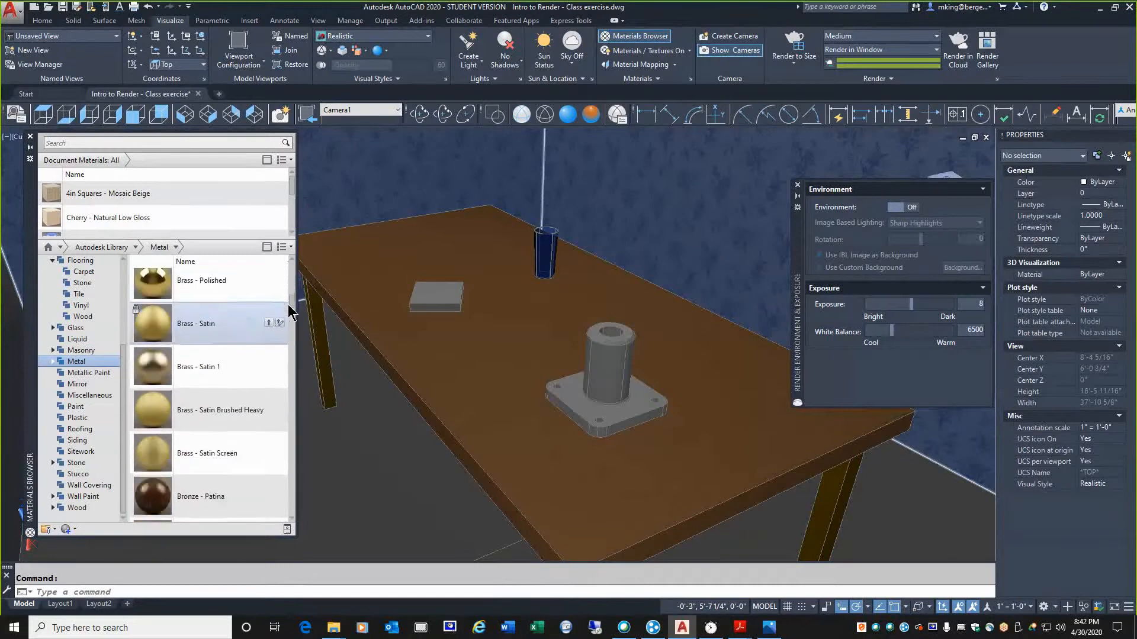
{"action": "scroll", "coordinate": [289, 304], "scroll_direction": "up", "scroll_amount": 4}
{"action": "left_click_drag", "start_coordinate": [291, 305], "coordinate": [290, 325]}
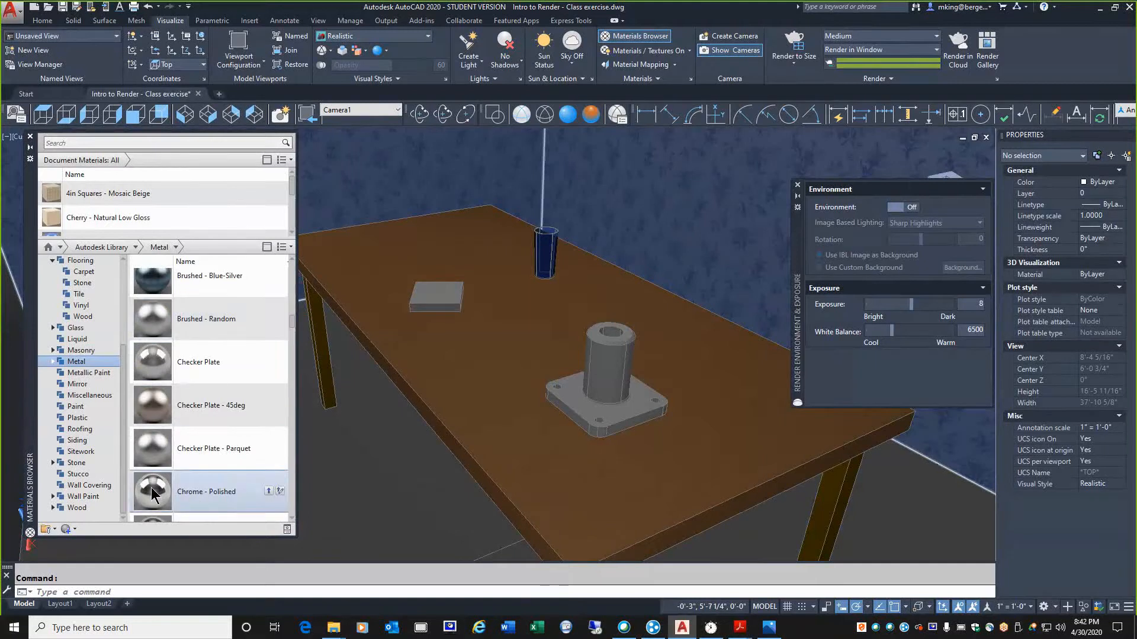
{"action": "left_click_drag", "start_coordinate": [152, 448], "coordinate": [599, 367]}
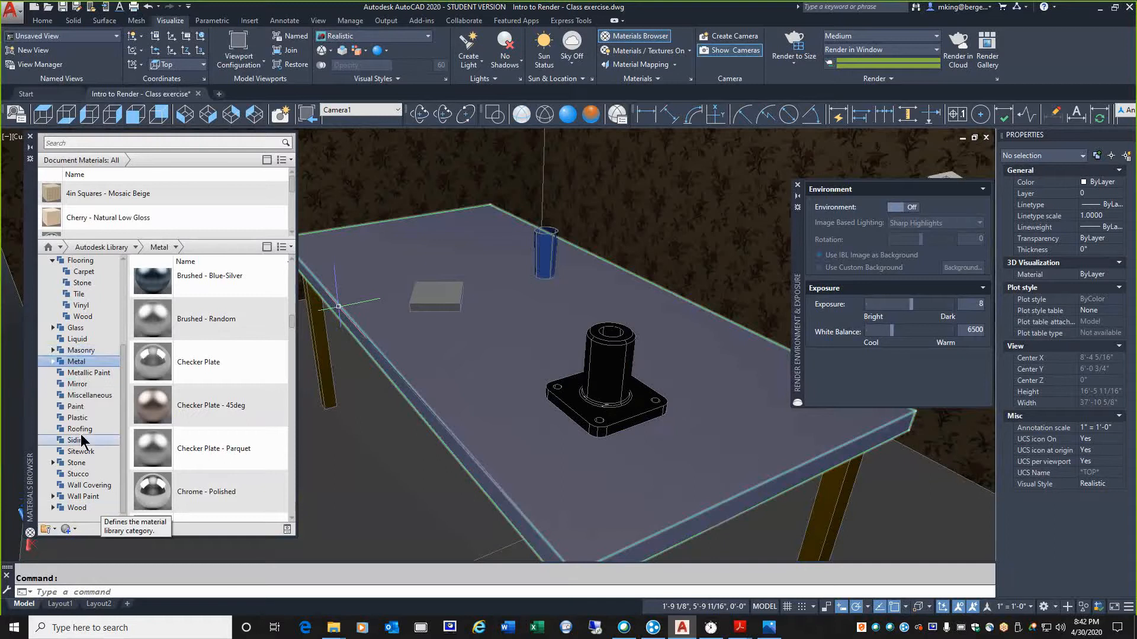
Apply the Coarse Textured - Light Orange plastic to the small flat box on the table and render the scene
{"action": "left_click", "coordinate": [80, 417]}
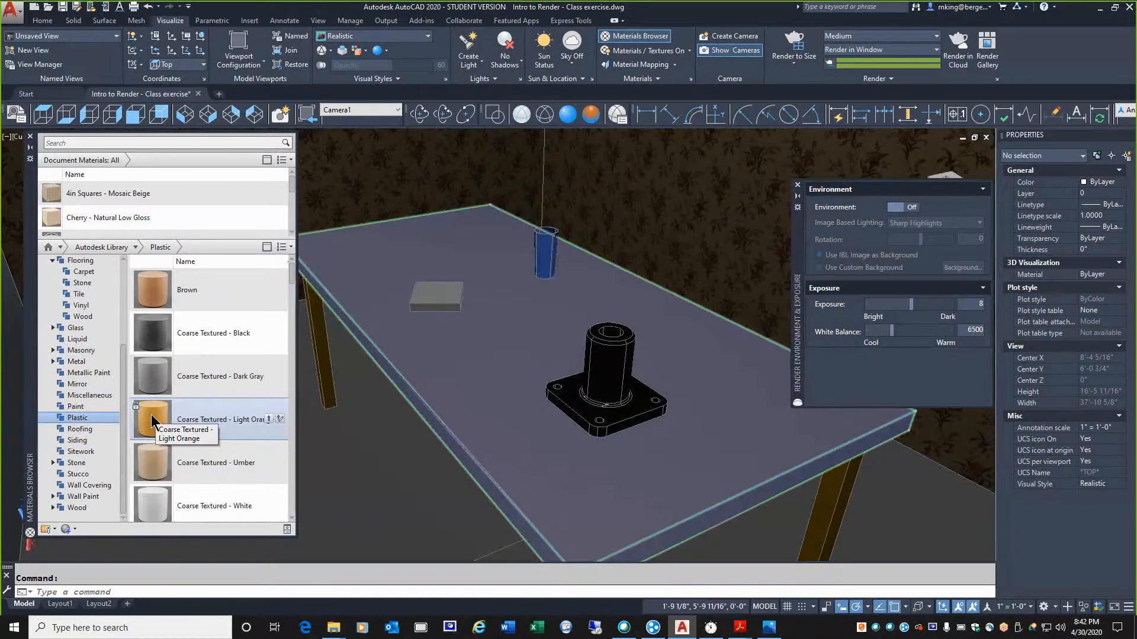
{"action": "left_click_drag", "start_coordinate": [150, 415], "coordinate": [434, 302]}
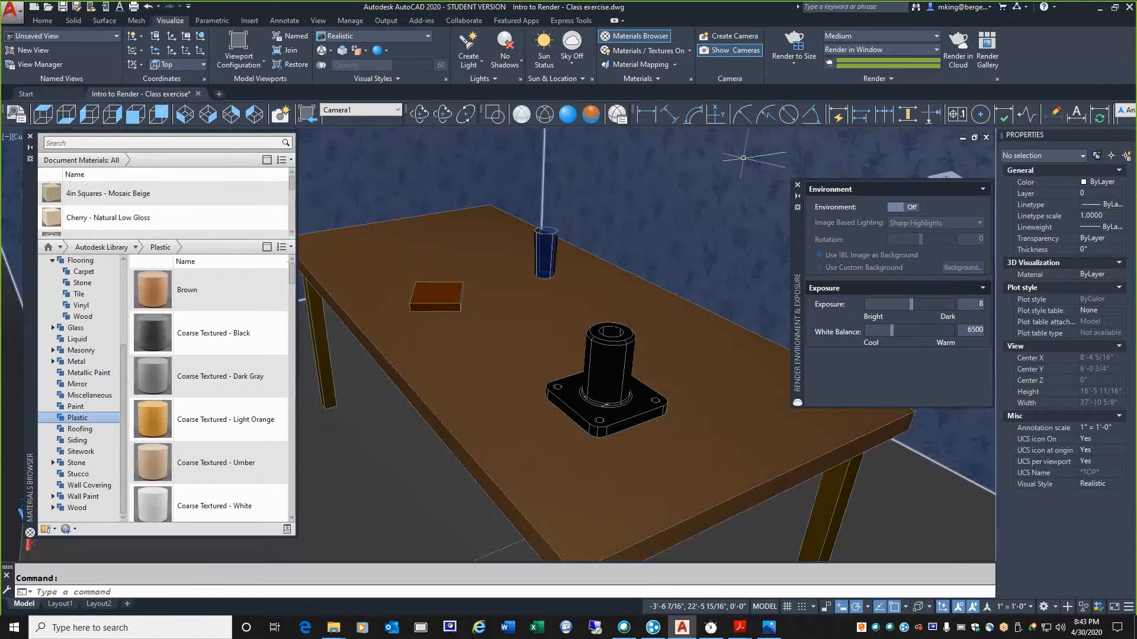
{"action": "left_click", "coordinate": [789, 46]}
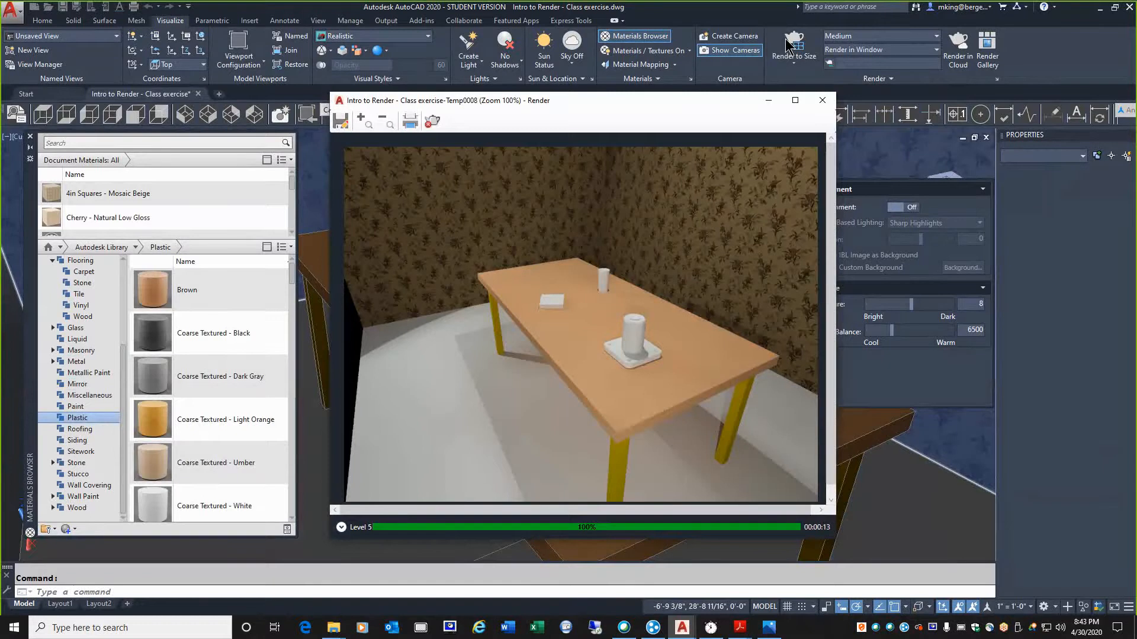
{"action": "left_click", "coordinate": [787, 41]}
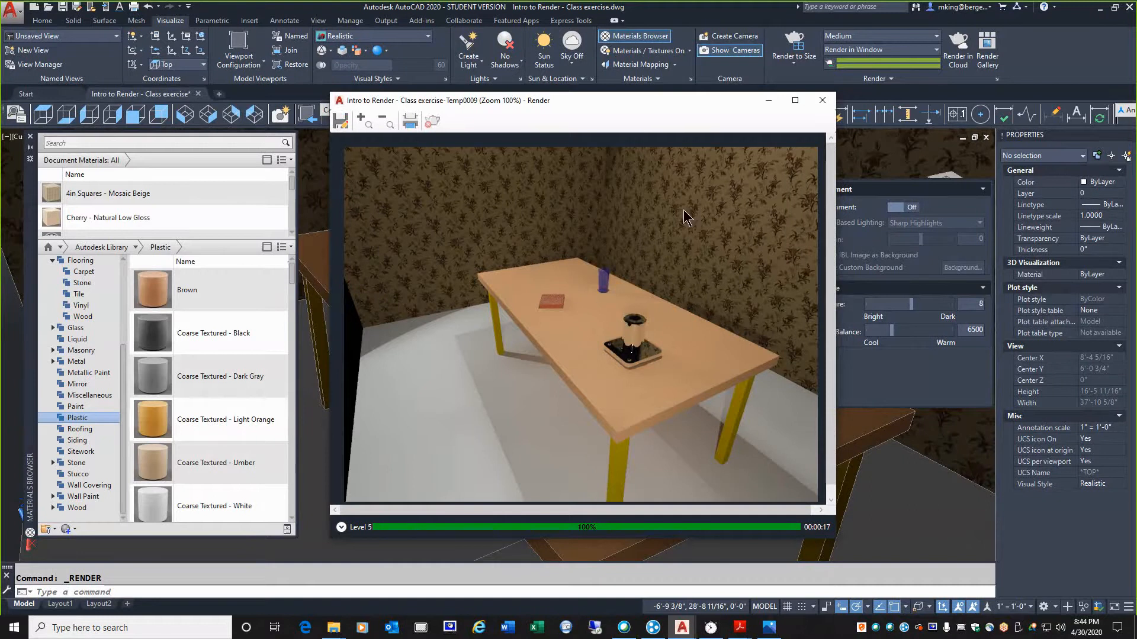
{"action": "left_click", "coordinate": [822, 102]}
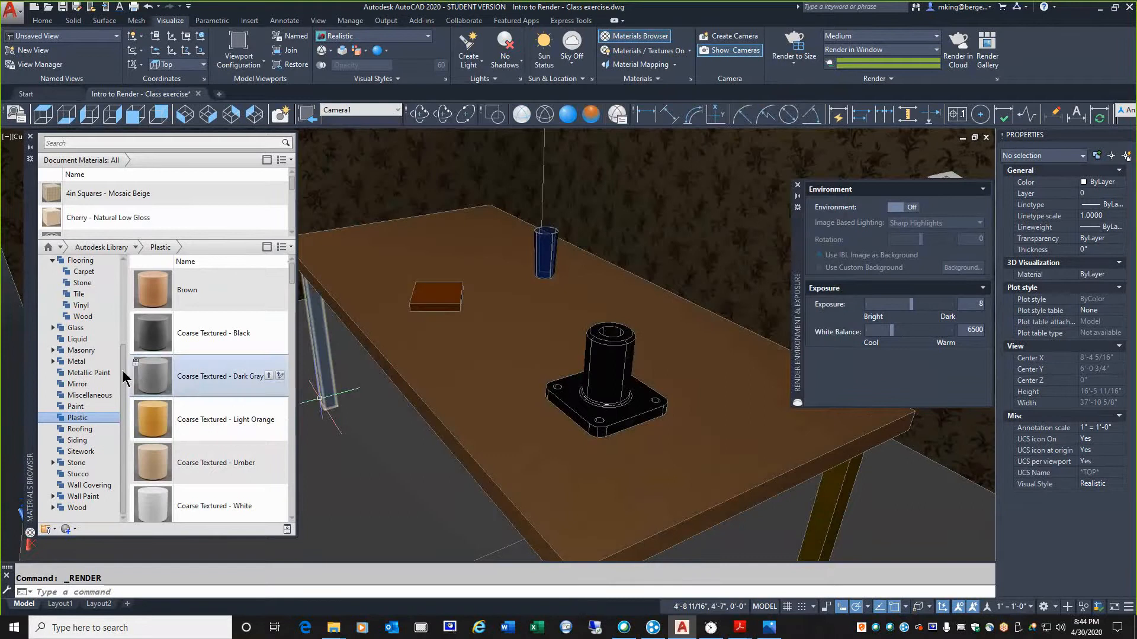
Apply the Terra Cotta flooring tile to the room's floor, collapse the materials browser and render the scene
{"action": "scroll", "coordinate": [119, 344], "scroll_direction": "up", "scroll_amount": 1}
{"action": "scroll", "coordinate": [119, 344], "scroll_direction": "up", "scroll_amount": 1}
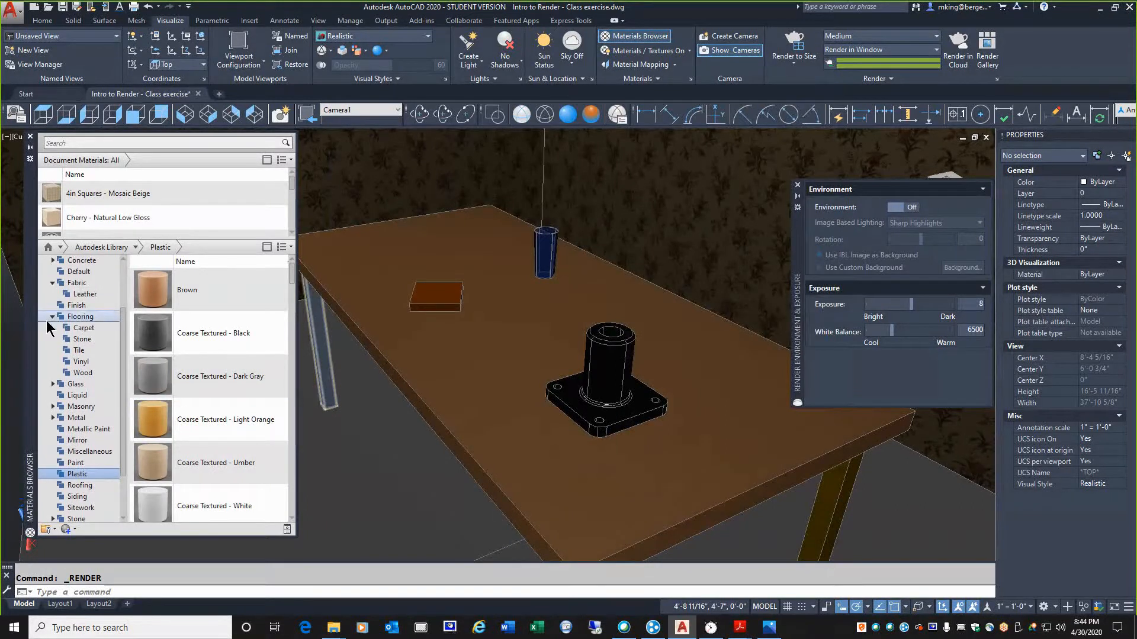
{"action": "left_click", "coordinate": [76, 350]}
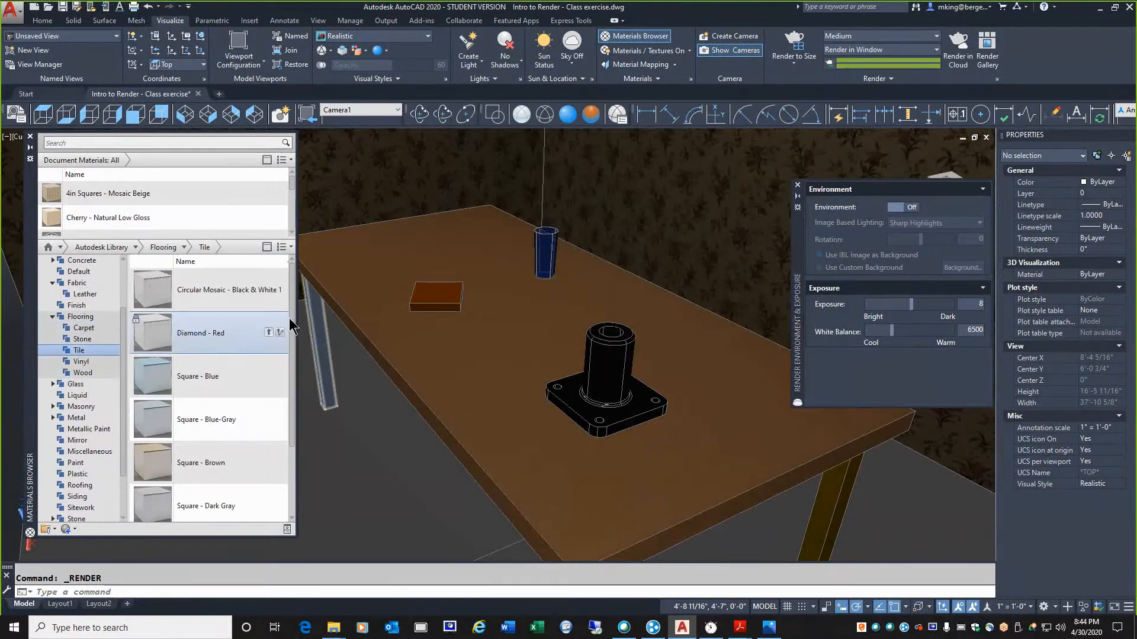
{"action": "left_click_drag", "start_coordinate": [290, 315], "coordinate": [299, 394]}
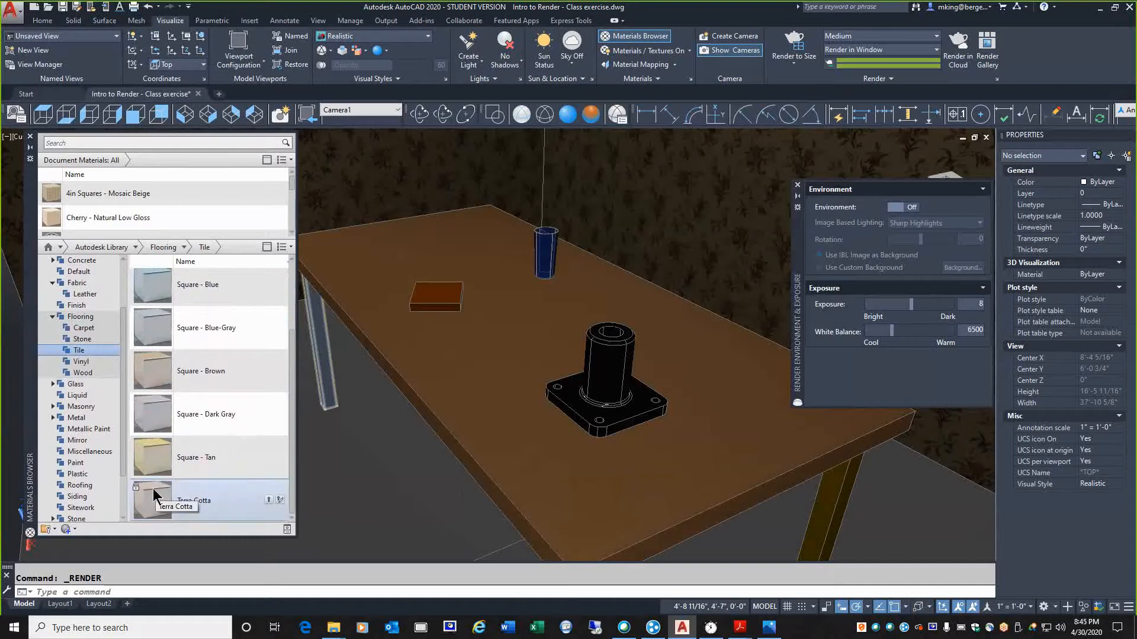
{"action": "left_click_drag", "start_coordinate": [154, 491], "coordinate": [364, 476]}
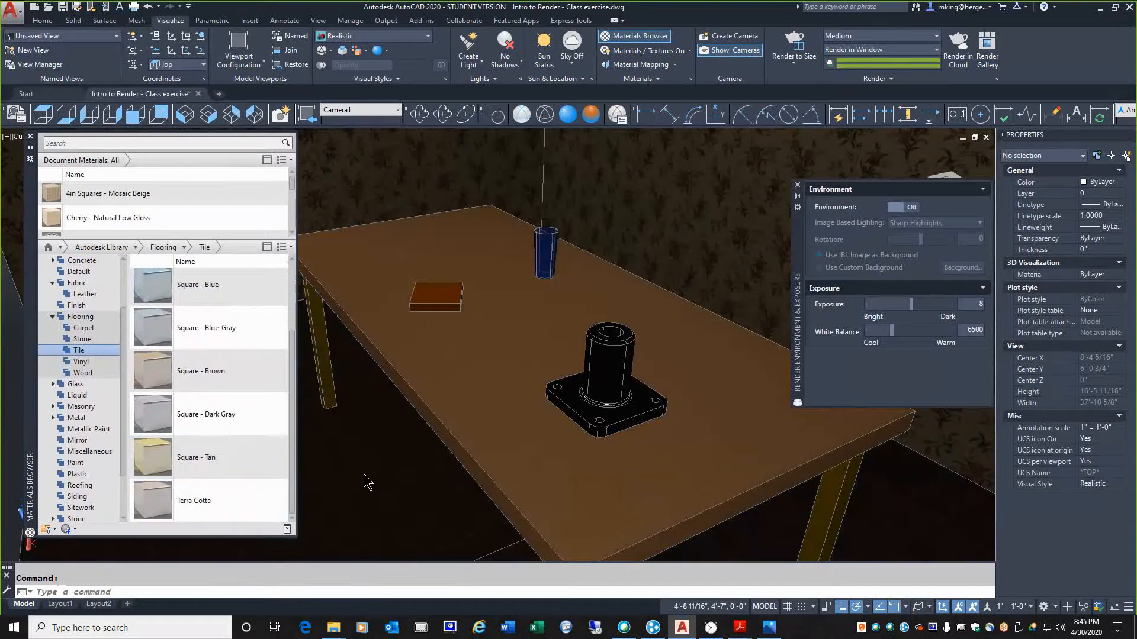
{"action": "left_click", "coordinate": [30, 147]}
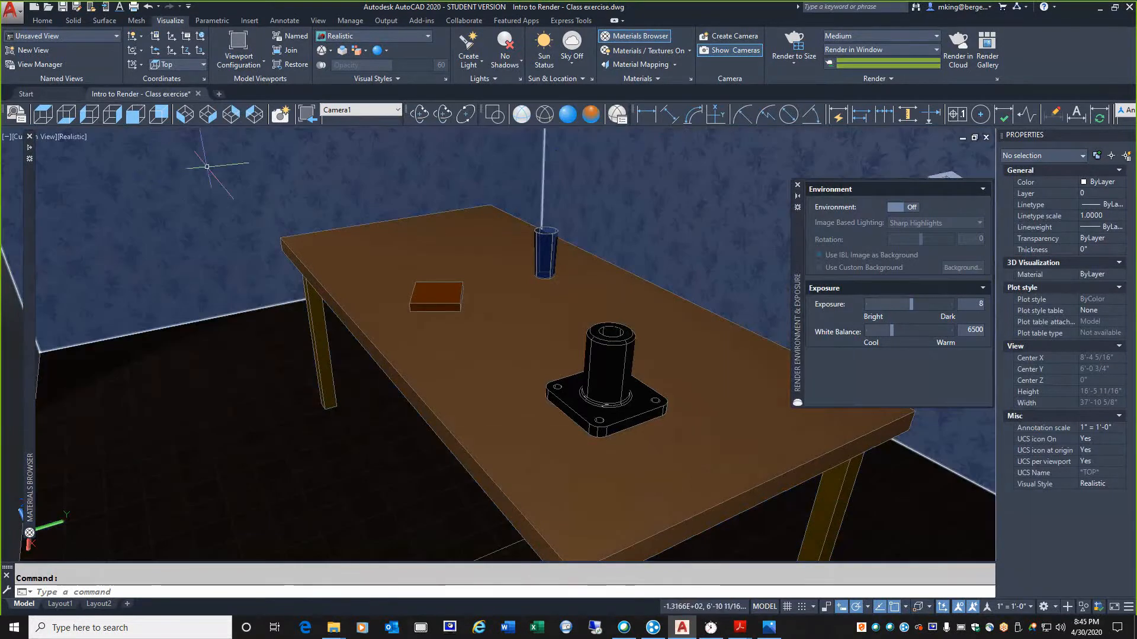
{"action": "left_click", "coordinate": [783, 45]}
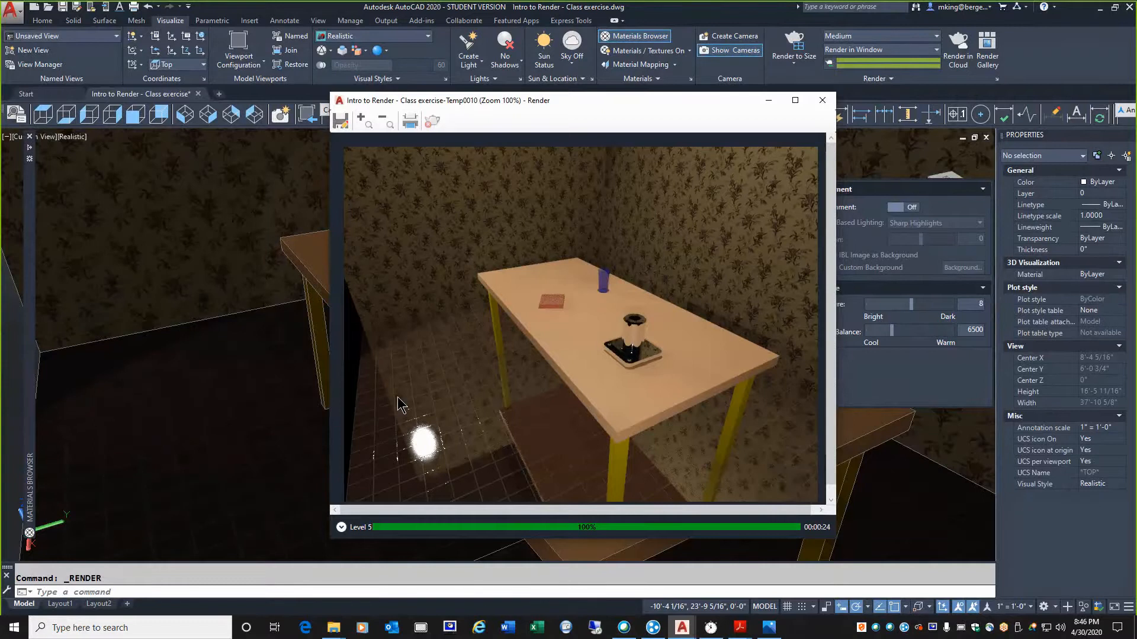
{"action": "left_click", "coordinate": [822, 100]}
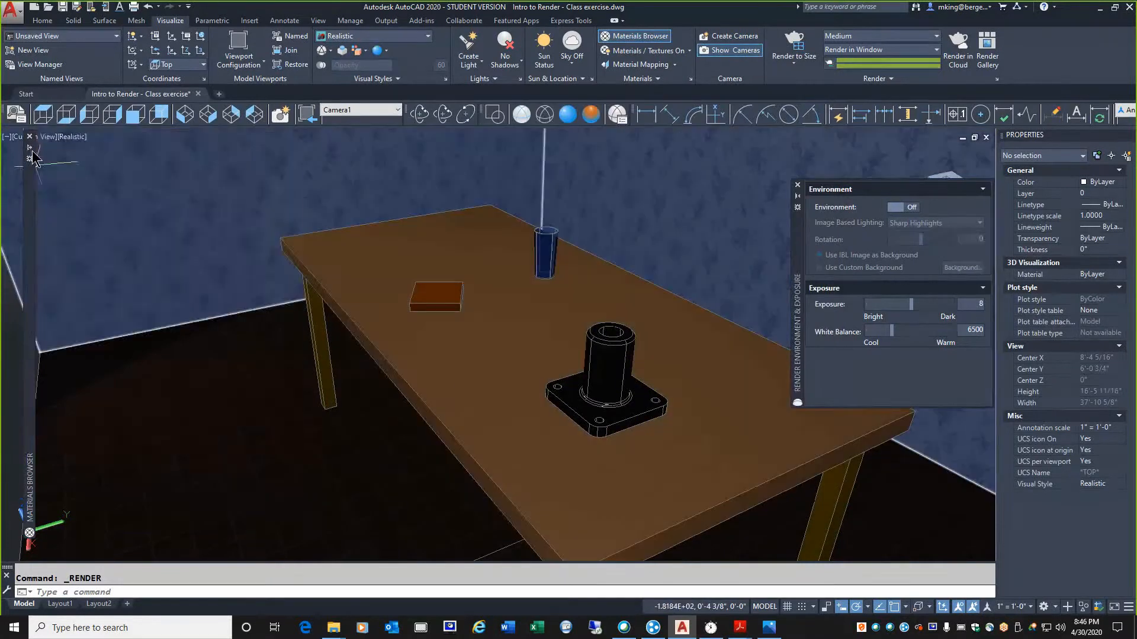
Enlarge the document materials list, open the Terra Cotta material for editing and move its editor clear of the browser
{"action": "mouse_move", "coordinate": [31, 155]}
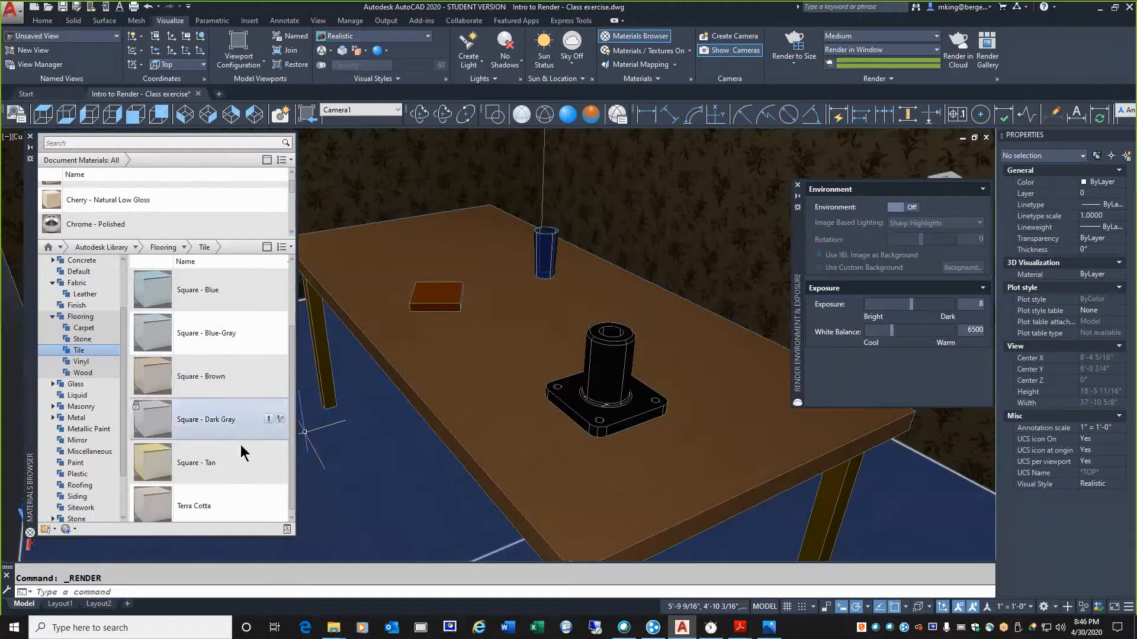
{"action": "scroll", "coordinate": [211, 518], "scroll_direction": "down", "scroll_amount": 1}
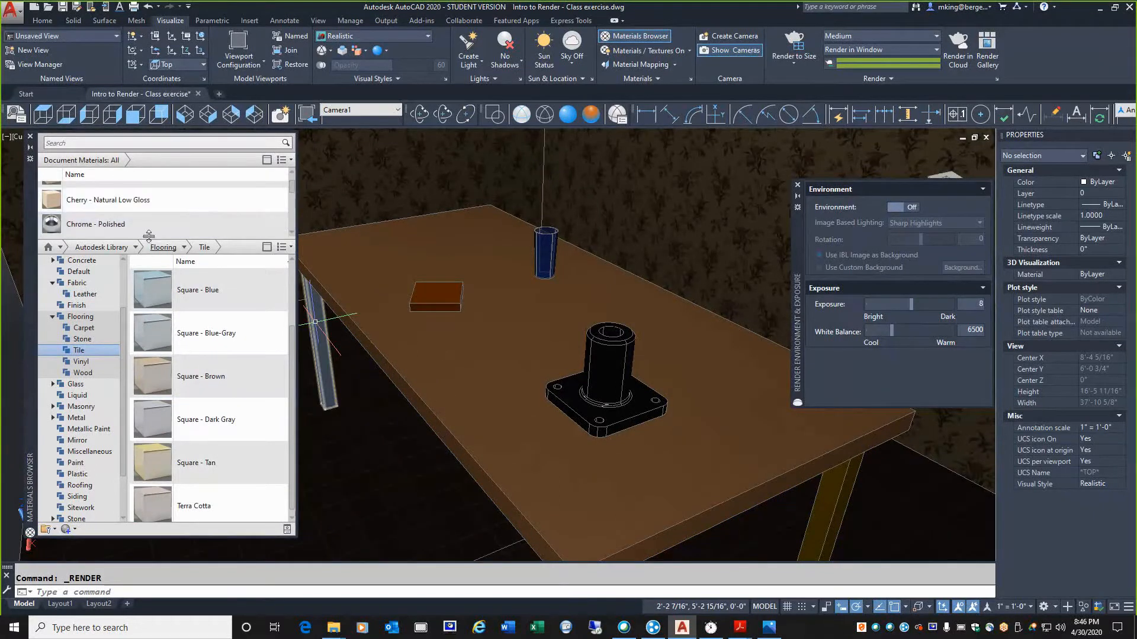
{"action": "left_click_drag", "start_coordinate": [149, 239], "coordinate": [153, 319]}
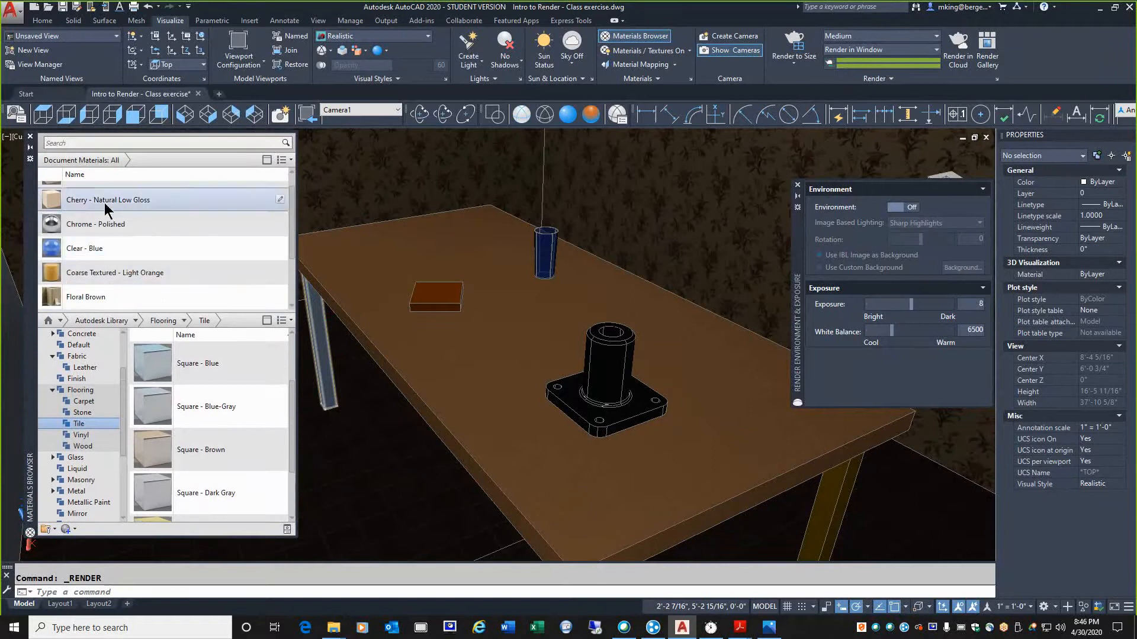
{"action": "scroll", "coordinate": [291, 215], "scroll_direction": "up", "scroll_amount": 1}
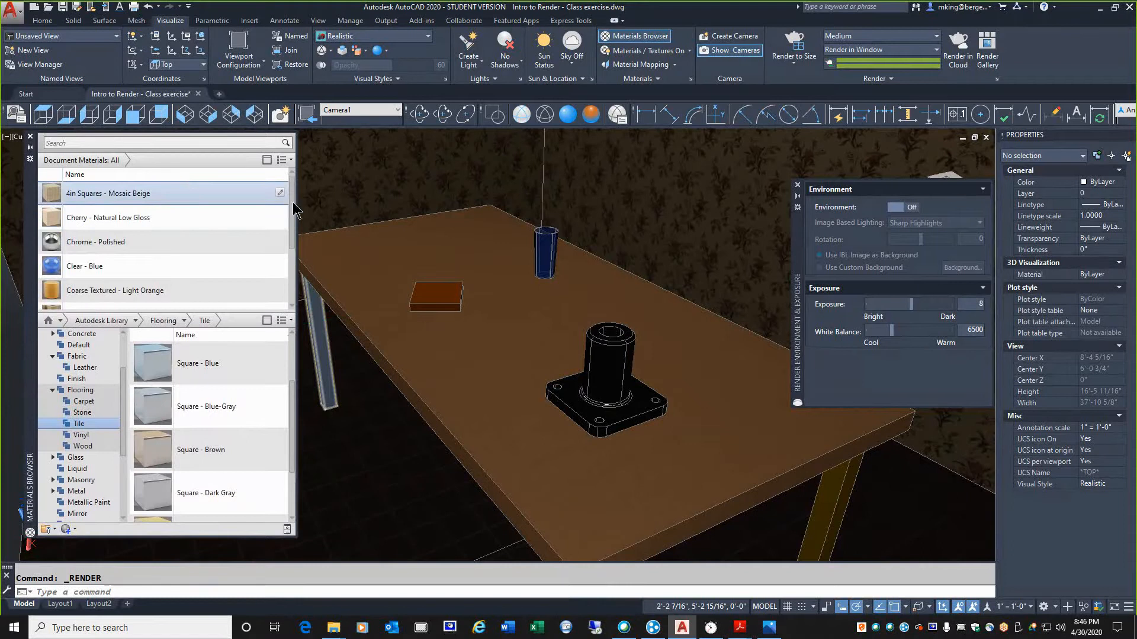
{"action": "left_click_drag", "start_coordinate": [291, 210], "coordinate": [303, 264]}
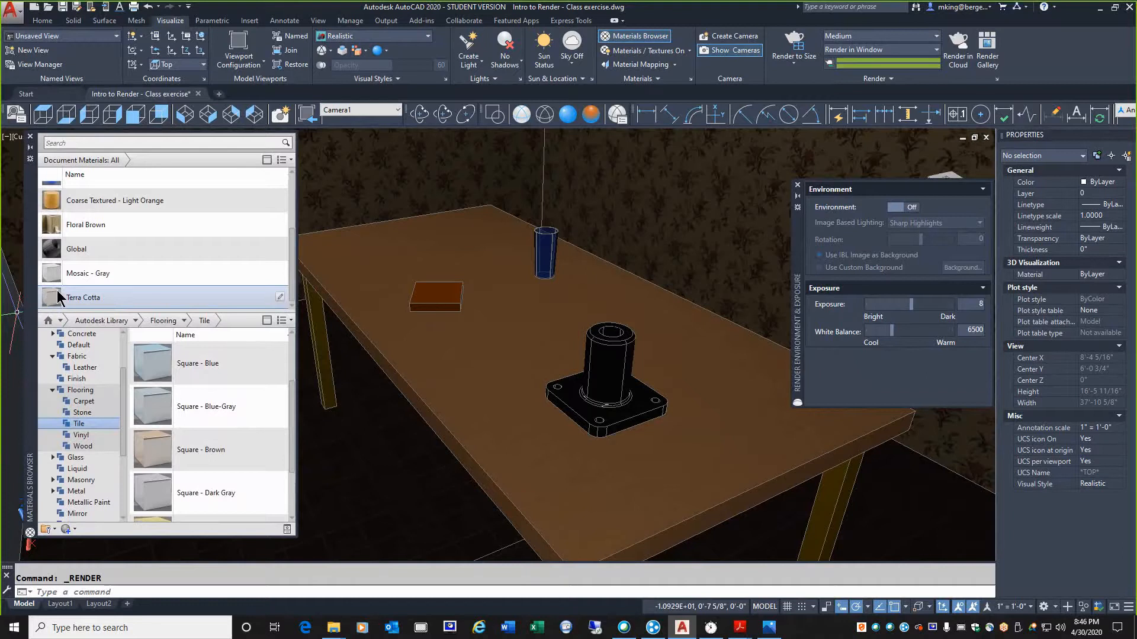
{"action": "scroll", "coordinate": [59, 243], "scroll_direction": "up", "scroll_amount": 1}
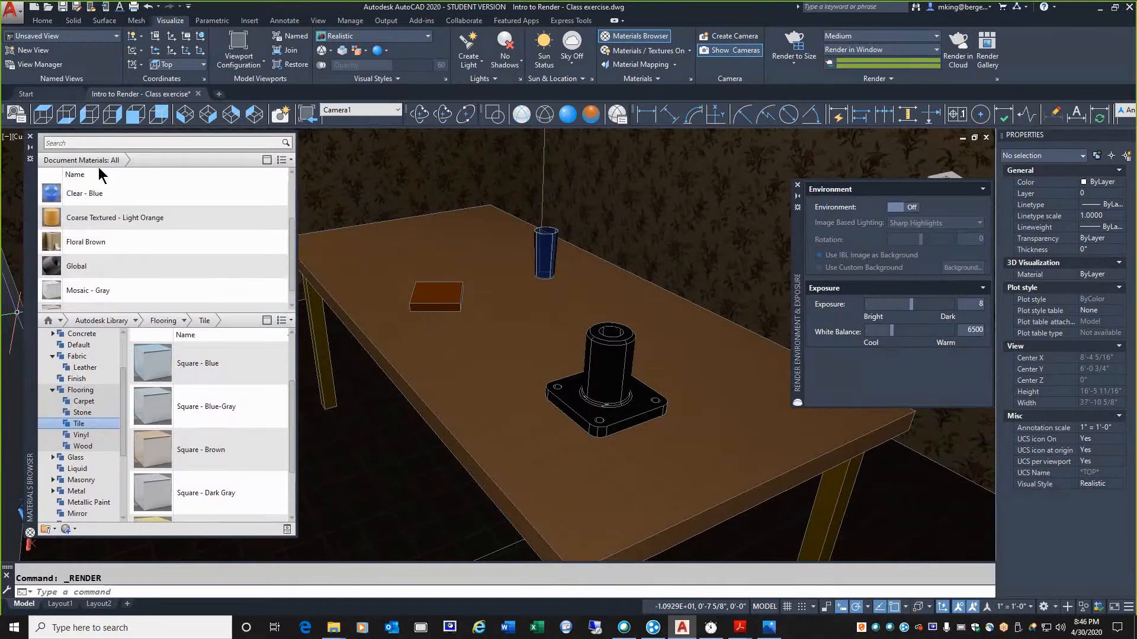
{"action": "scroll", "coordinate": [55, 293], "scroll_direction": "down", "scroll_amount": 1}
{"action": "double_click", "coordinate": [52, 293]}
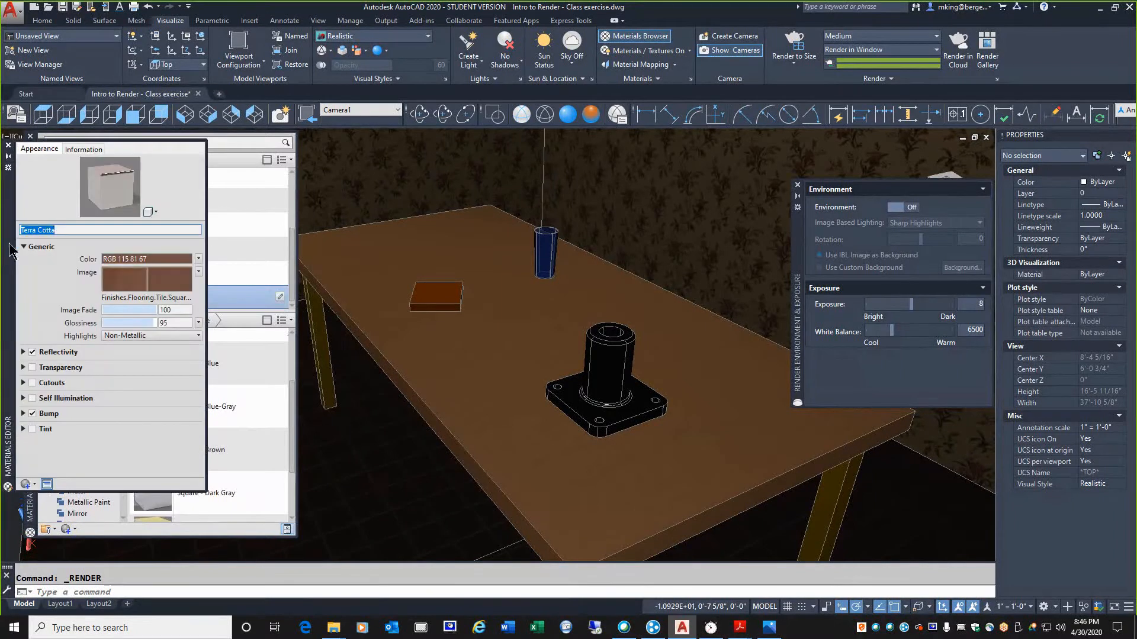
{"action": "left_click_drag", "start_coordinate": [10, 249], "coordinate": [691, 241]}
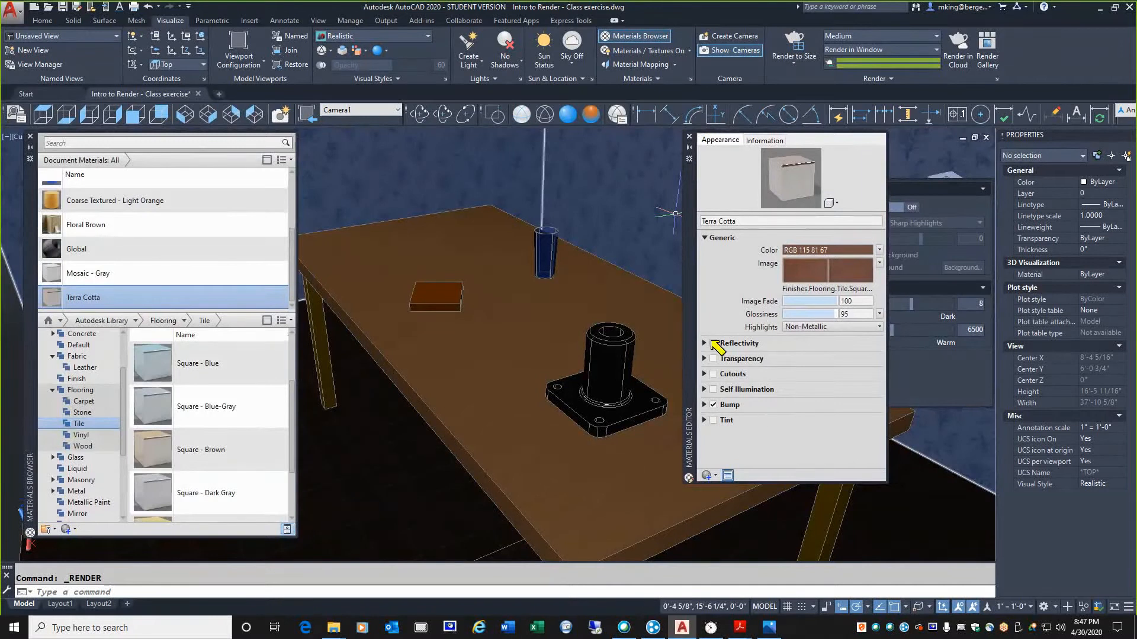
Enable reflectivity on the Terra Cotta material, reduce its glossiness to 51 and render the scene
{"action": "mouse_move", "coordinate": [684, 333]}
{"action": "left_mouse_down"}
{"action": "mouse_move", "coordinate": [749, 335]}
{"action": "mouse_move", "coordinate": [776, 376]}
{"action": "mouse_move", "coordinate": [767, 438]}
{"action": "mouse_move", "coordinate": [702, 437]}
{"action": "mouse_move", "coordinate": [677, 350]}
{"action": "left_mouse_up"}
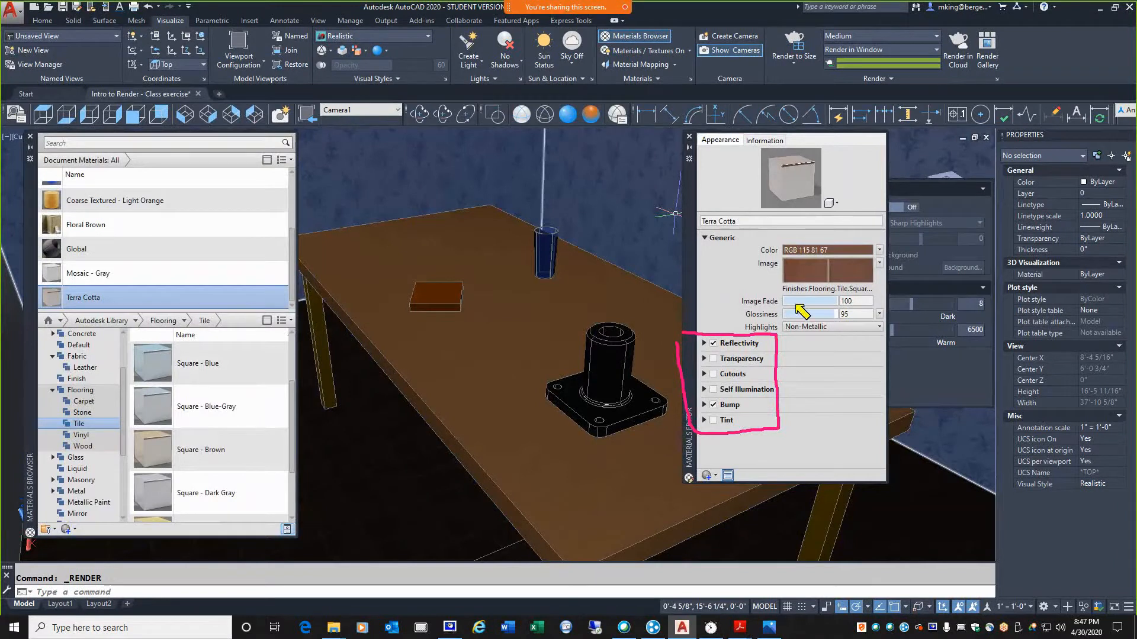
{"action": "left_click", "coordinate": [704, 344]}
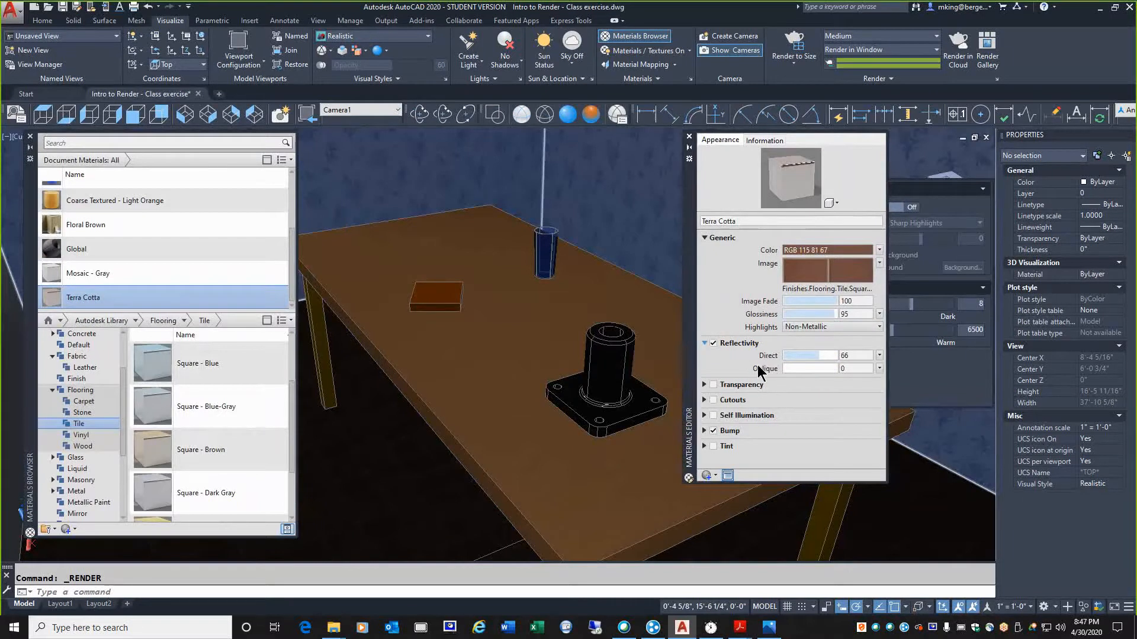
{"action": "left_click", "coordinate": [839, 315]}
{"action": "left_click_drag", "start_coordinate": [834, 314], "coordinate": [830, 314]}
{"action": "left_click_drag", "start_coordinate": [813, 314], "coordinate": [813, 312]}
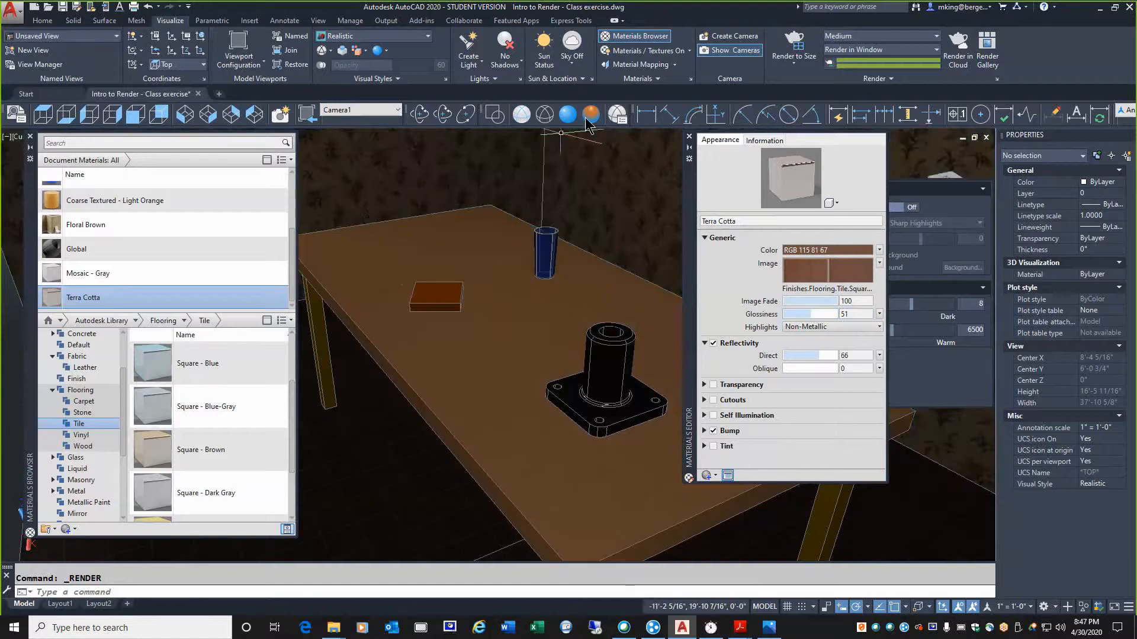
{"action": "left_click", "coordinate": [784, 43]}
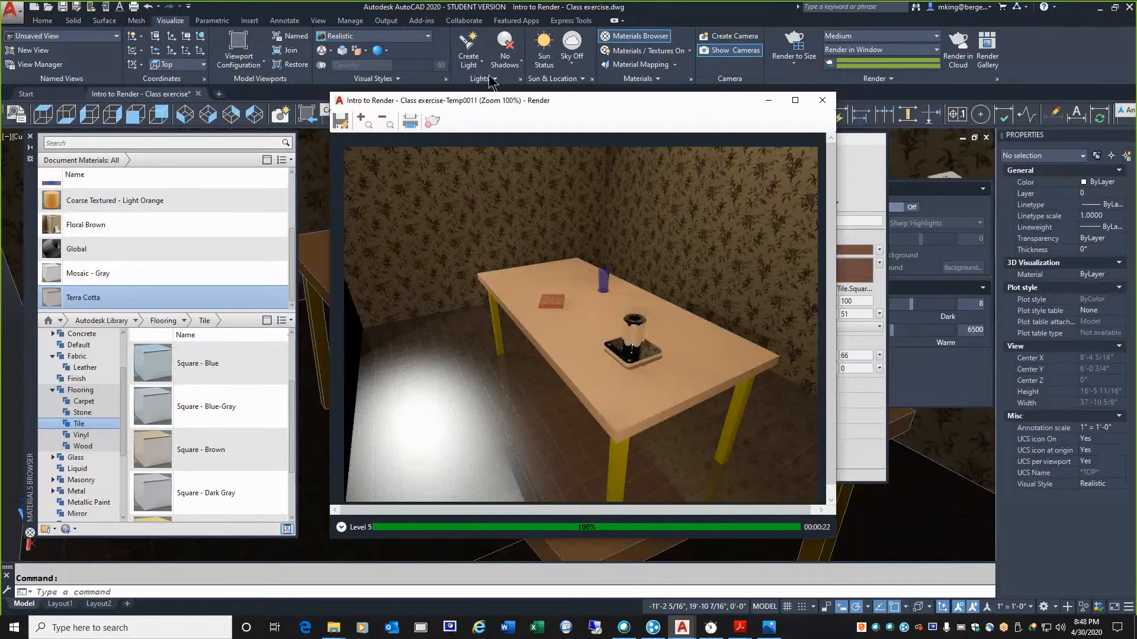
Move the render window clear of the material editor, reduce Terra Cotta's direct reflectivity to 33 and render the scene
{"action": "left_click_drag", "start_coordinate": [488, 100], "coordinate": [277, 68]}
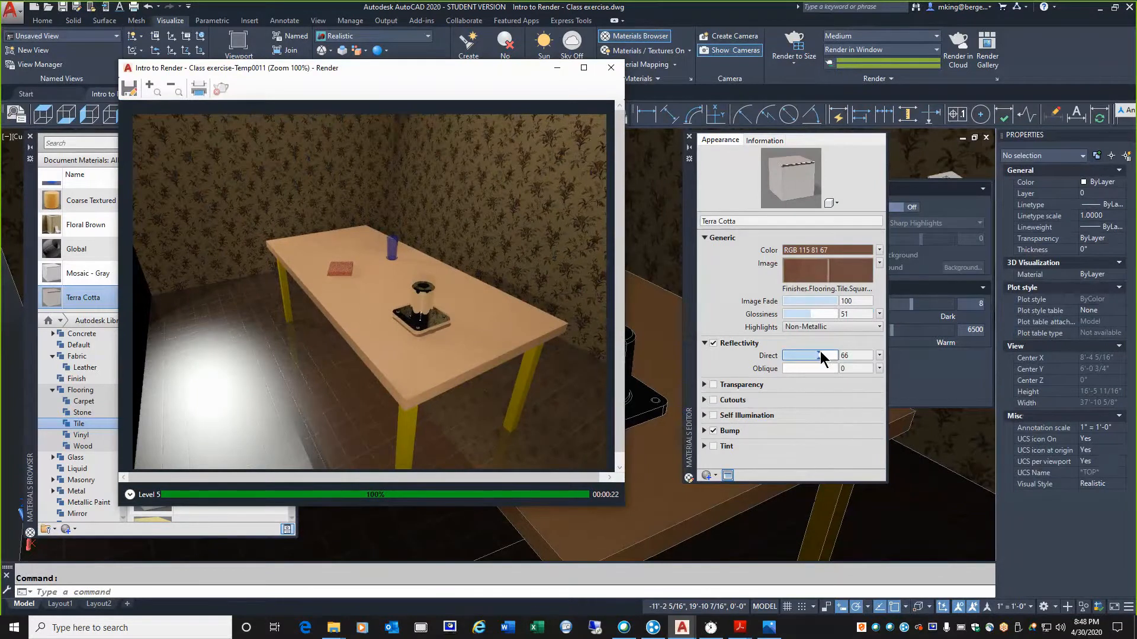
{"action": "left_click_drag", "start_coordinate": [820, 350], "coordinate": [800, 354]}
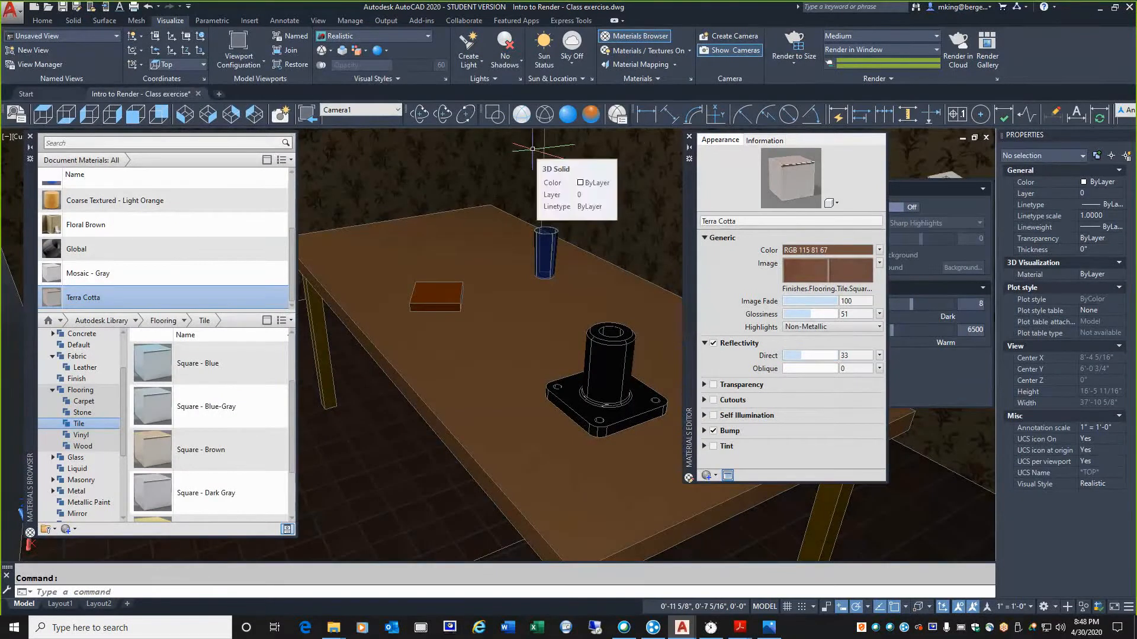
{"action": "left_click", "coordinate": [788, 45]}
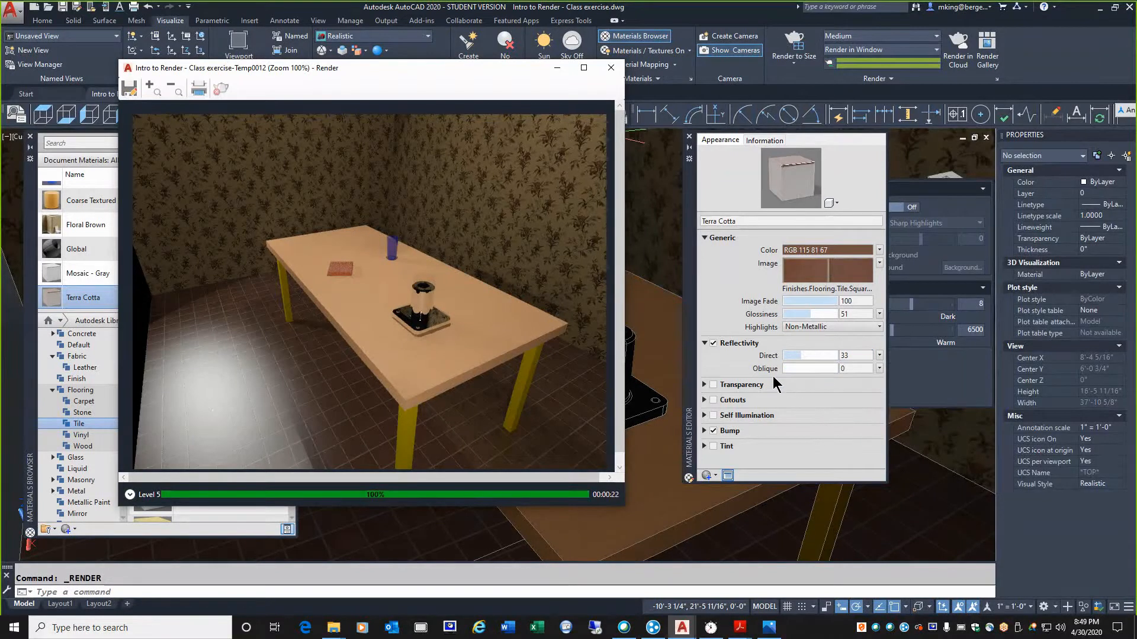
Set the Terra Cotta material's direct reflectivity to 15 and its glossiness to 100
{"action": "left_click", "coordinate": [834, 355]}
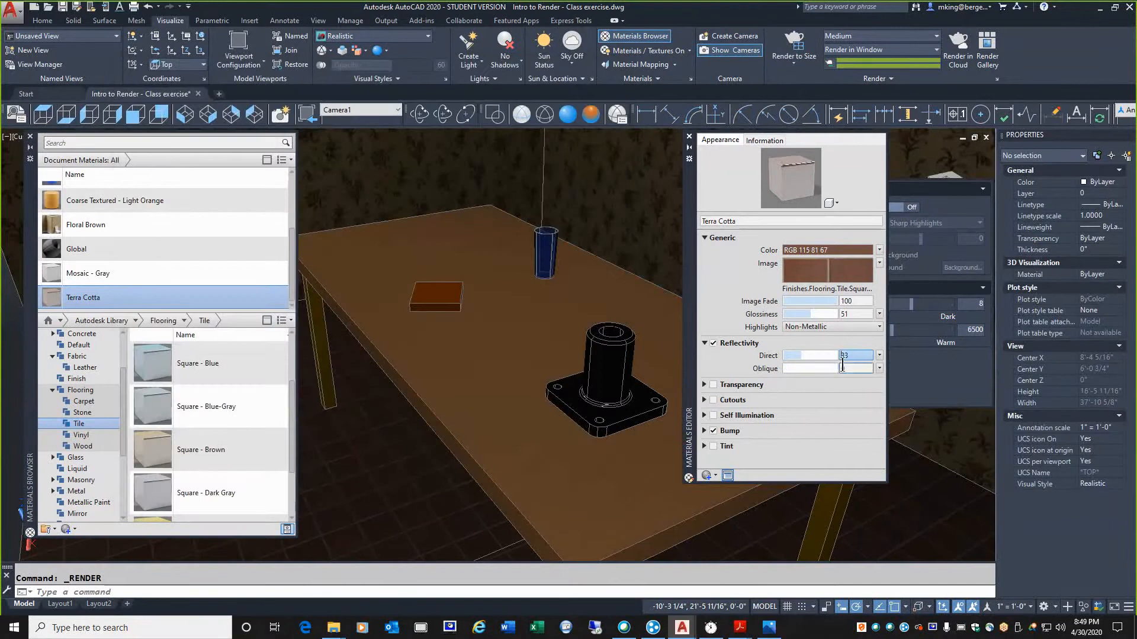
{"action": "type", "text": "3"}
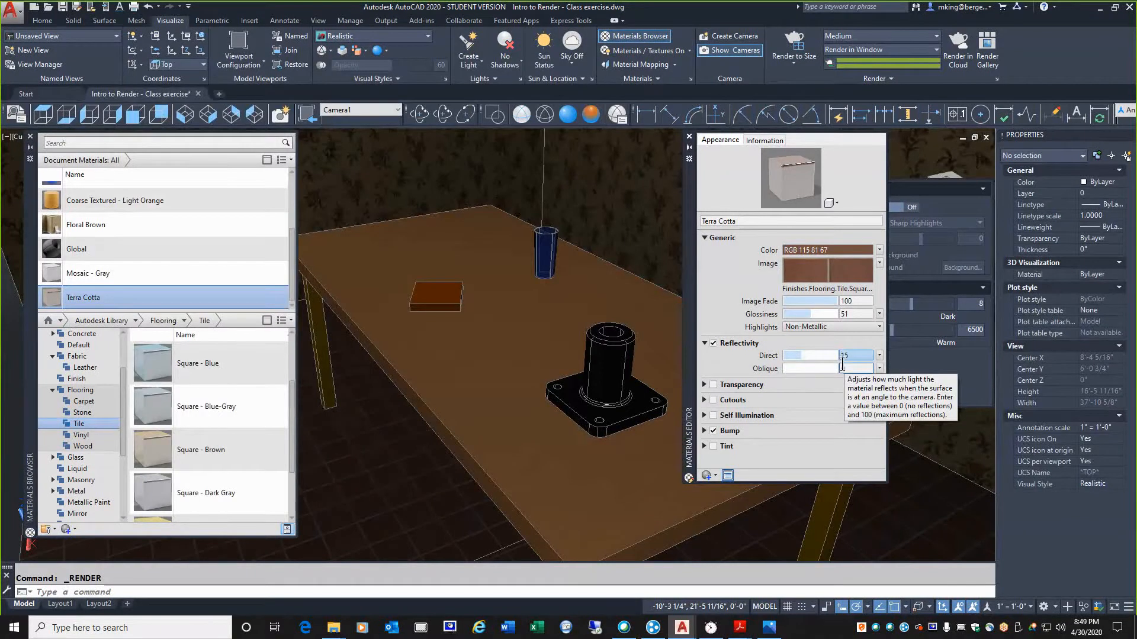
{"action": "left_click", "coordinate": [840, 315]}
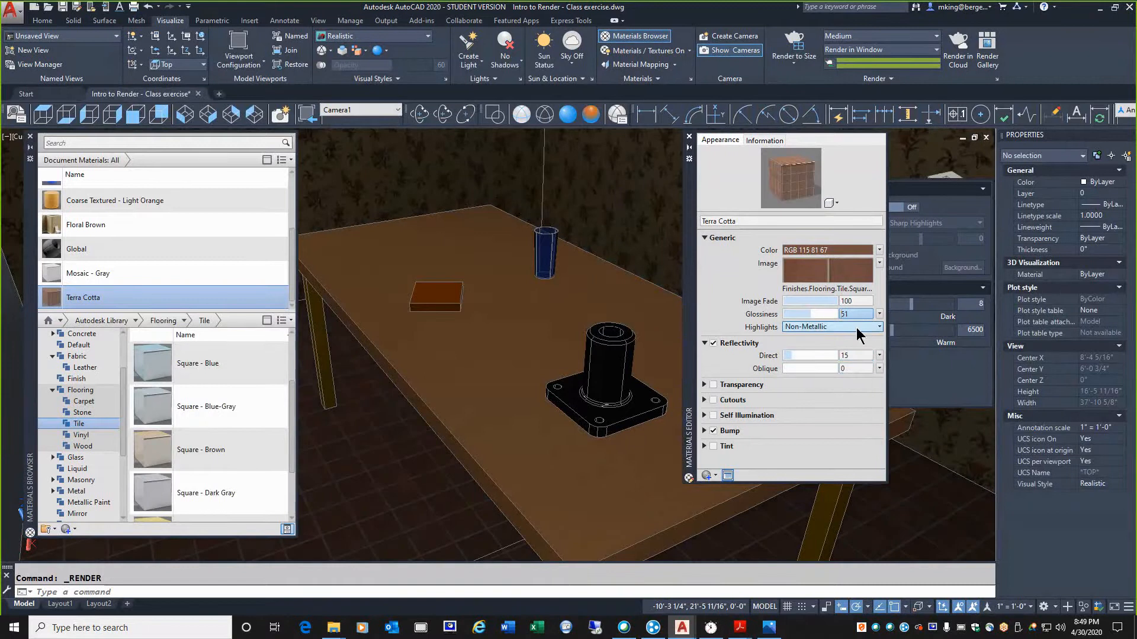
{"action": "type", "text": "100"}
{"action": "key", "text": "Return"}
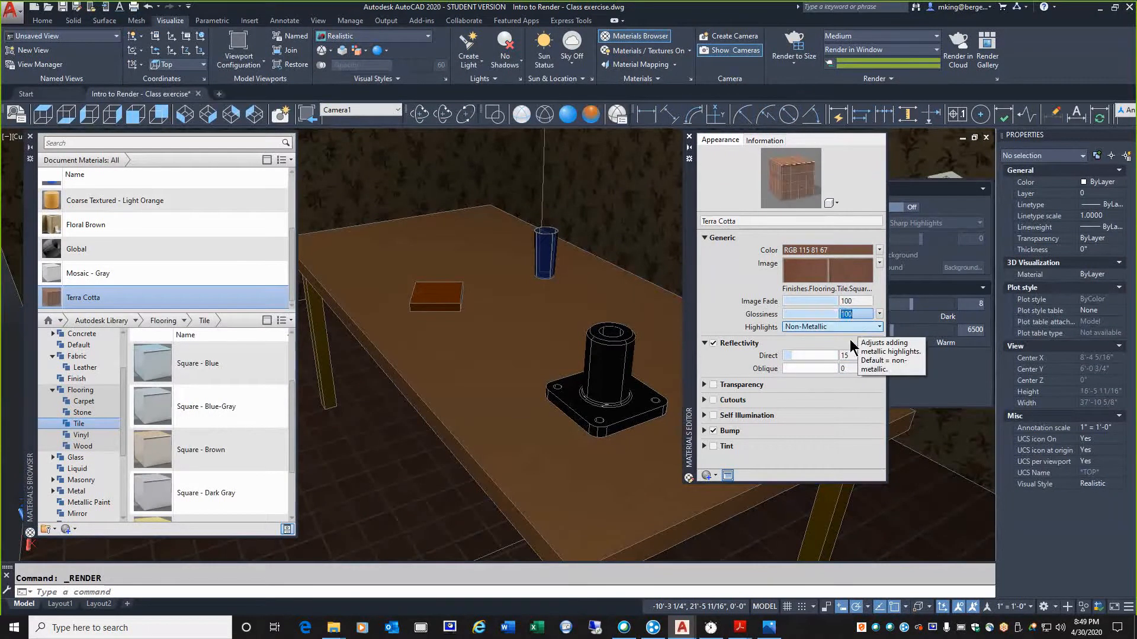
Reduce the Terra Cotta glossiness to 25, render the scene and close the render window
{"action": "left_click_drag", "start_coordinate": [835, 314], "coordinate": [806, 315]}
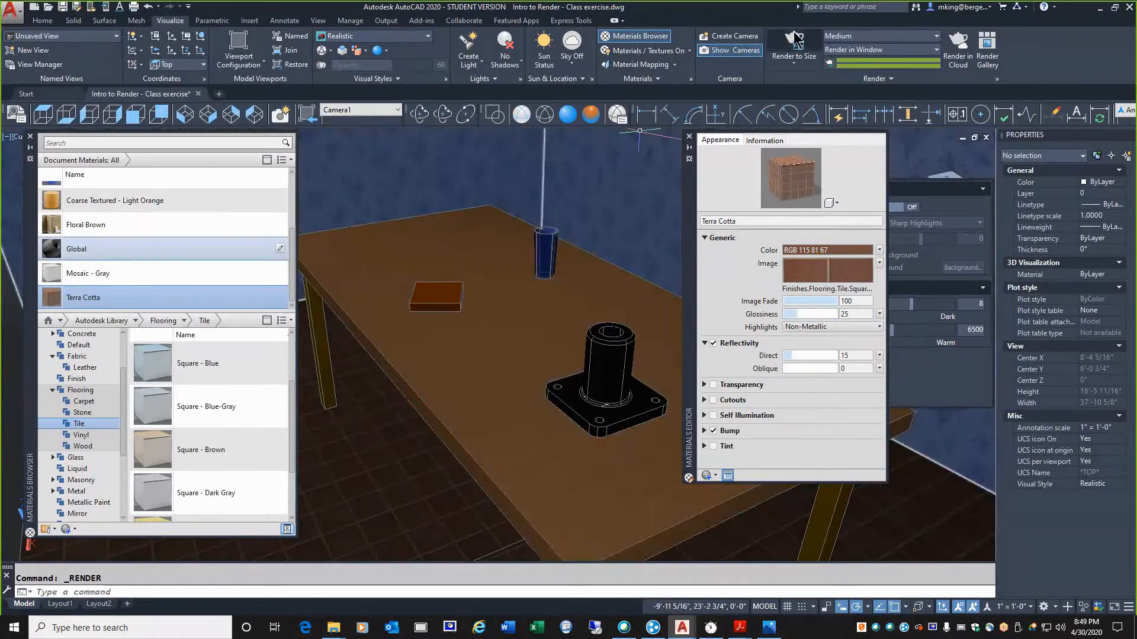
{"action": "left_click", "coordinate": [779, 46]}
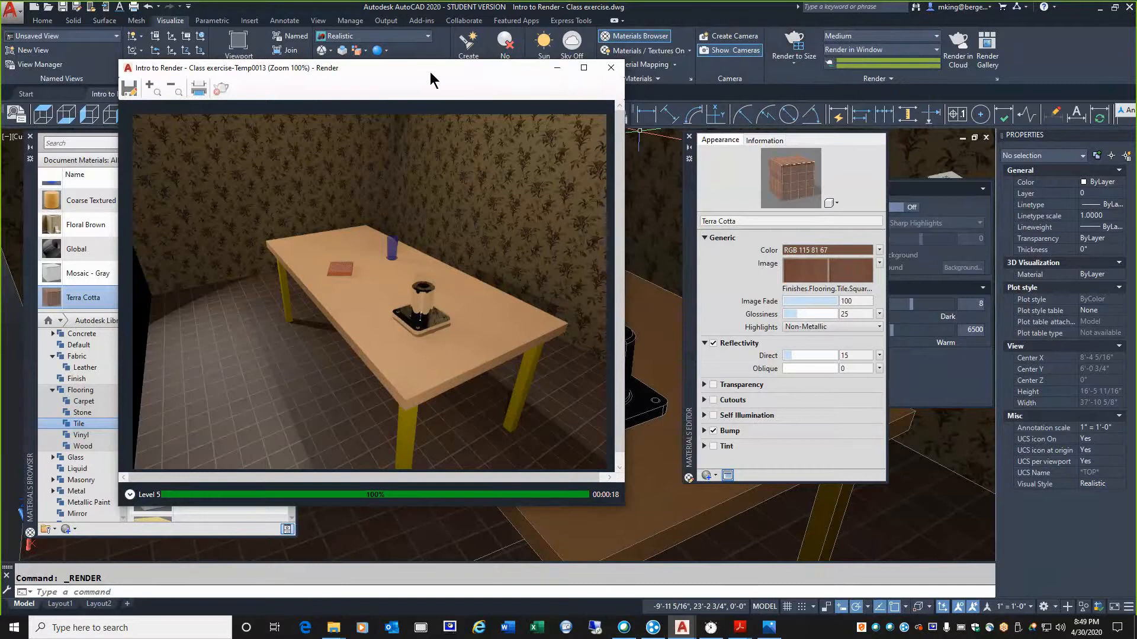
{"action": "left_click", "coordinate": [610, 71]}
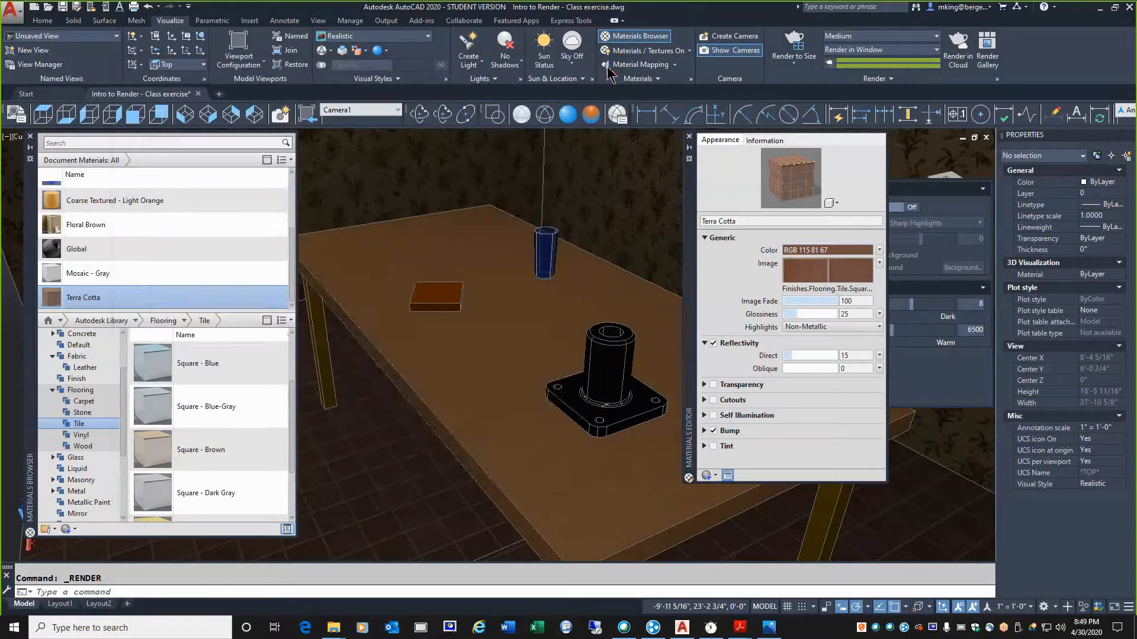
Collapse the materials browser and orbit the room to show the bottom and top corners of the wall's free end
{"action": "scroll", "coordinate": [118, 195], "scroll_direction": "up", "scroll_amount": 1}
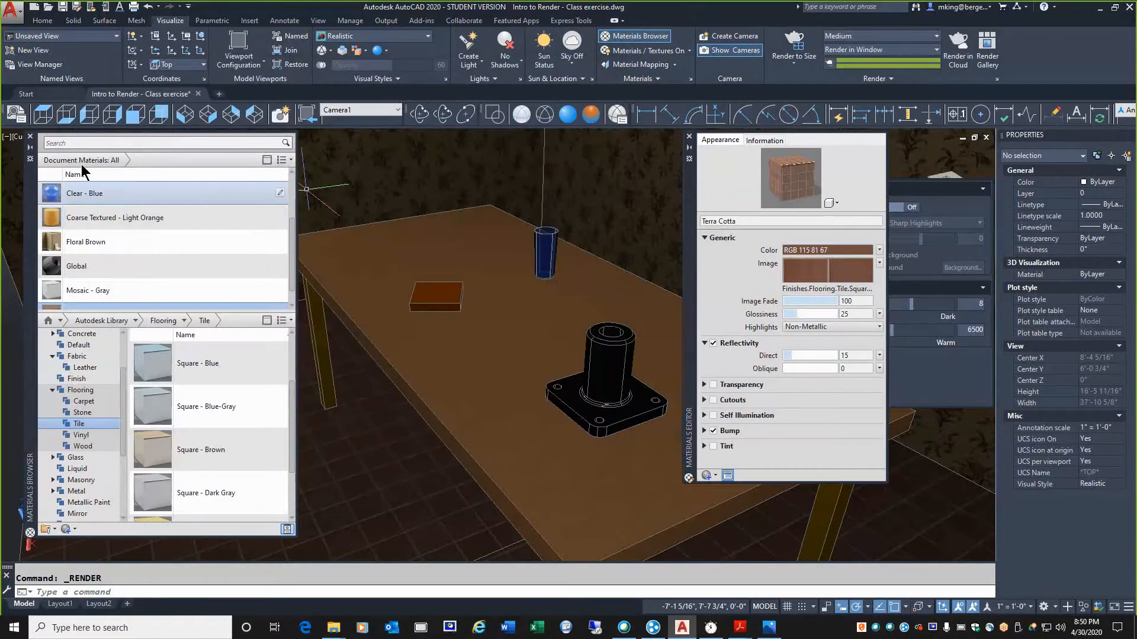
{"action": "left_click", "coordinate": [30, 136]}
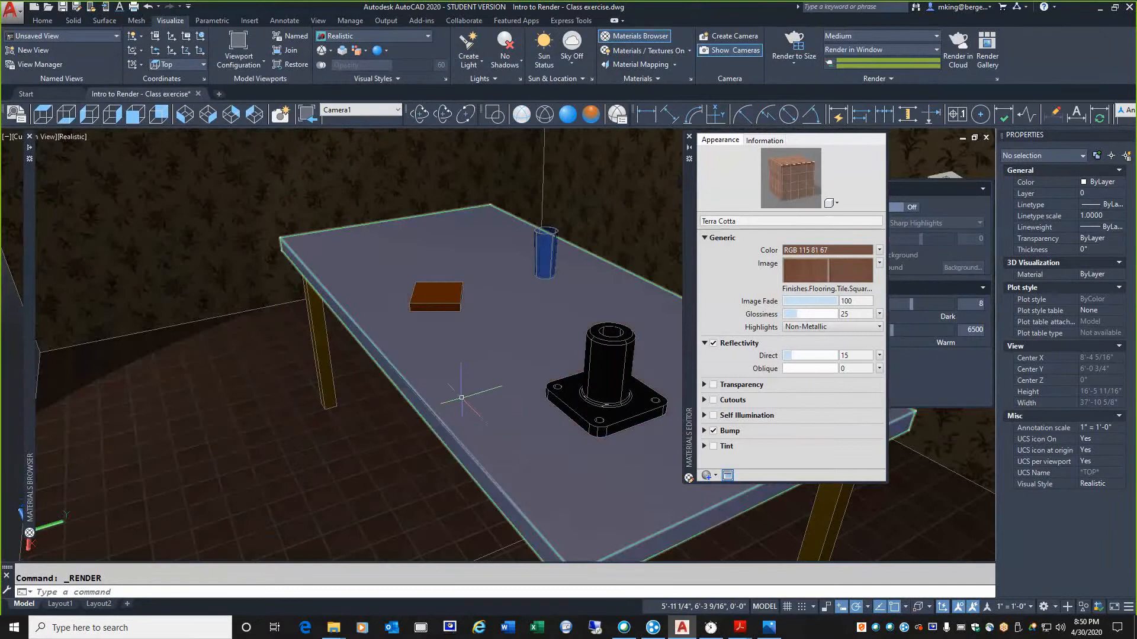
{"action": "scroll", "coordinate": [365, 373], "scroll_direction": "down", "scroll_amount": 4}
{"action": "scroll", "coordinate": [361, 371], "scroll_direction": "down", "scroll_amount": 3}
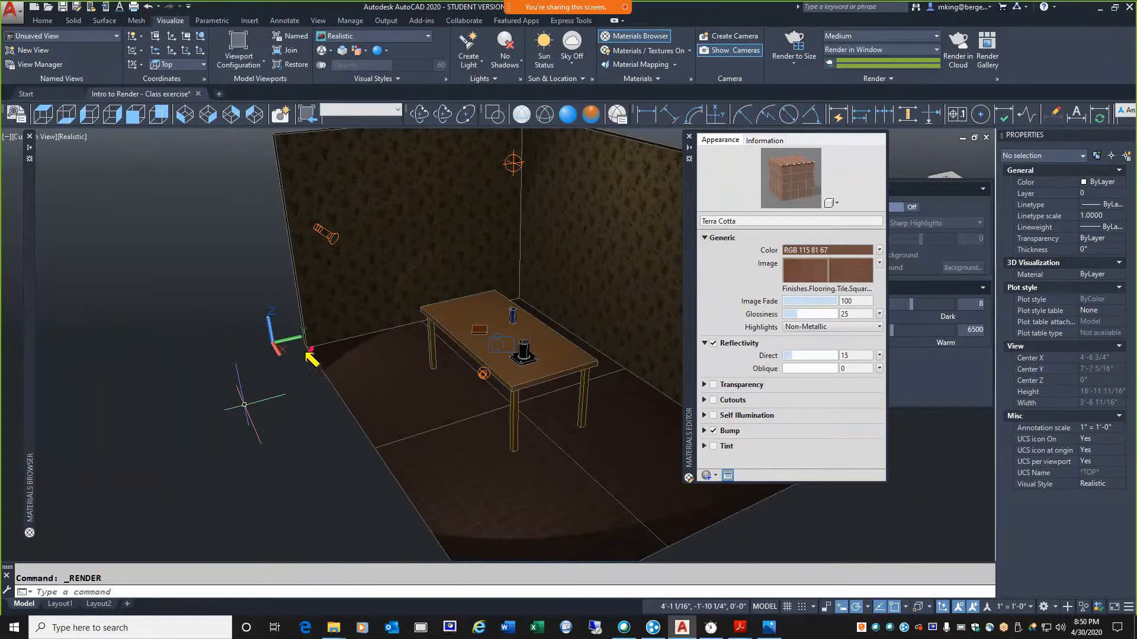
{"action": "left_click_drag", "start_coordinate": [303, 350], "coordinate": [313, 351]}
{"action": "left_click_drag", "start_coordinate": [276, 140], "coordinate": [276, 140]}
{"action": "key", "text": "Escape"}
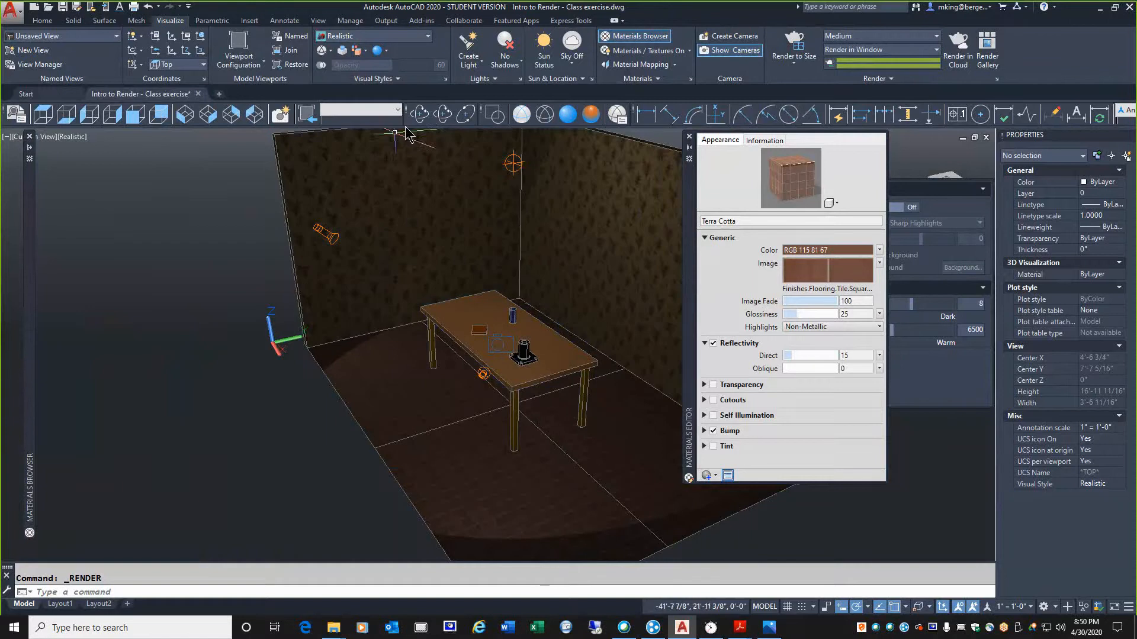
{"action": "left_click", "coordinate": [425, 114]}
{"action": "left_click_drag", "start_coordinate": [414, 278], "coordinate": [413, 304]}
{"action": "right_click", "coordinate": [413, 304]}
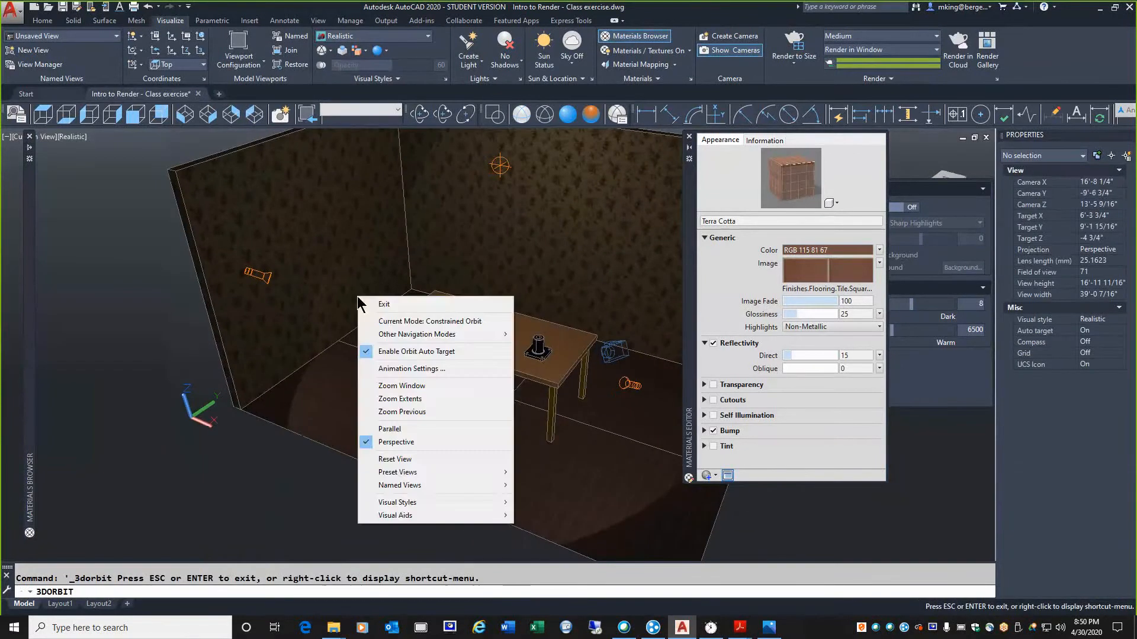
{"action": "left_click", "coordinate": [379, 303]}
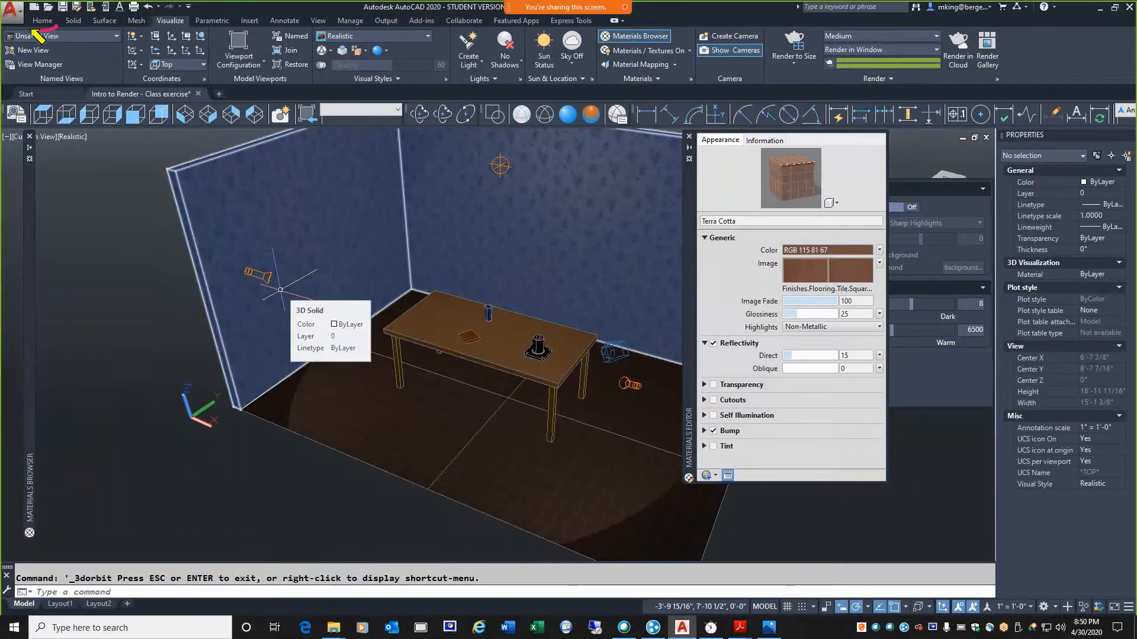
Copy the floor surface from the wall's bottom corner to its top corner to form a ceiling
{"action": "mouse_move", "coordinate": [30, 29]}
{"action": "left_mouse_down"}
{"action": "mouse_move", "coordinate": [60, 22]}
{"action": "mouse_move", "coordinate": [43, 29]}
{"action": "left_mouse_up"}
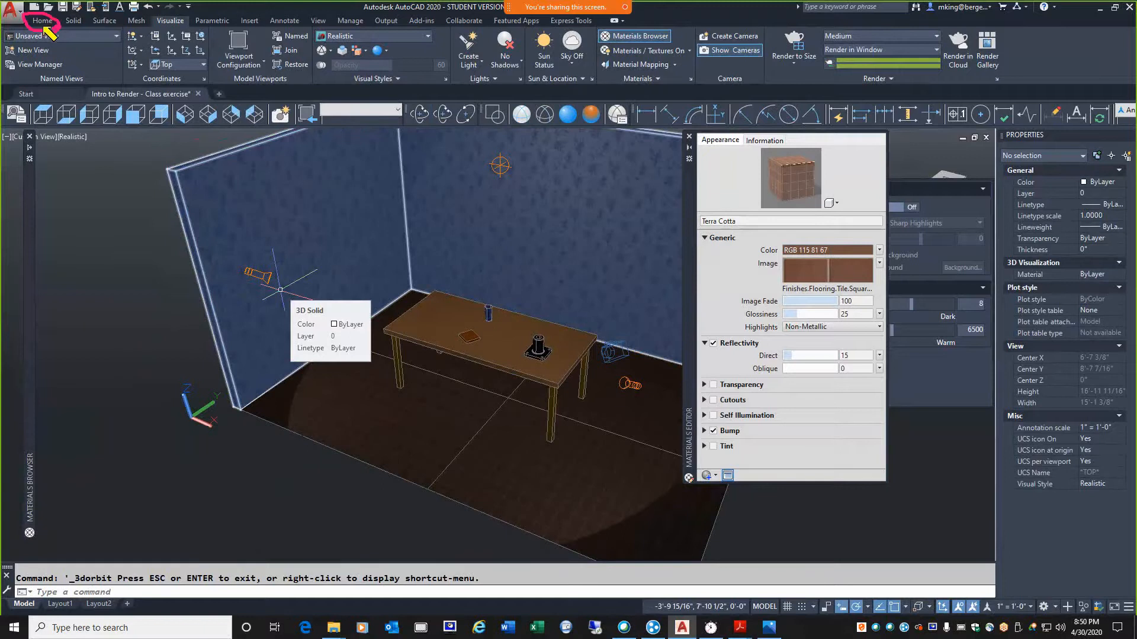
{"action": "left_click", "coordinate": [42, 20]}
{"action": "left_click", "coordinate": [379, 35]}
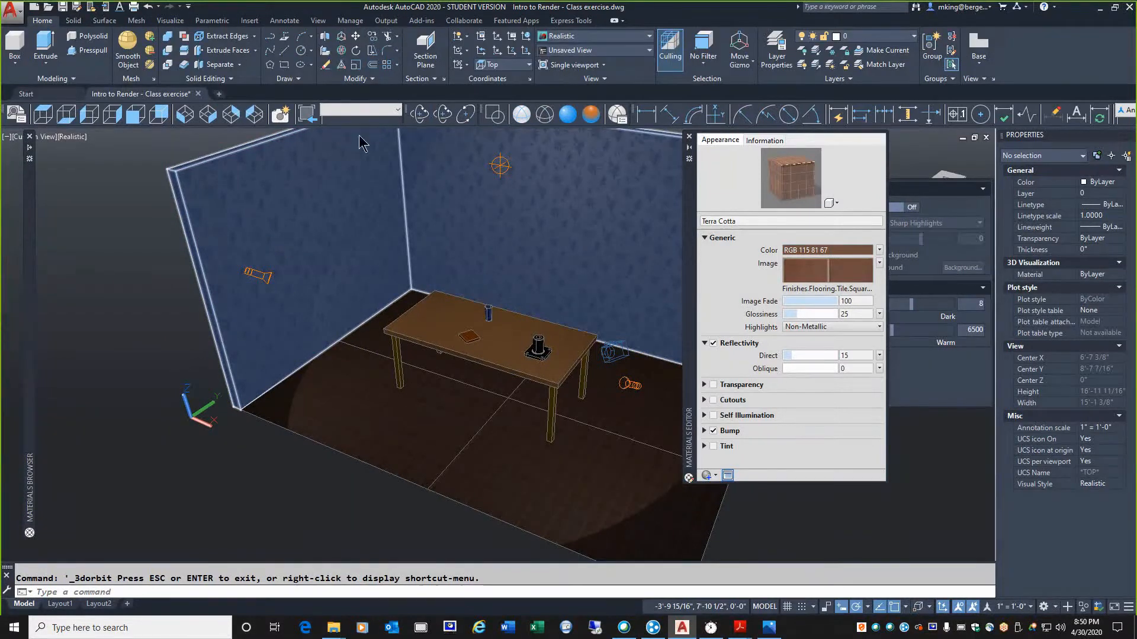
{"action": "left_click", "coordinate": [359, 419]}
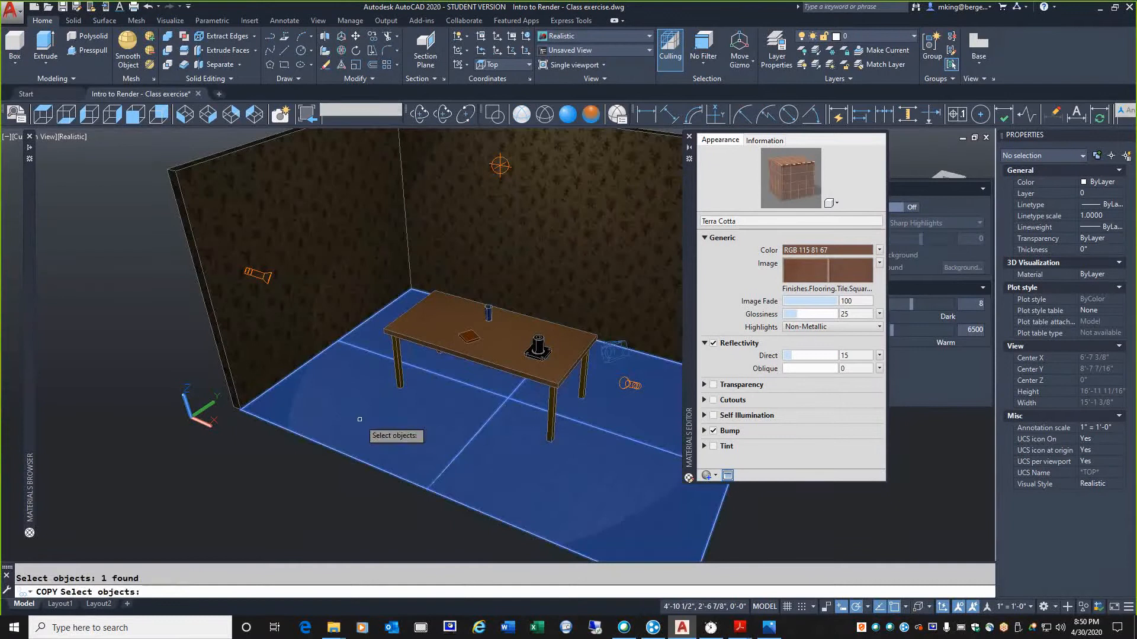
{"action": "key", "text": "Return"}
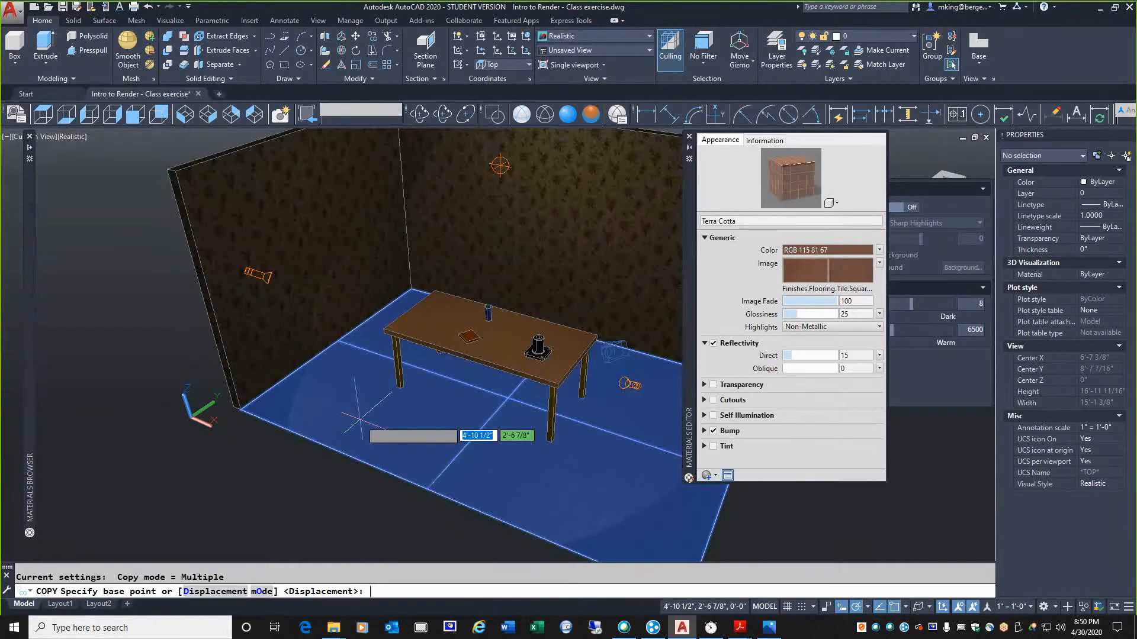
{"action": "left_click", "coordinate": [240, 409]}
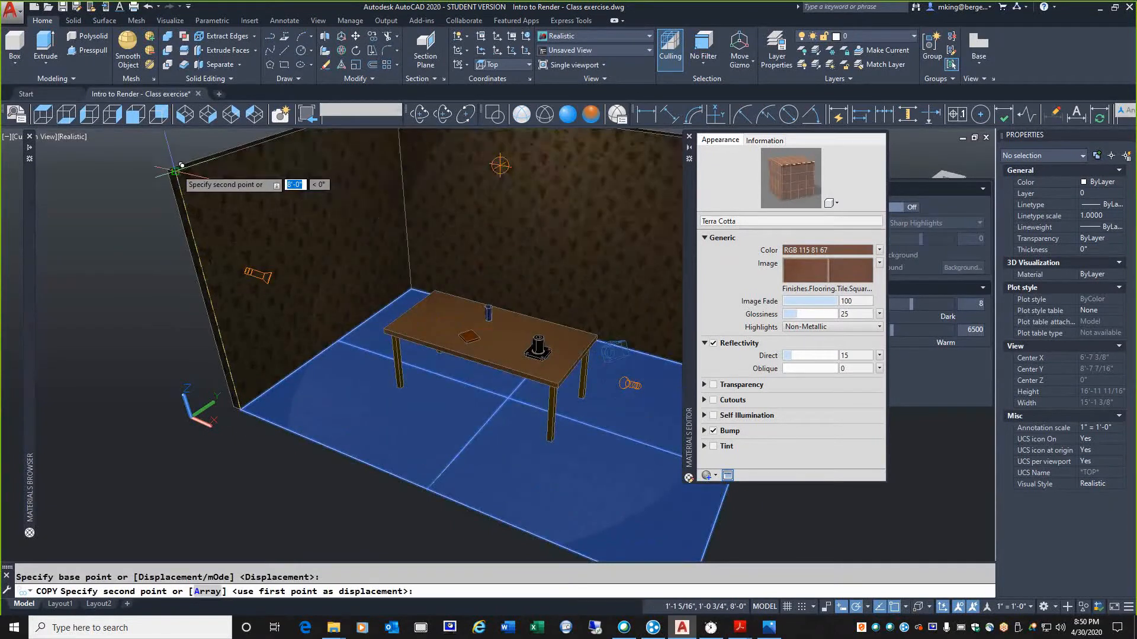
{"action": "left_click", "coordinate": [175, 170]}
{"action": "key", "text": "Return"}
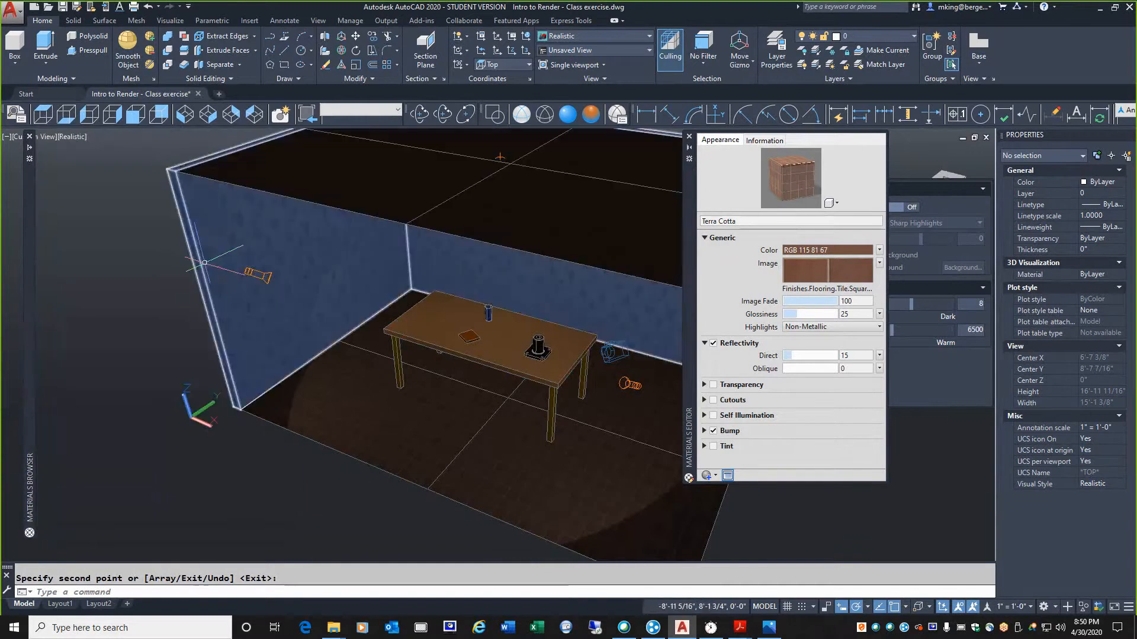
Assign the White paint material from the Autodesk Library to the ceiling surface
{"action": "mouse_move", "coordinate": [31, 296]}
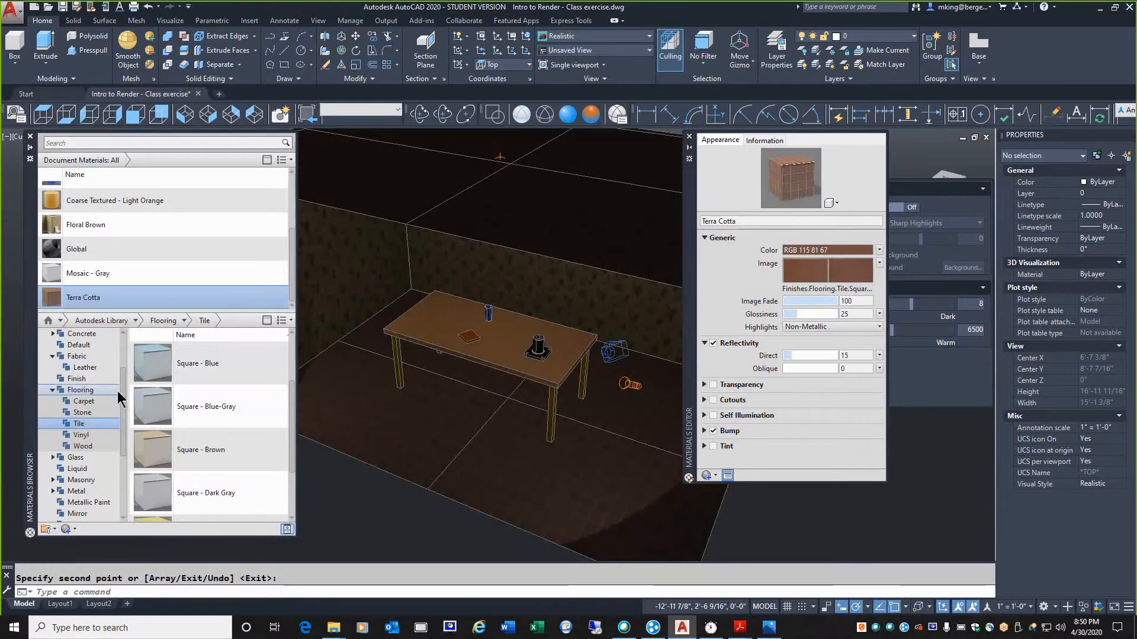
{"action": "left_click_drag", "start_coordinate": [121, 389], "coordinate": [126, 436]}
{"action": "left_click", "coordinate": [70, 424]}
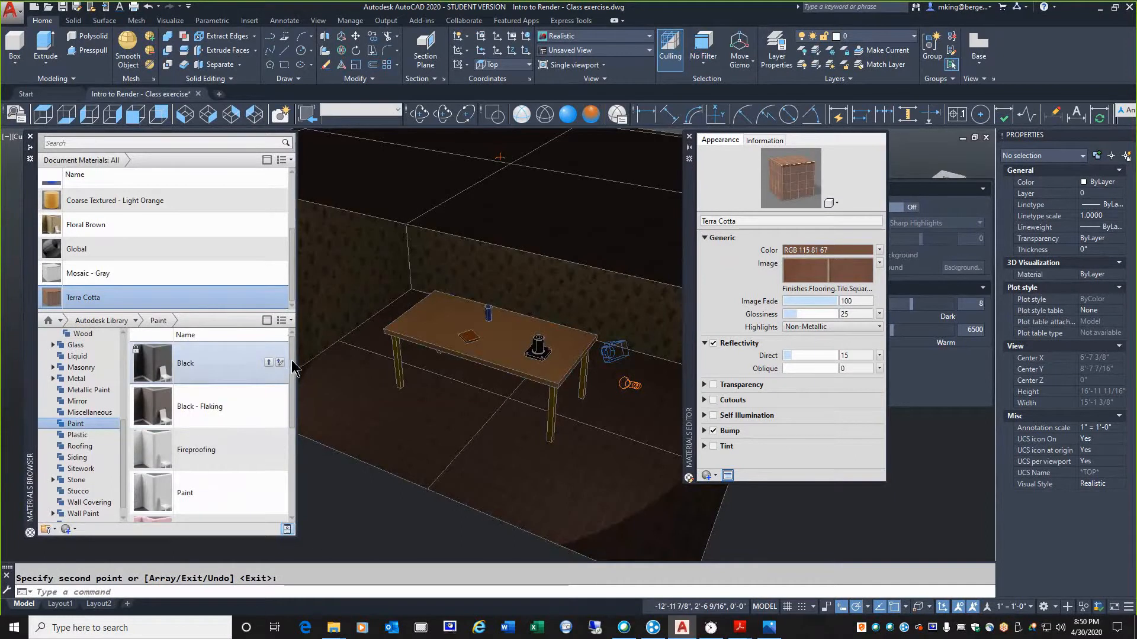
{"action": "left_click_drag", "start_coordinate": [290, 360], "coordinate": [298, 419]}
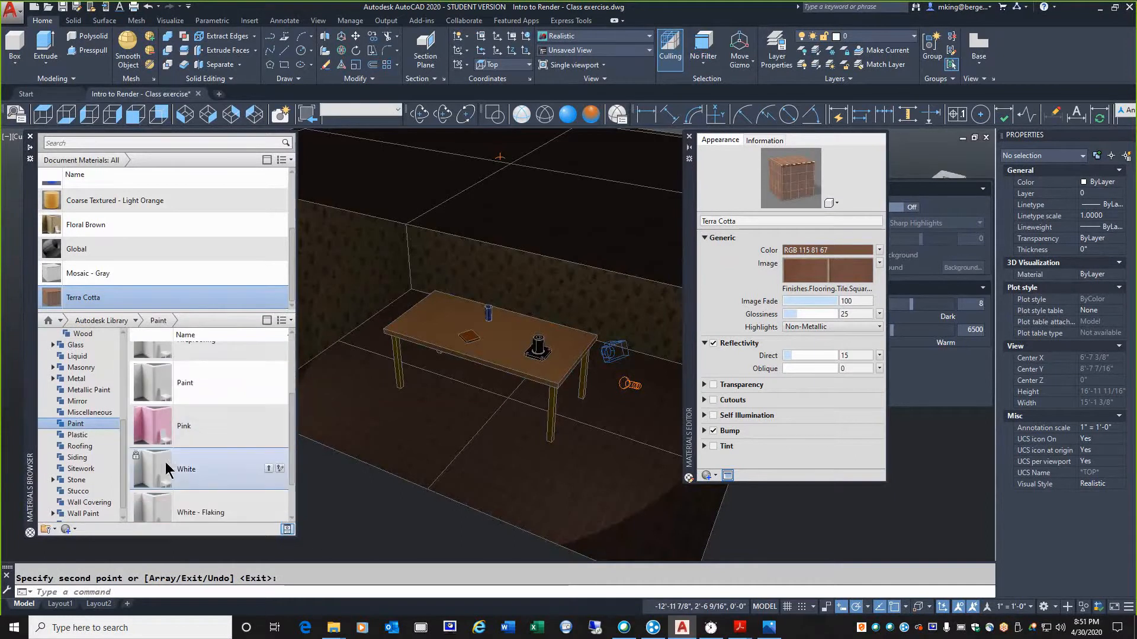
{"action": "left_click_drag", "start_coordinate": [176, 468], "coordinate": [482, 229]}
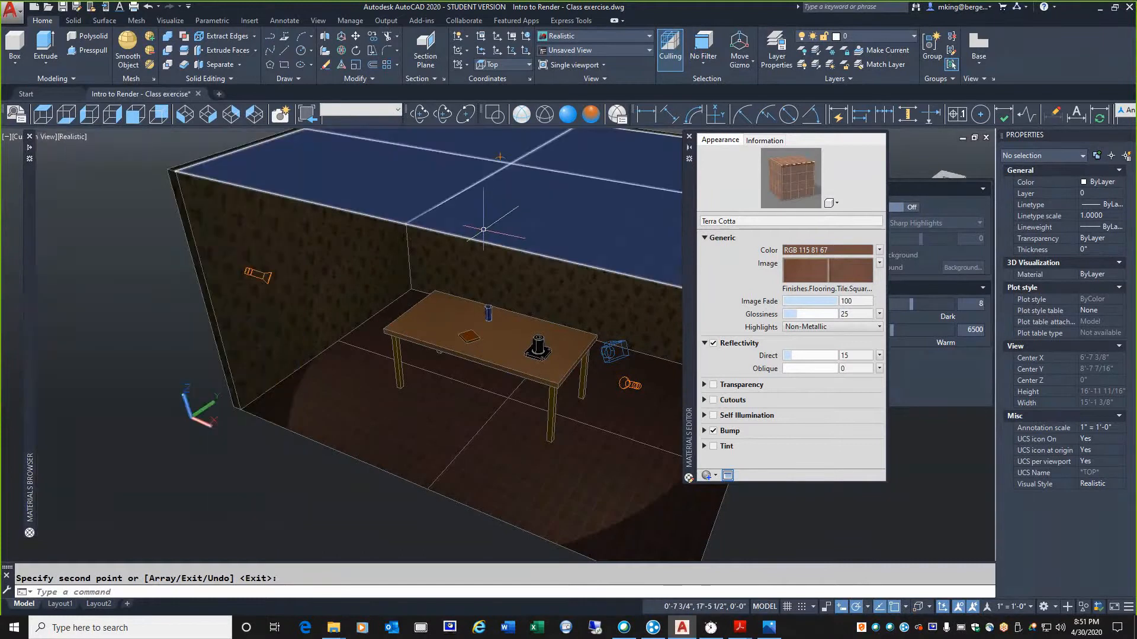
{"action": "left_click", "coordinate": [483, 229]}
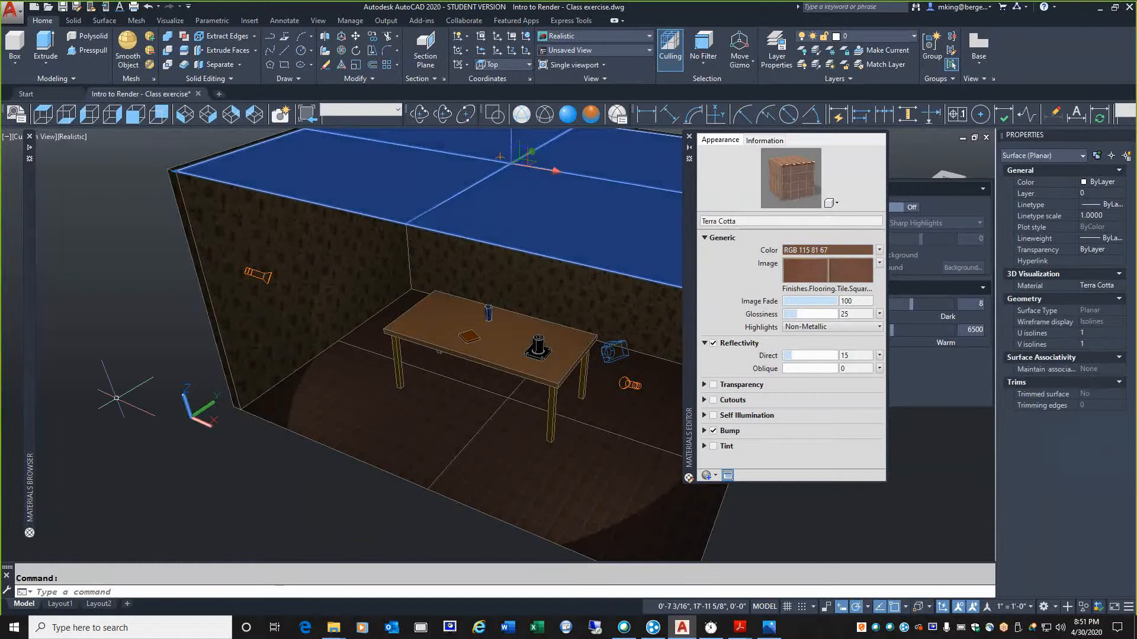
{"action": "mouse_move", "coordinate": [34, 406]}
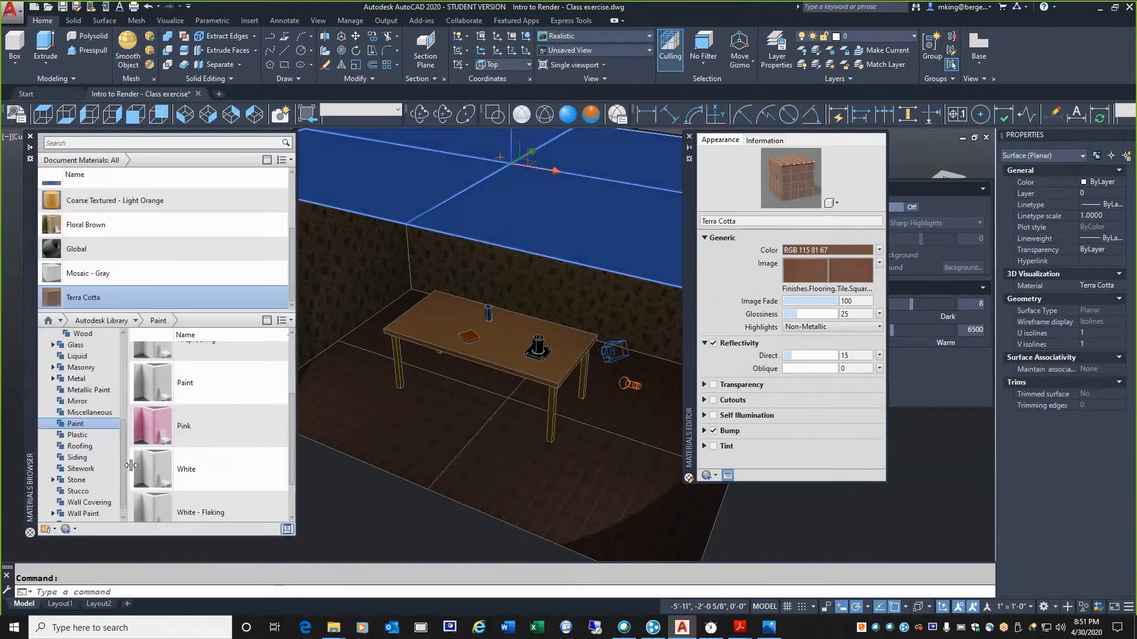
{"action": "right_click", "coordinate": [184, 474]}
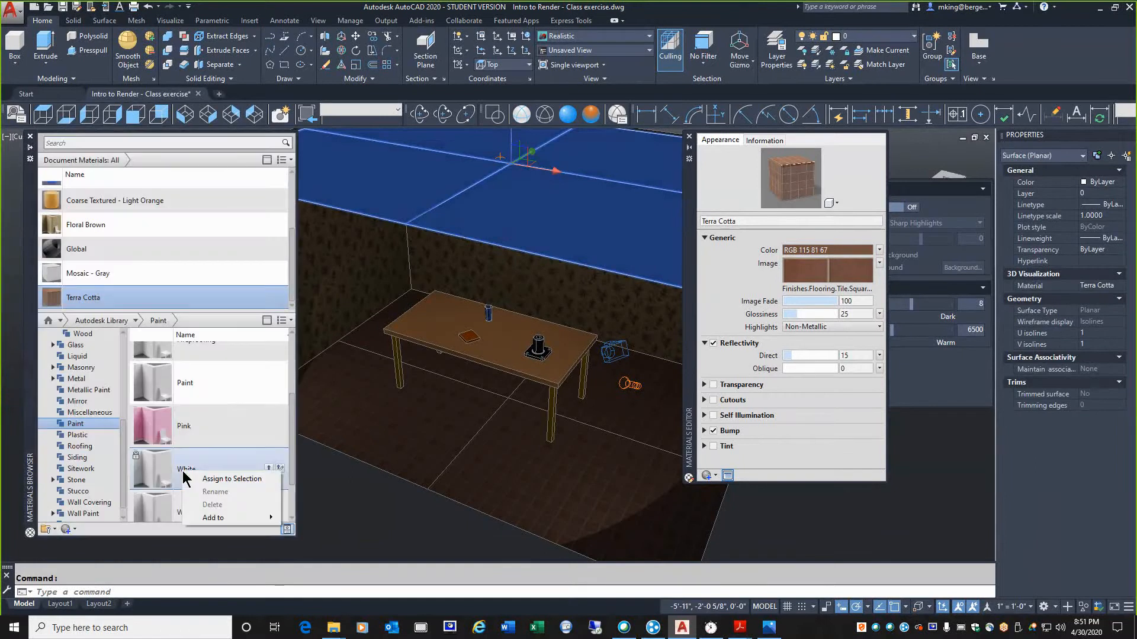
{"action": "left_click", "coordinate": [216, 478]}
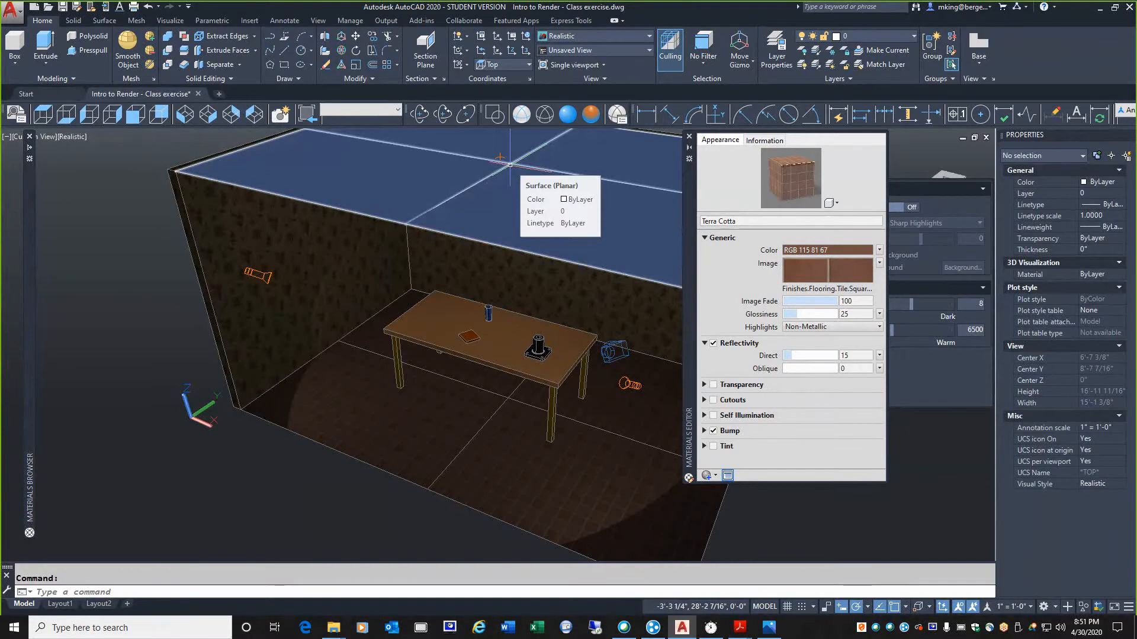
Switch the model to 2D Wireframe in the front view and examine the point light's clearance below the ceiling
{"action": "left_click", "coordinate": [495, 114]}
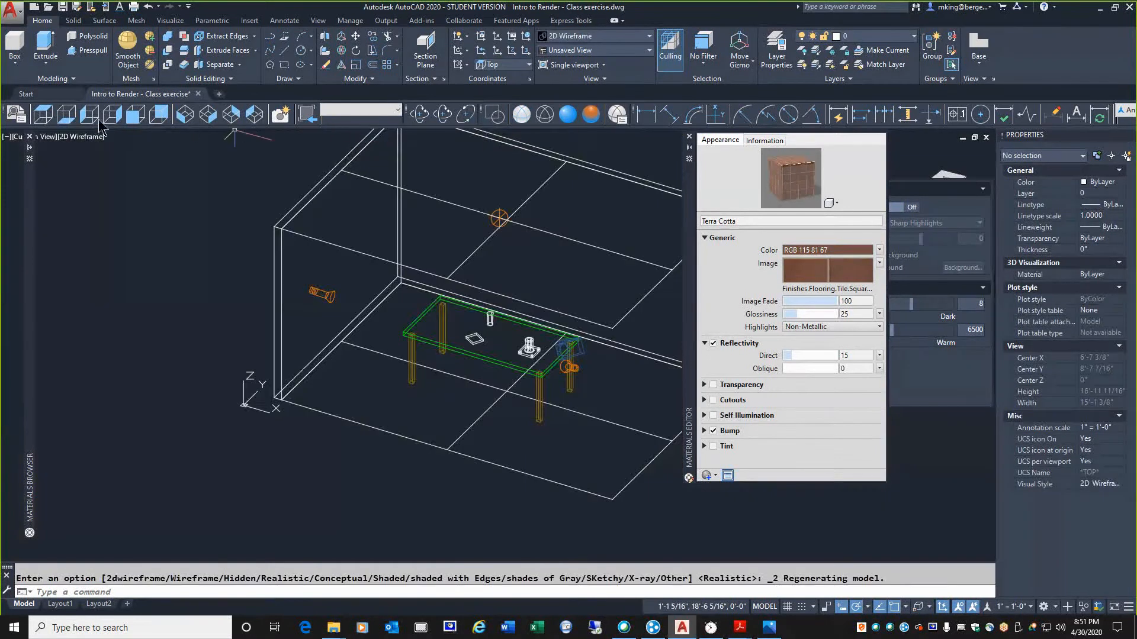
{"action": "left_click", "coordinate": [134, 116]}
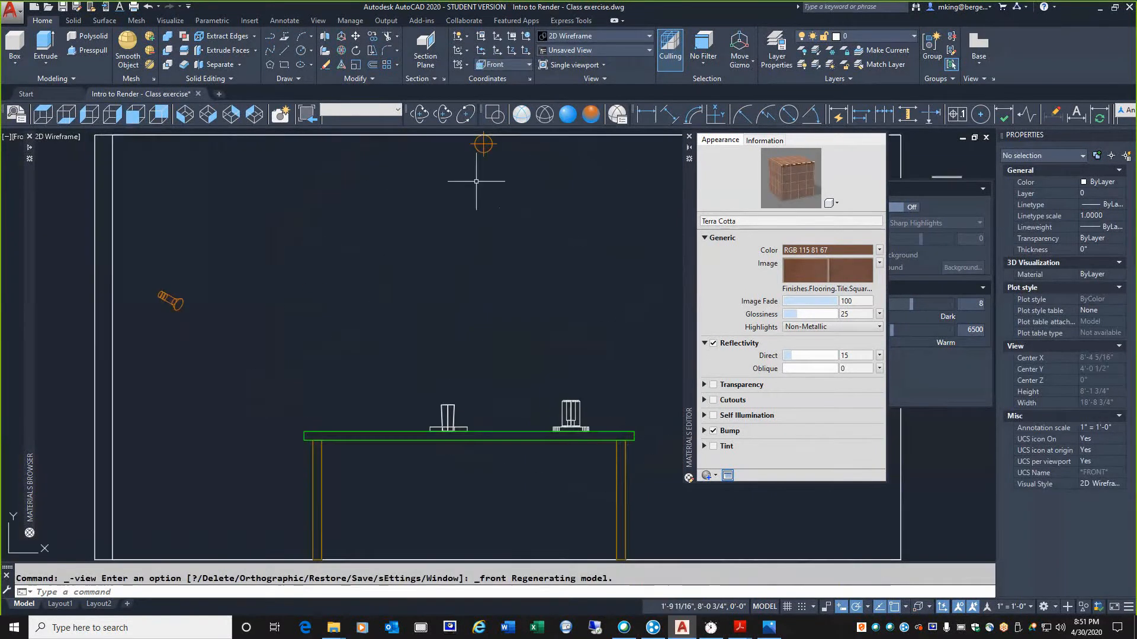
{"action": "middle_click_drag", "start_coordinate": [489, 129], "coordinate": [490, 189]}
{"action": "scroll", "coordinate": [490, 189], "scroll_direction": "up", "scroll_amount": 2}
{"action": "scroll", "coordinate": [490, 189], "scroll_direction": "up", "scroll_amount": 4}
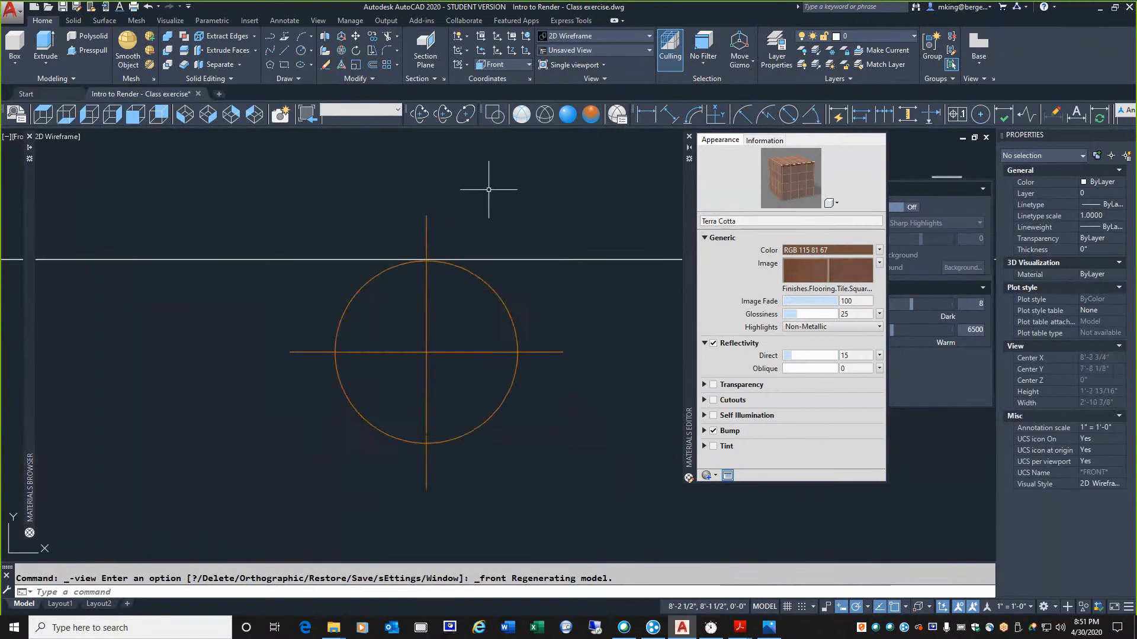
{"action": "scroll", "coordinate": [484, 180], "scroll_direction": "down", "scroll_amount": 7}
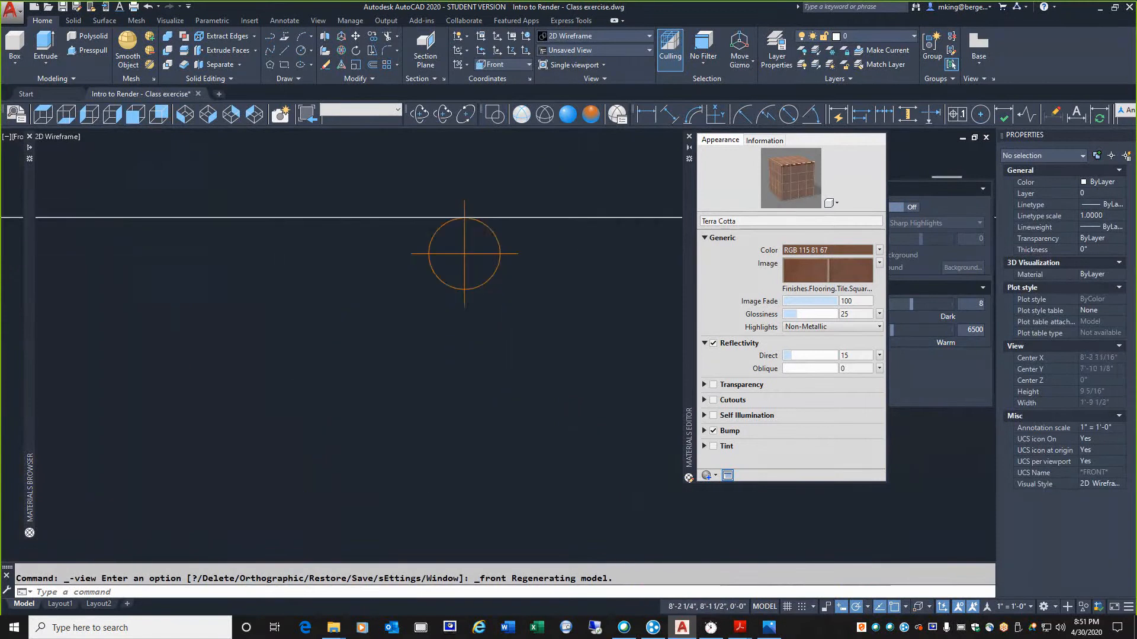
In the top view, set the Z position of the point light above the table to 7'-9"
{"action": "left_click", "coordinate": [44, 116]}
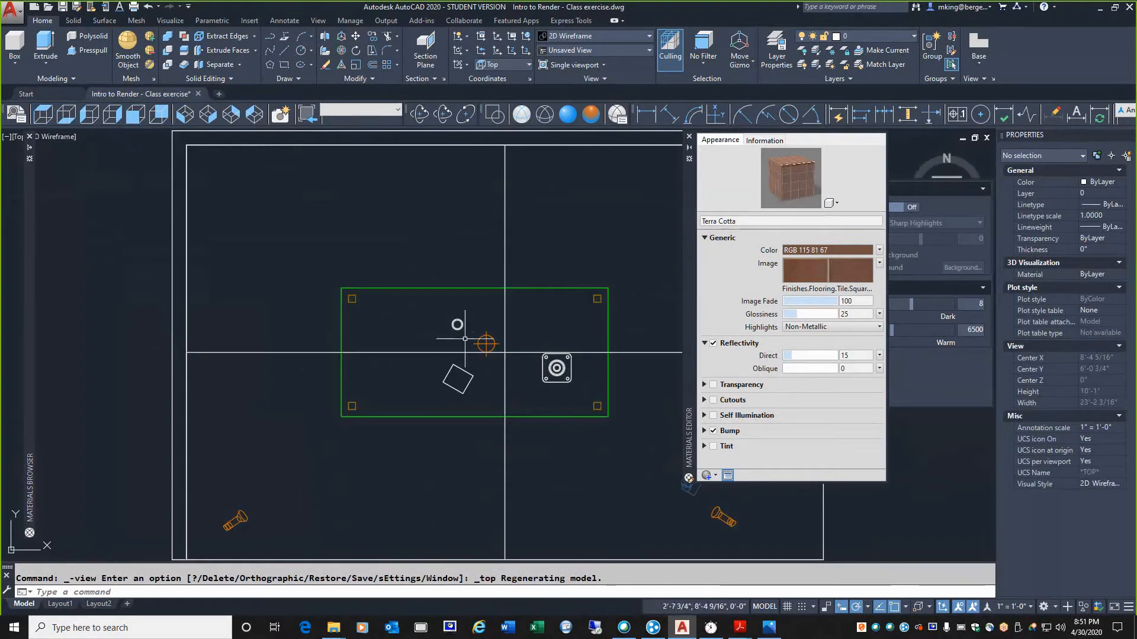
{"action": "left_click", "coordinate": [485, 343]}
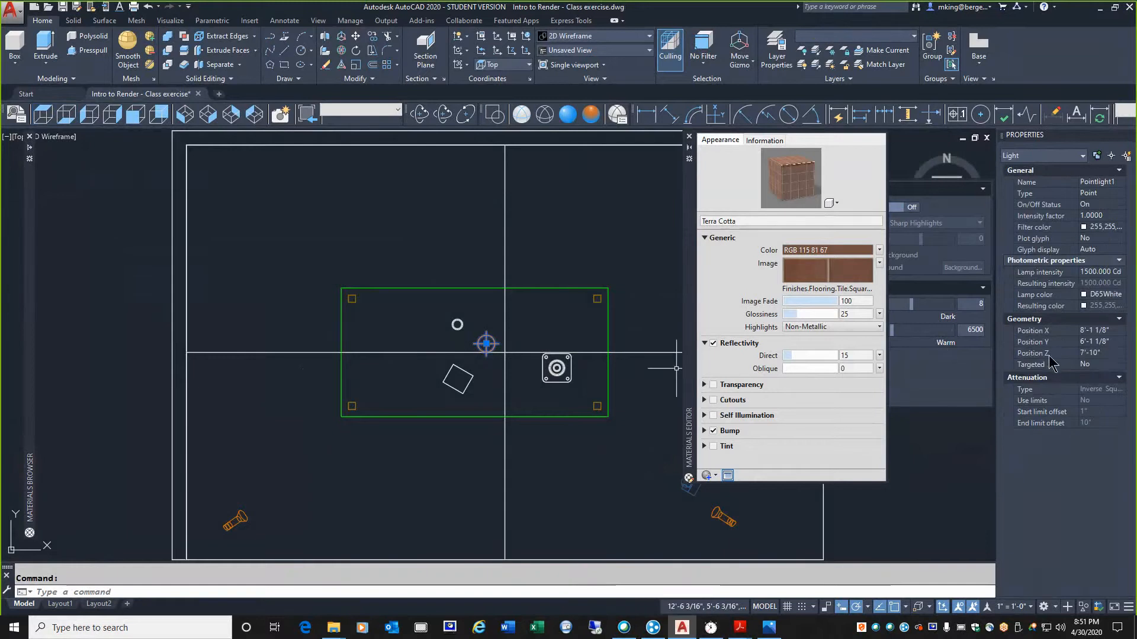
{"action": "left_click", "coordinate": [1116, 353]}
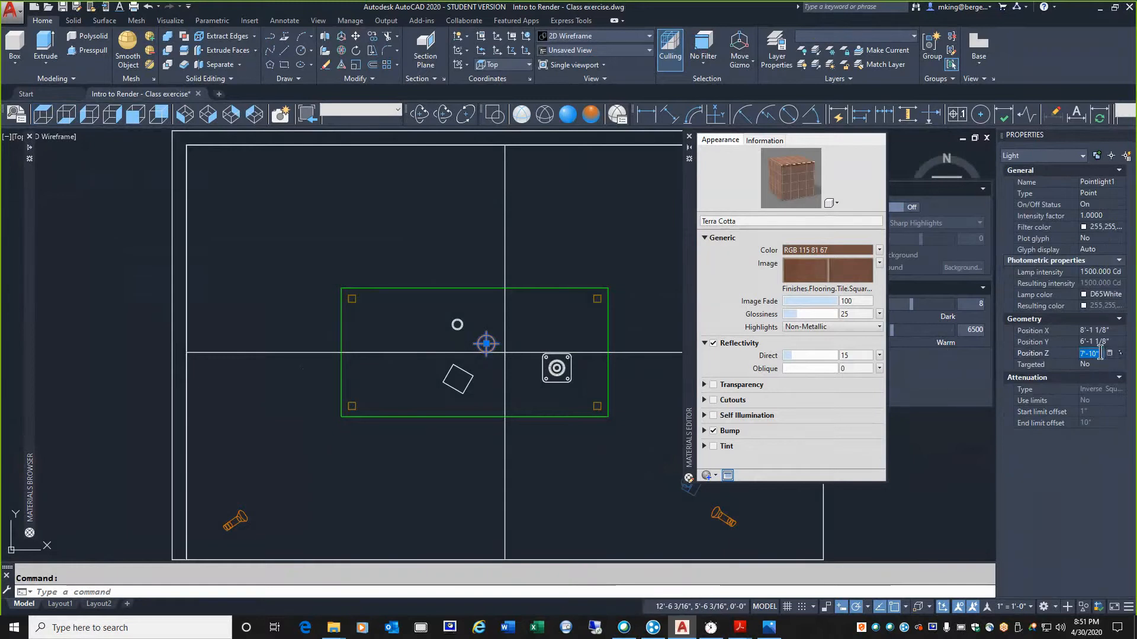
{"action": "type", "text": "7'-9"}
{"action": "key", "text": "Return"}
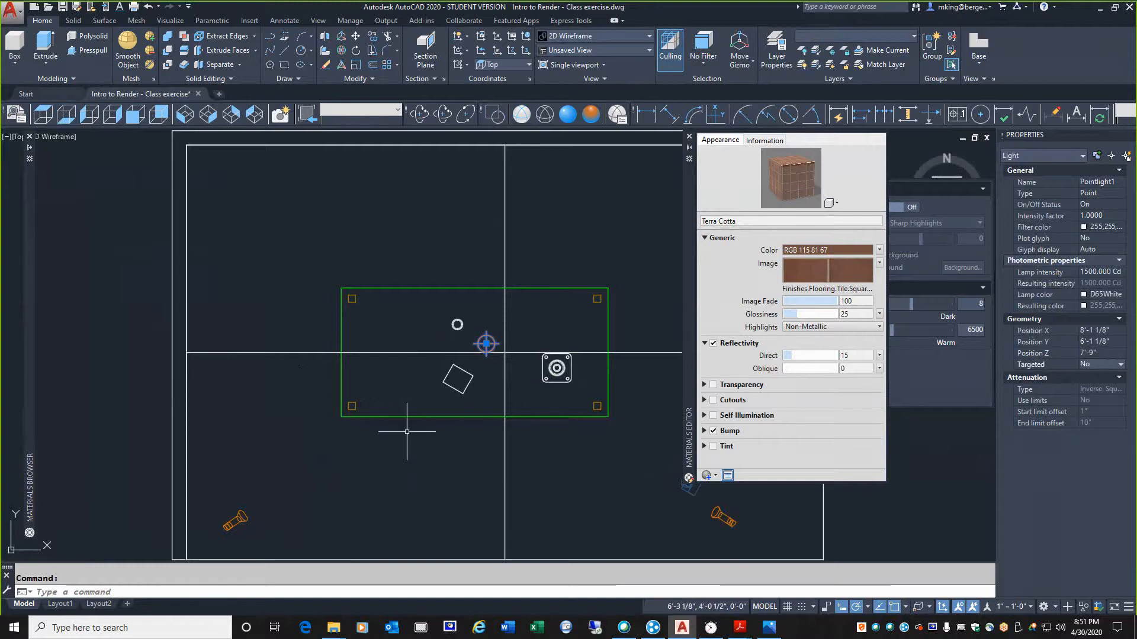
{"action": "key", "text": "Escape"}
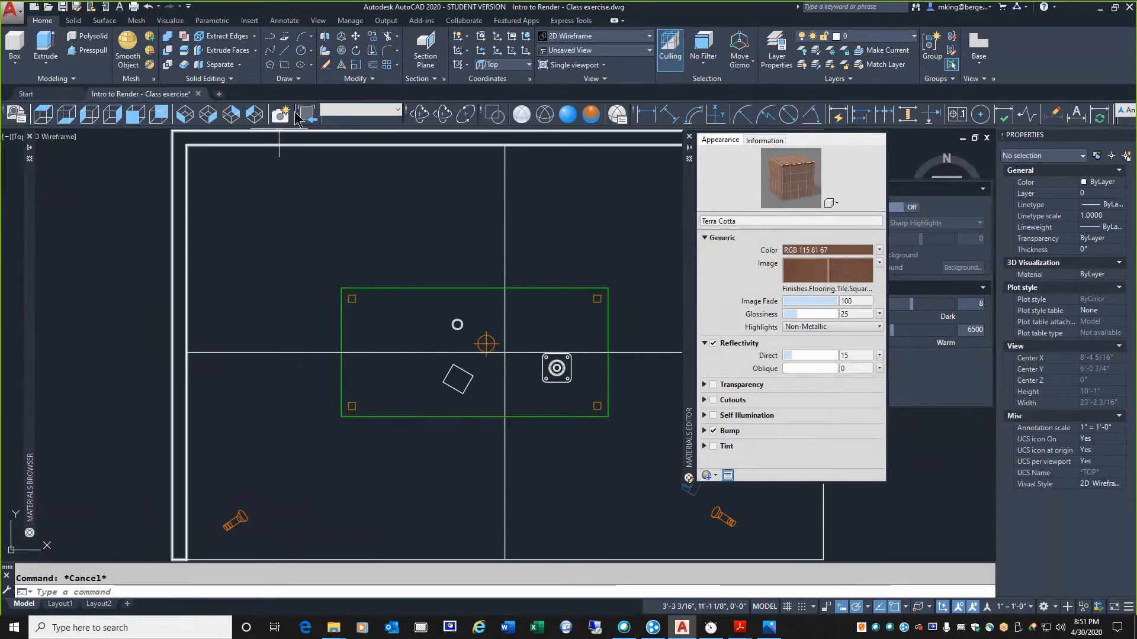
Restore the Camera1 view and render the scene
{"action": "left_click", "coordinate": [345, 120]}
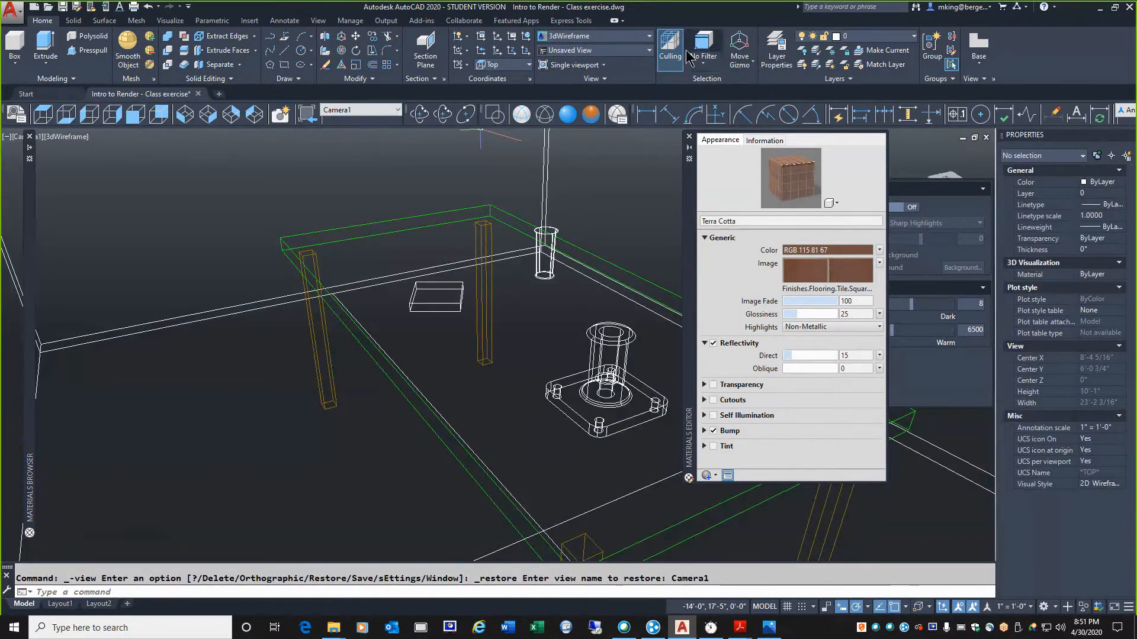
{"action": "left_click", "coordinate": [169, 21]}
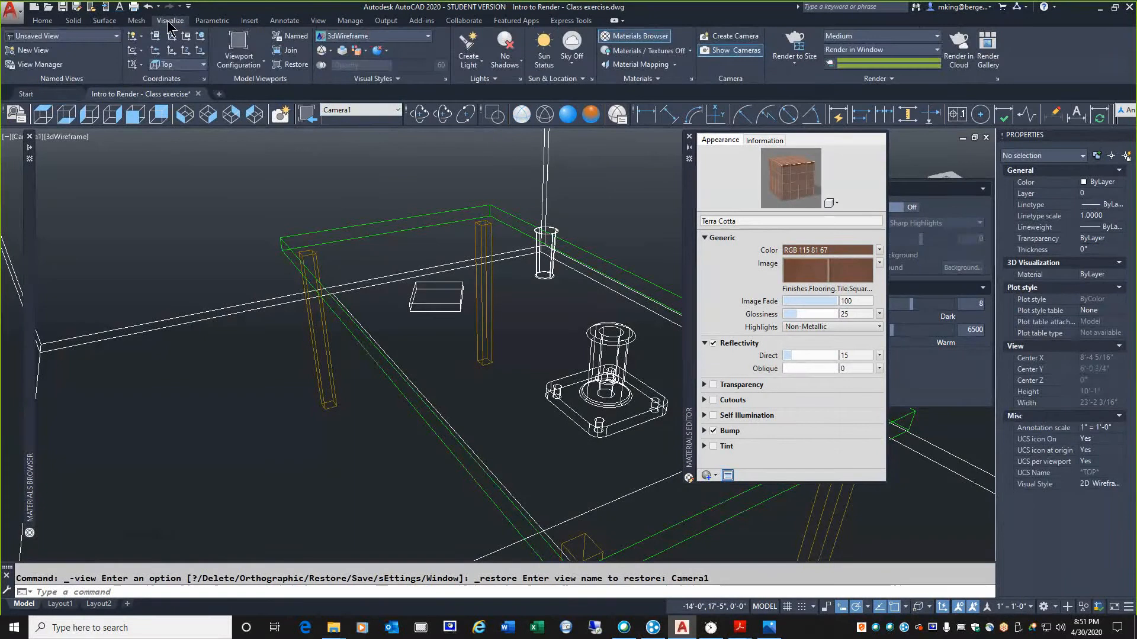
{"action": "left_click", "coordinate": [786, 43]}
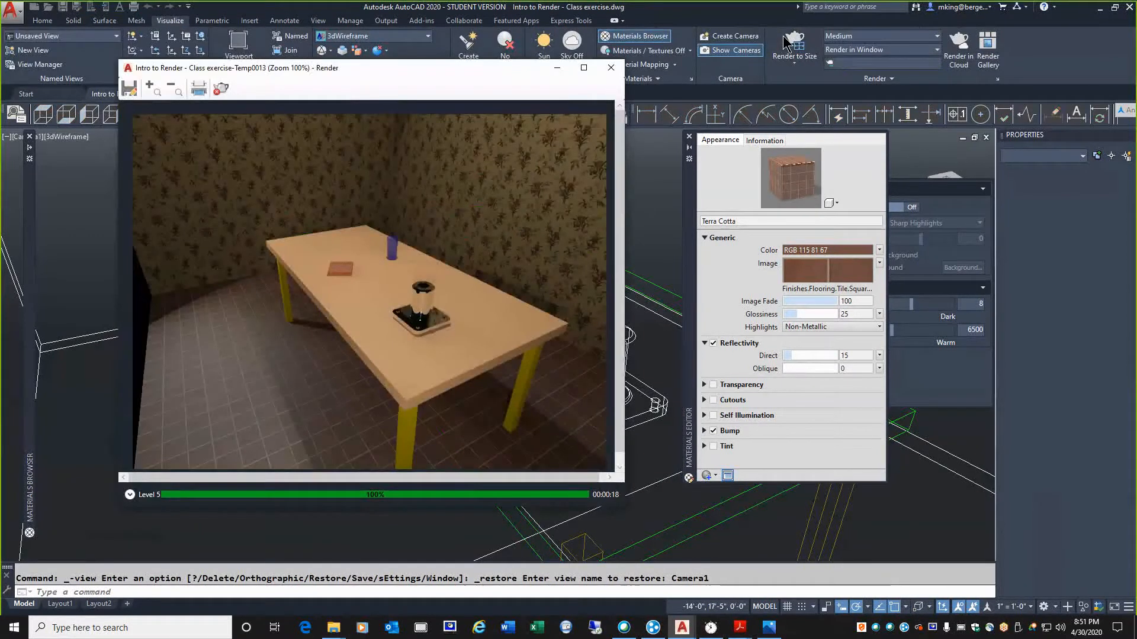
{"action": "left_click", "coordinate": [786, 43]}
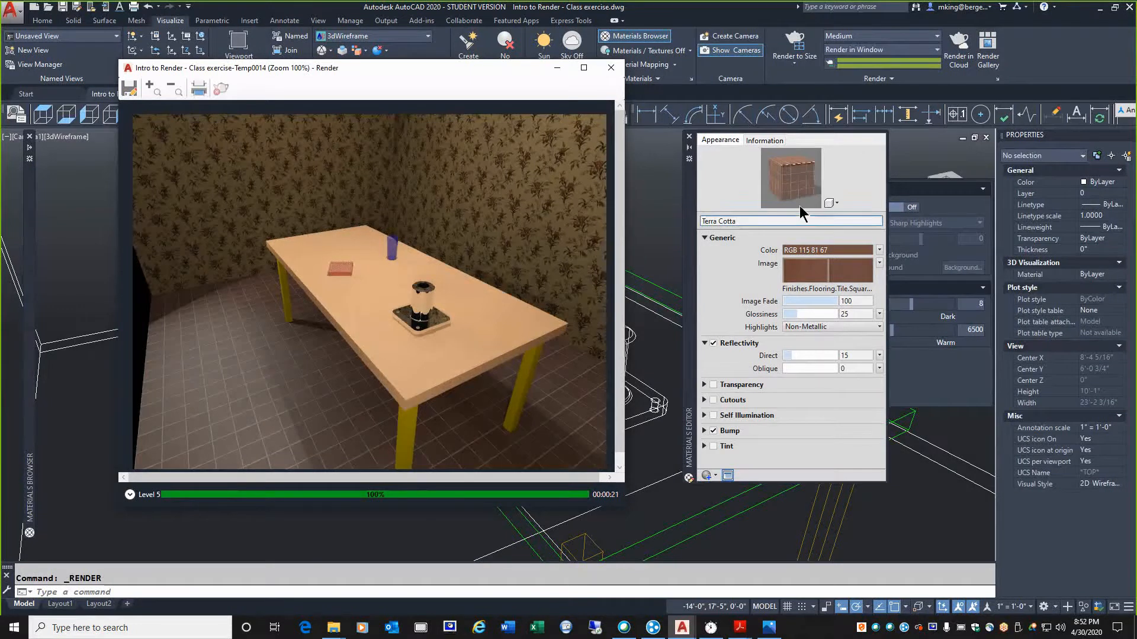
Bring the render environment and exposure settings into view and set the exposure to 7.5
{"action": "left_click", "coordinate": [940, 379]}
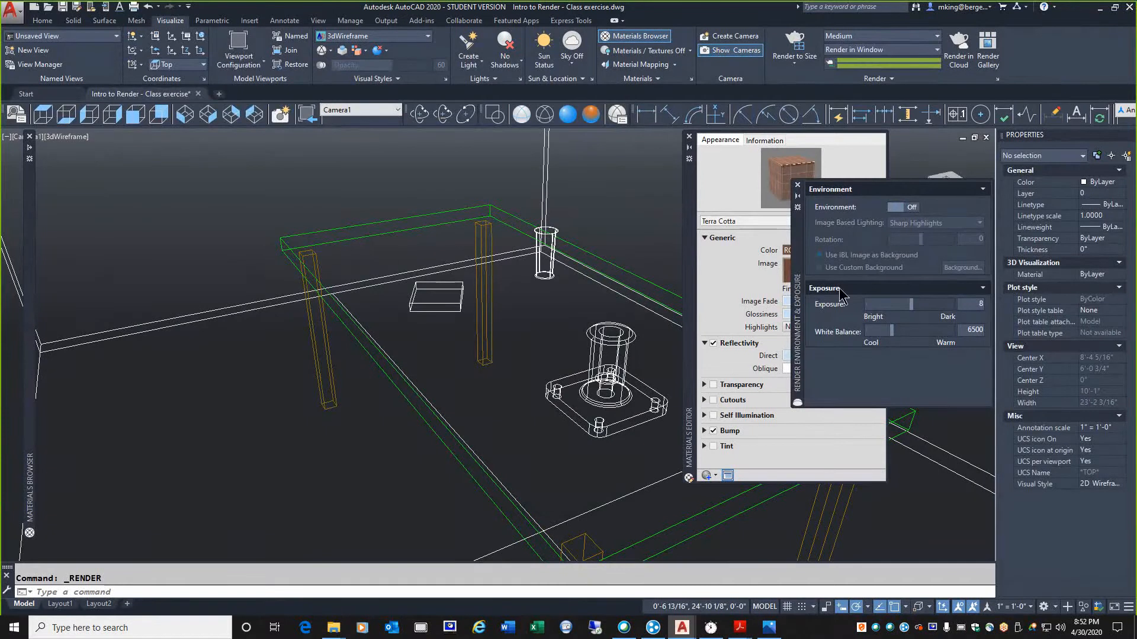
{"action": "left_click_drag", "start_coordinate": [804, 285], "coordinate": [778, 383]}
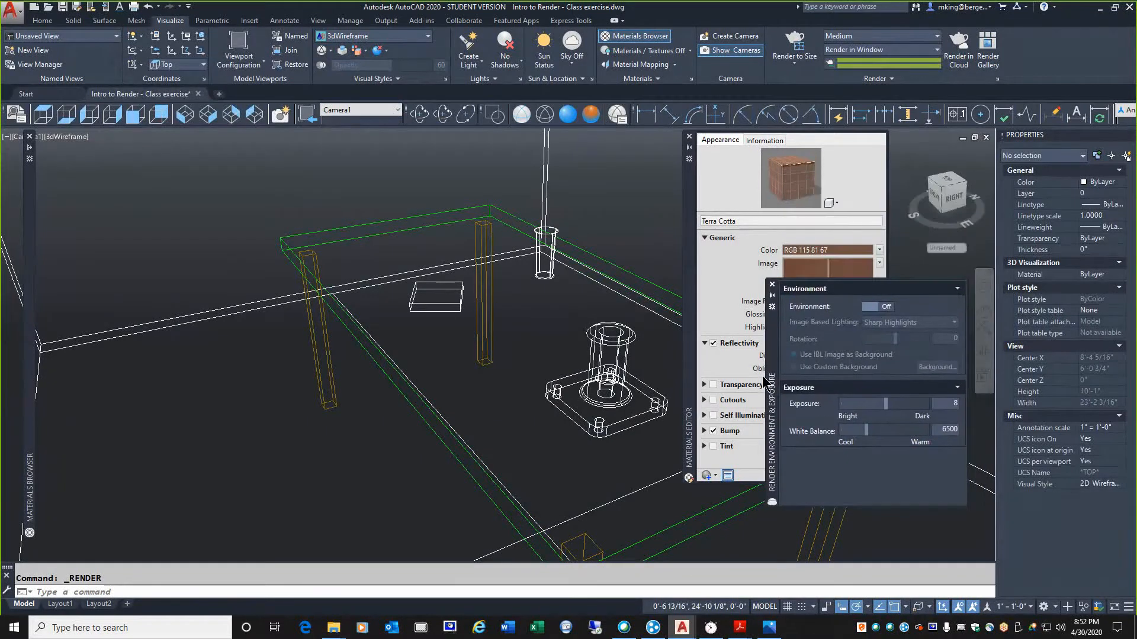
{"action": "left_click", "coordinate": [878, 82]}
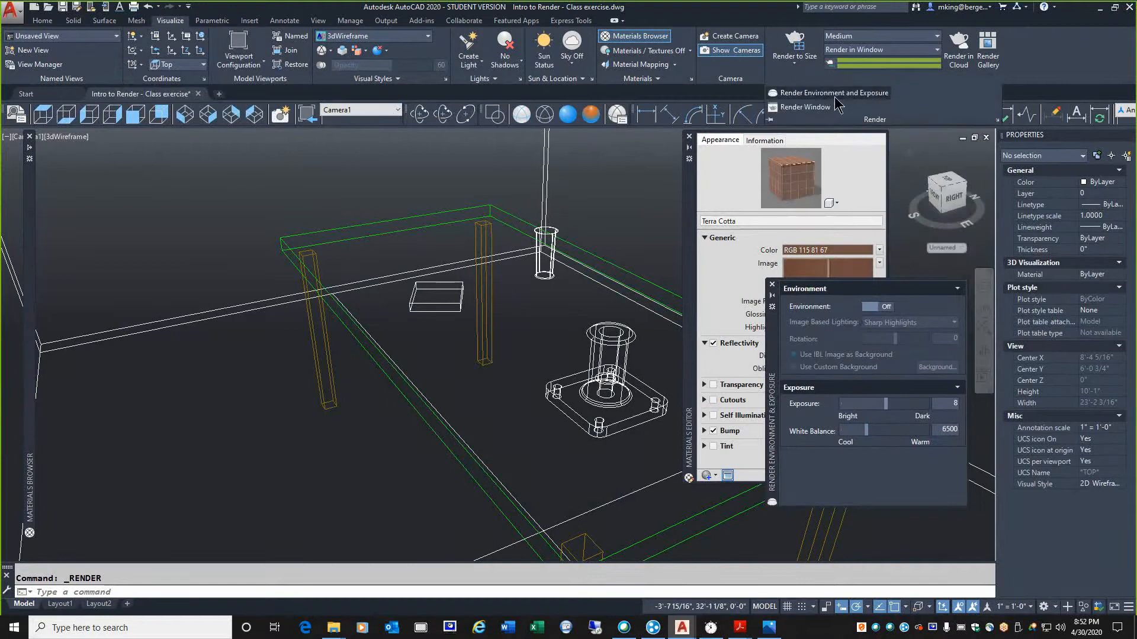
{"action": "left_click_drag", "start_coordinate": [772, 397], "coordinate": [770, 397]}
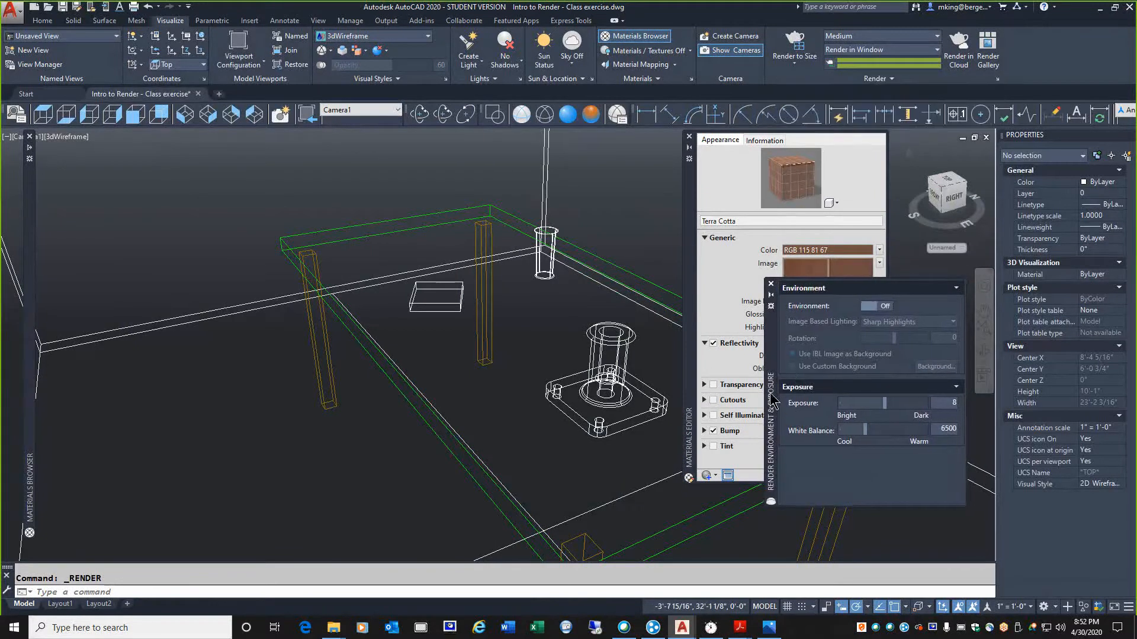
{"action": "left_click", "coordinate": [950, 402]}
Return to the Camera1 view and render the scene again with the adjusted exposure
{"action": "left_click", "coordinate": [570, 115]}
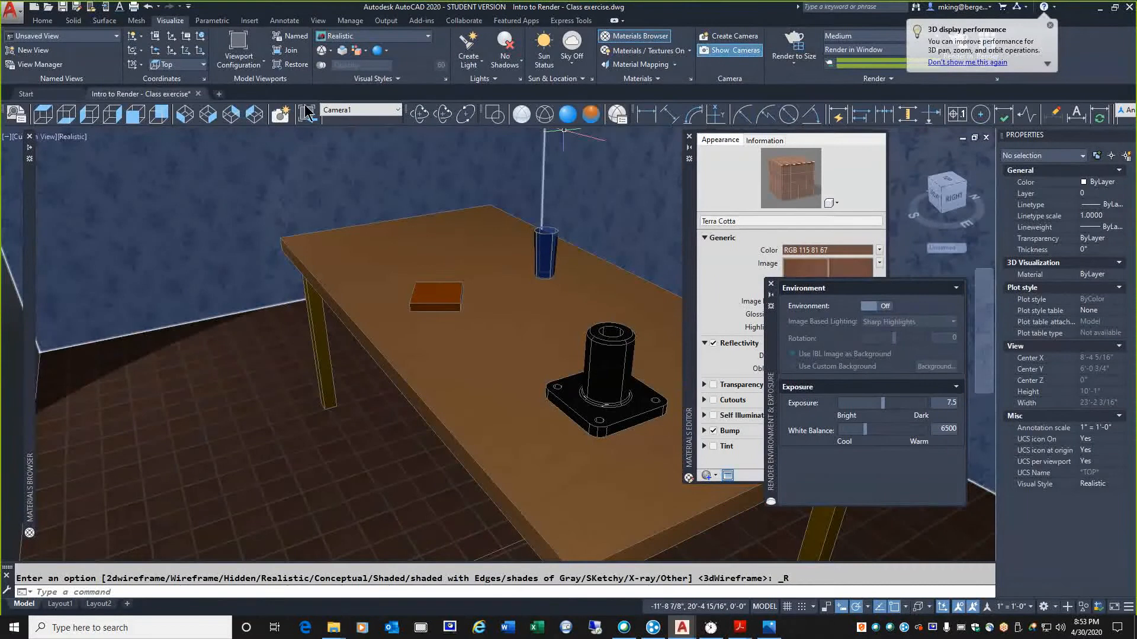
{"action": "left_click", "coordinate": [351, 109]}
{"action": "left_click", "coordinate": [361, 119]}
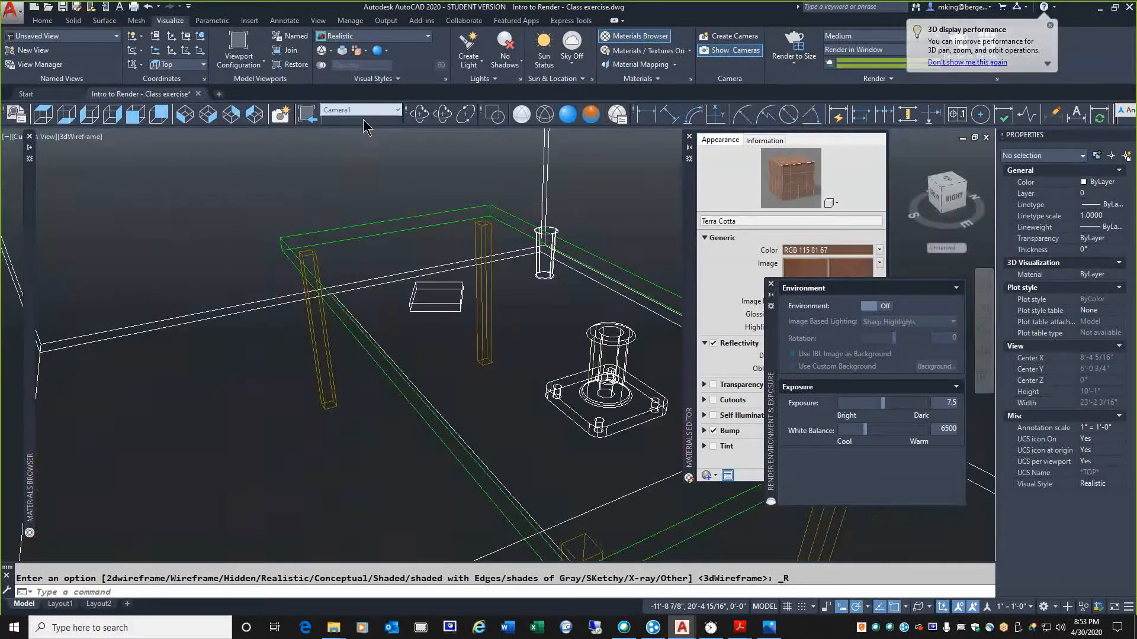
{"action": "left_click", "coordinate": [795, 43]}
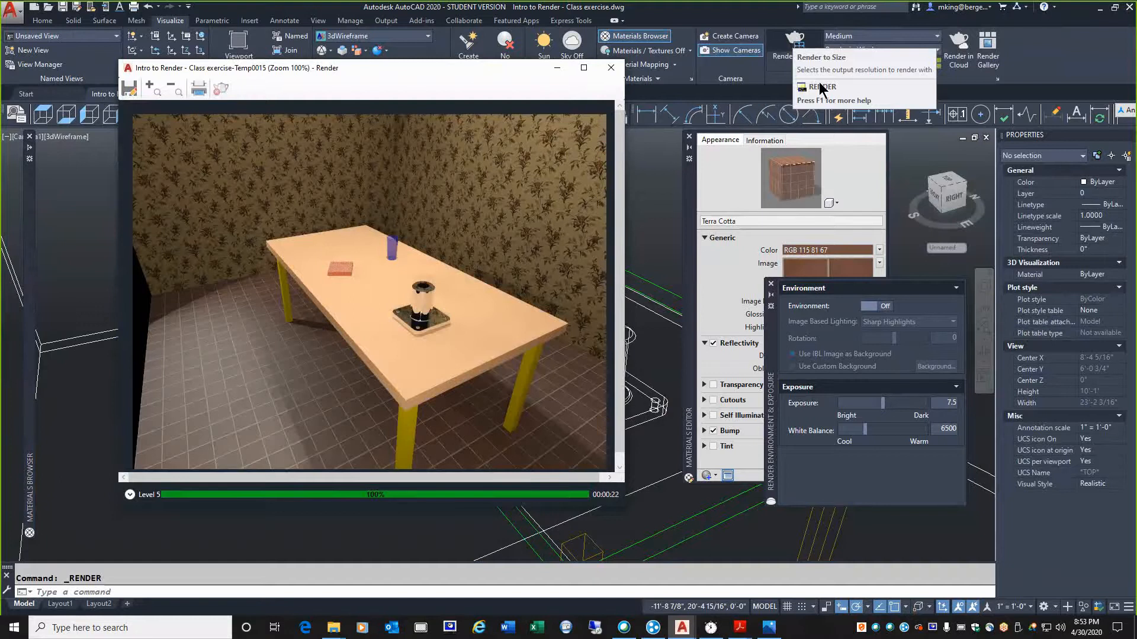
Bring the finished render's window back to the front to review the image, clearing any stray selection in the model
{"action": "left_click", "coordinate": [705, 296]}
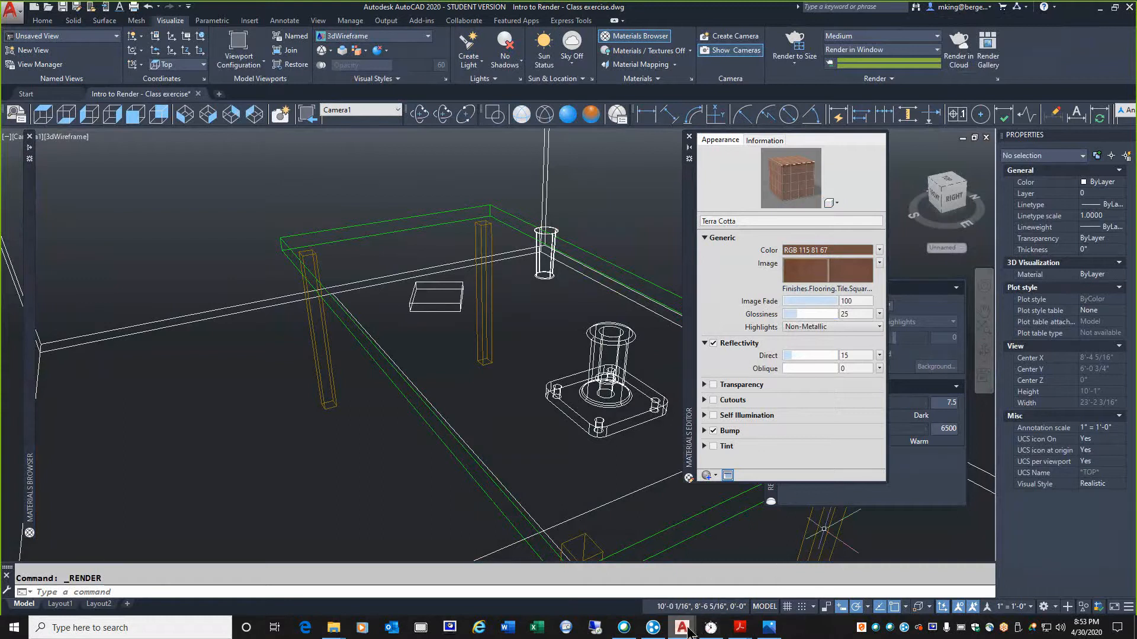
{"action": "mouse_move", "coordinate": [681, 627]}
{"action": "double_click", "coordinate": [281, 474]}
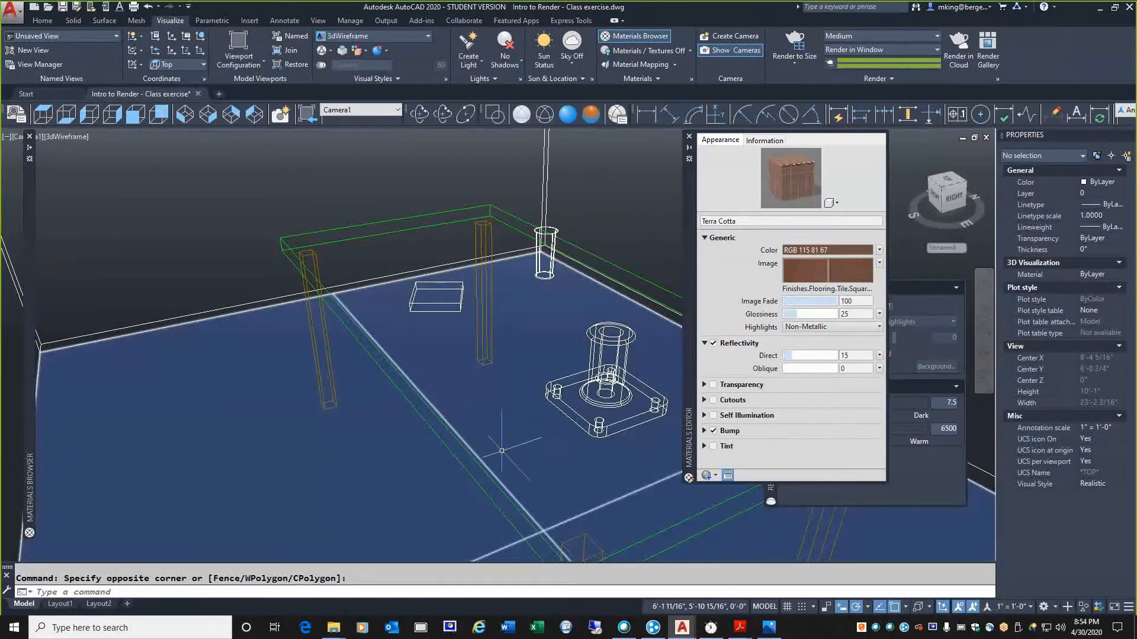
{"action": "mouse_move", "coordinate": [703, 622]}
{"action": "left_mouse_down"}
{"action": "mouse_move", "coordinate": [656, 618]}
{"action": "mouse_move", "coordinate": [679, 503]}
{"action": "mouse_move", "coordinate": [687, 610]}
{"action": "left_mouse_up"}
{"action": "mouse_move", "coordinate": [659, 570]}
{"action": "left_mouse_down"}
{"action": "mouse_move", "coordinate": [679, 609]}
{"action": "mouse_move", "coordinate": [698, 576]}
{"action": "left_mouse_up"}
{"action": "key", "text": "Escape"}
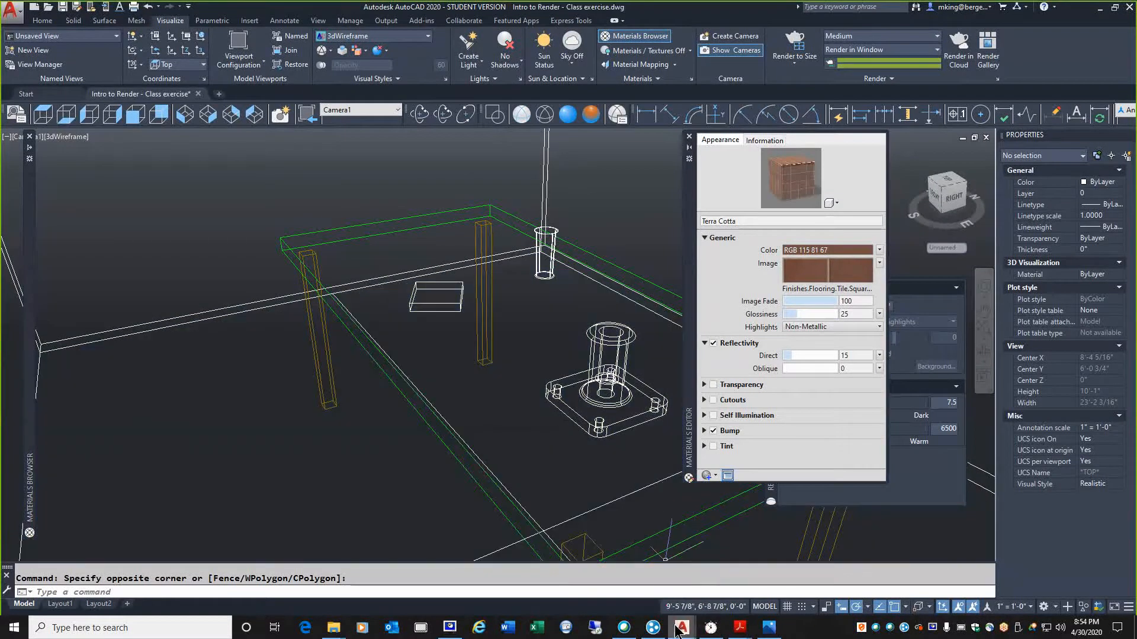
{"action": "mouse_move", "coordinate": [678, 631]}
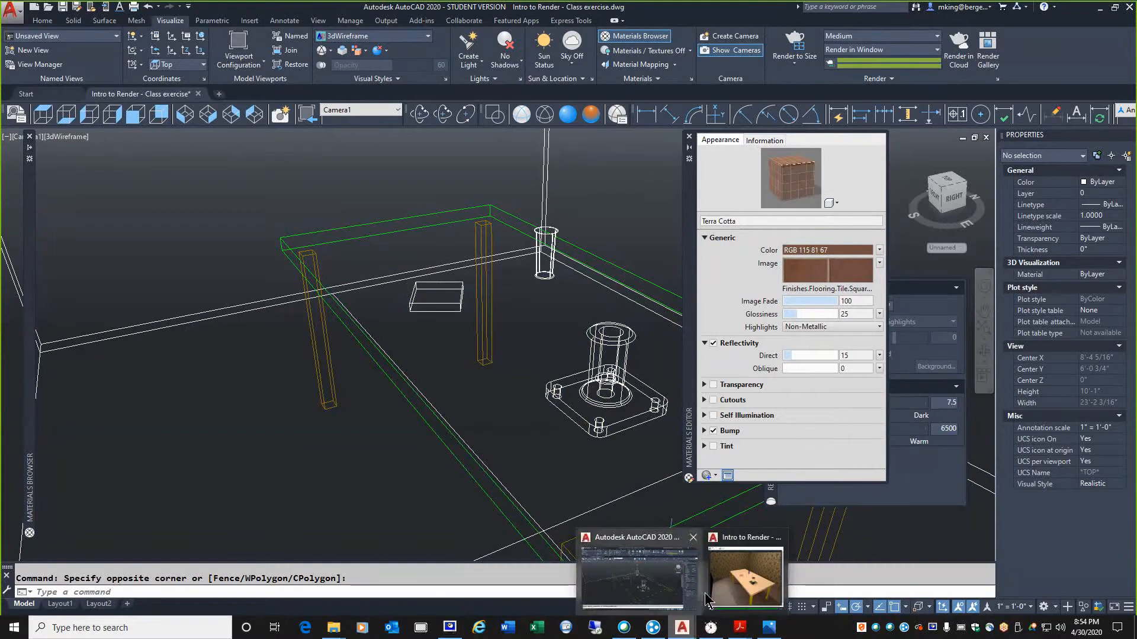
{"action": "left_click", "coordinate": [724, 578]}
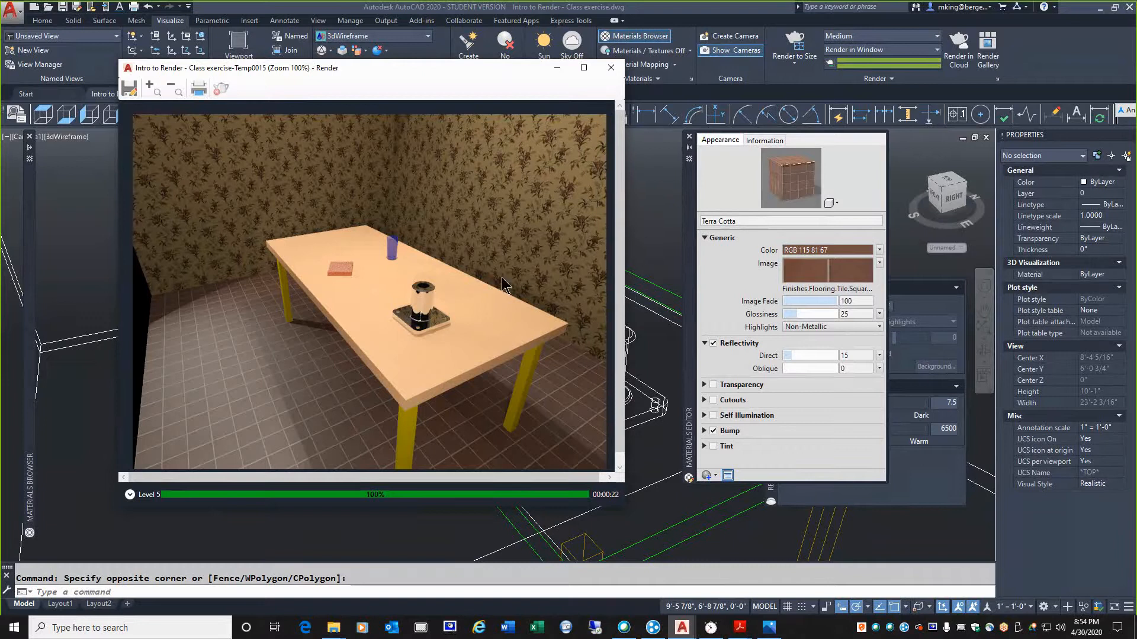
Show the Wood category of the Autodesk Library and browse its materials to the Redwood and Rose Myrtle entries
{"action": "left_click", "coordinate": [31, 224]}
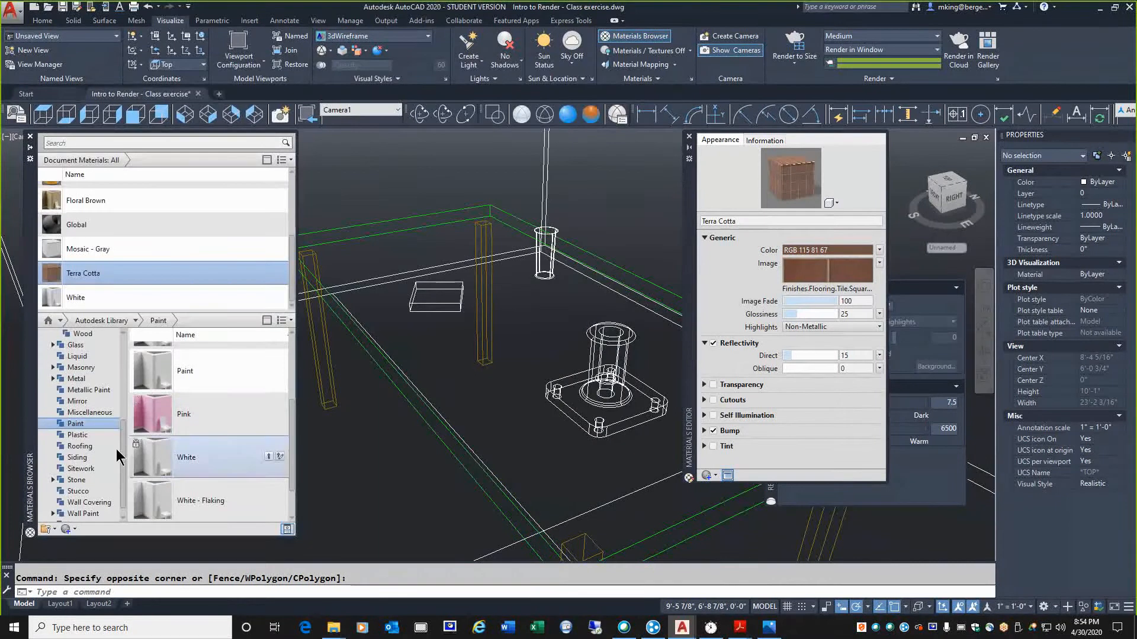
{"action": "scroll", "coordinate": [115, 480], "scroll_direction": "down", "scroll_amount": 1}
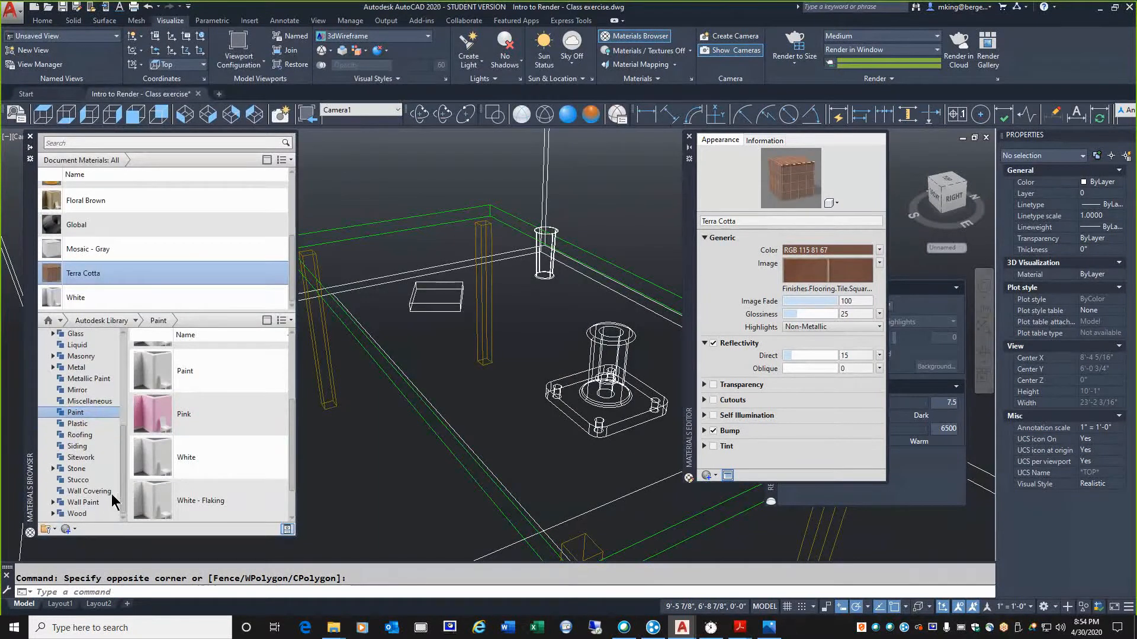
{"action": "left_click", "coordinate": [88, 513]}
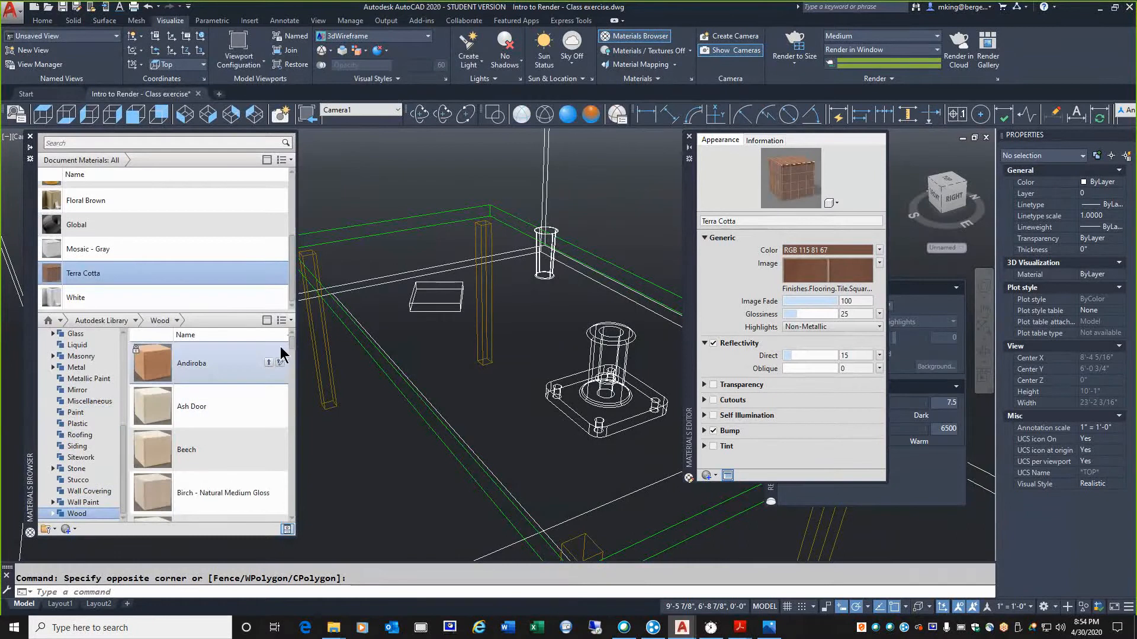
{"action": "left_click_drag", "start_coordinate": [292, 347], "coordinate": [319, 468]}
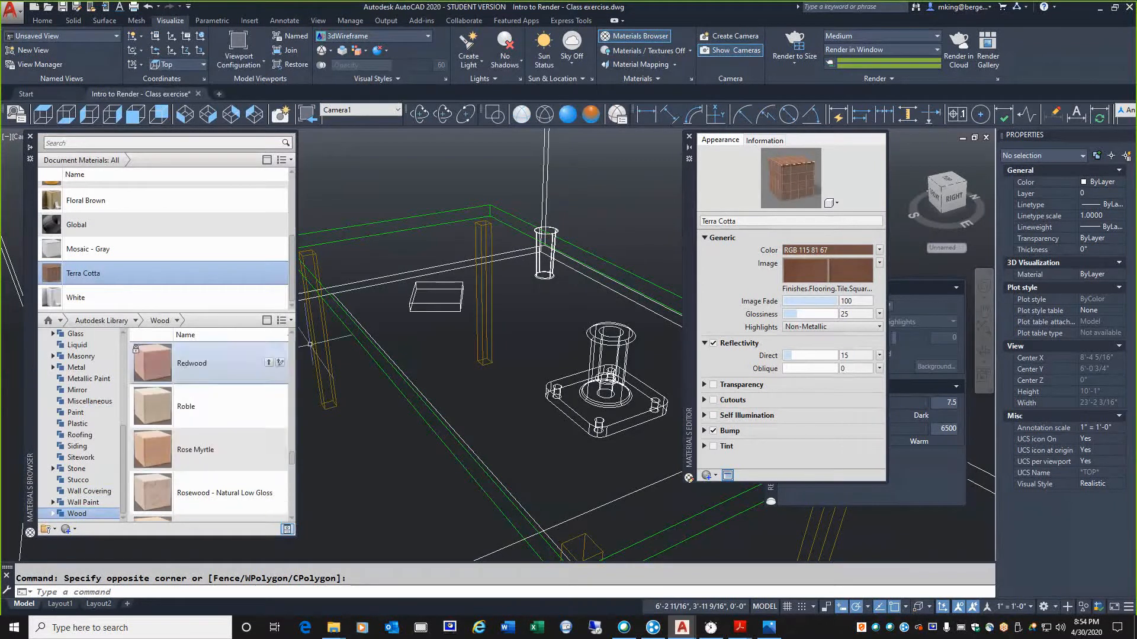
Assign the Rose Myrtle wood material from the Autodesk Library to all four table legs
{"action": "mouse_move", "coordinate": [26, 397]}
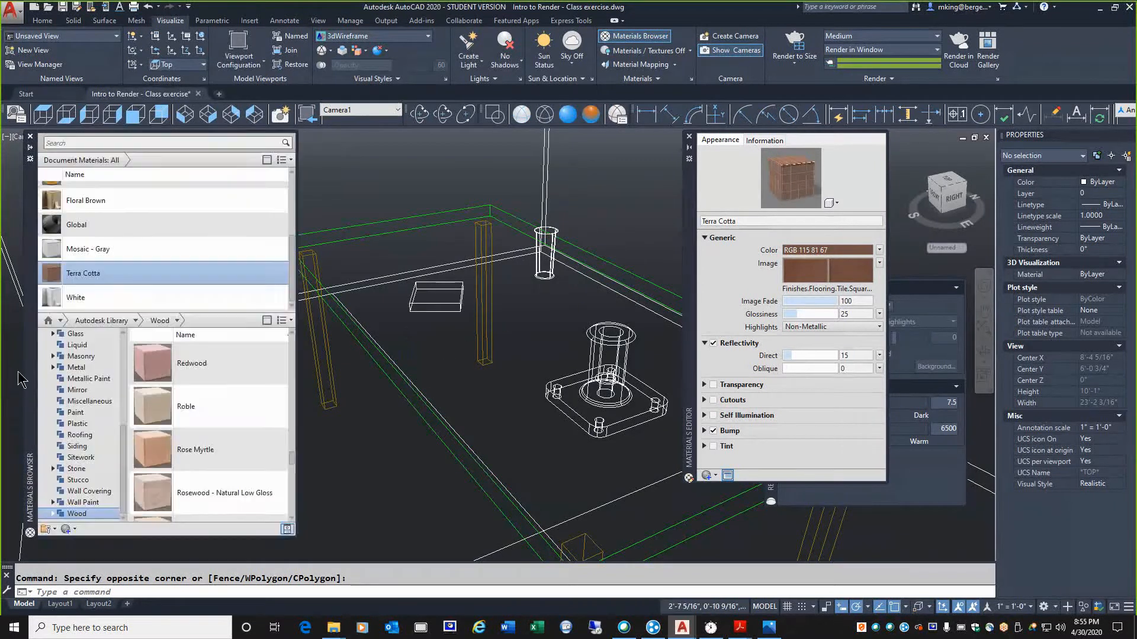
{"action": "left_click", "coordinate": [481, 299]}
{"action": "left_click", "coordinate": [321, 340]}
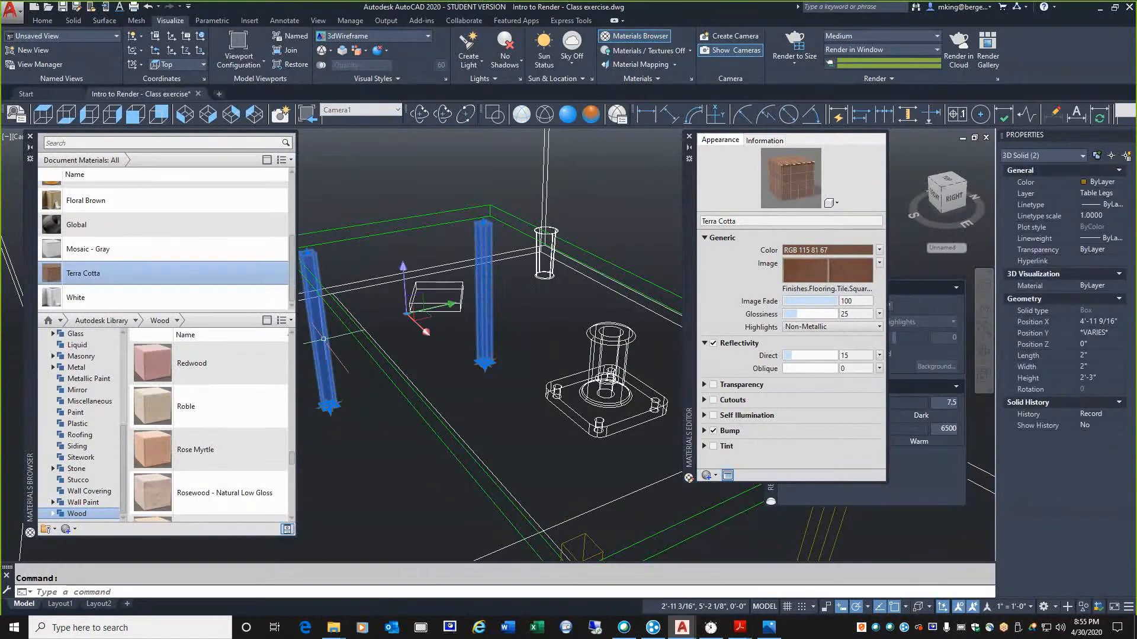
{"action": "mouse_move", "coordinate": [690, 378]}
{"action": "left_mouse_down"}
{"action": "mouse_move", "coordinate": [825, 395]}
{"action": "mouse_move", "coordinate": [767, 303]}
{"action": "left_mouse_up"}
{"action": "left_click", "coordinate": [822, 532]}
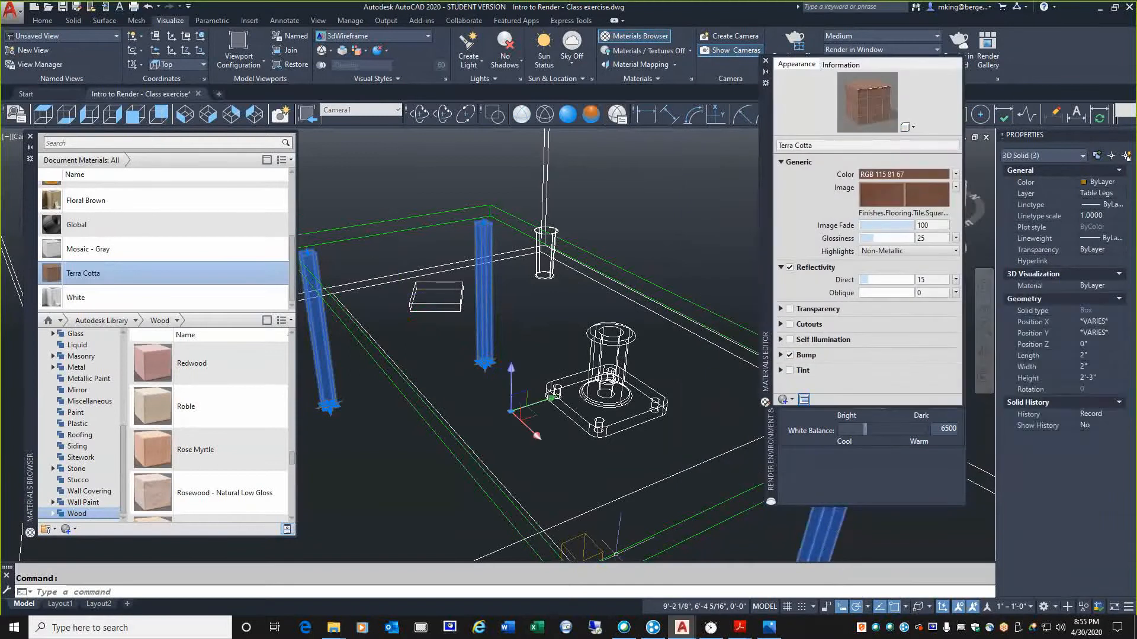
{"action": "left_click", "coordinate": [574, 539]}
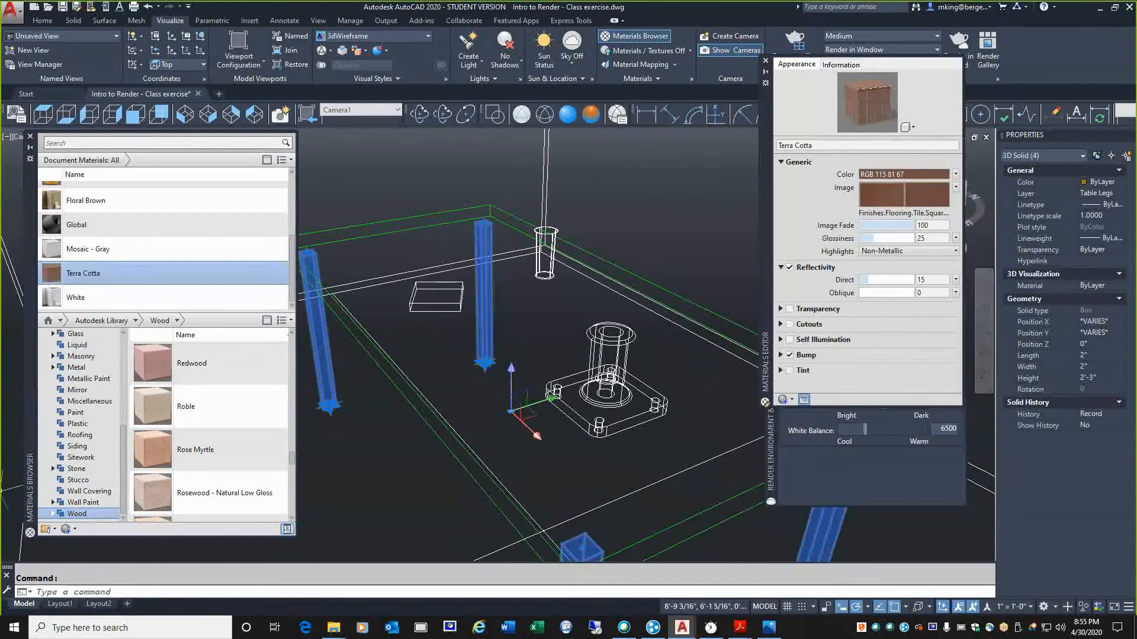
{"action": "right_click", "coordinate": [194, 449]}
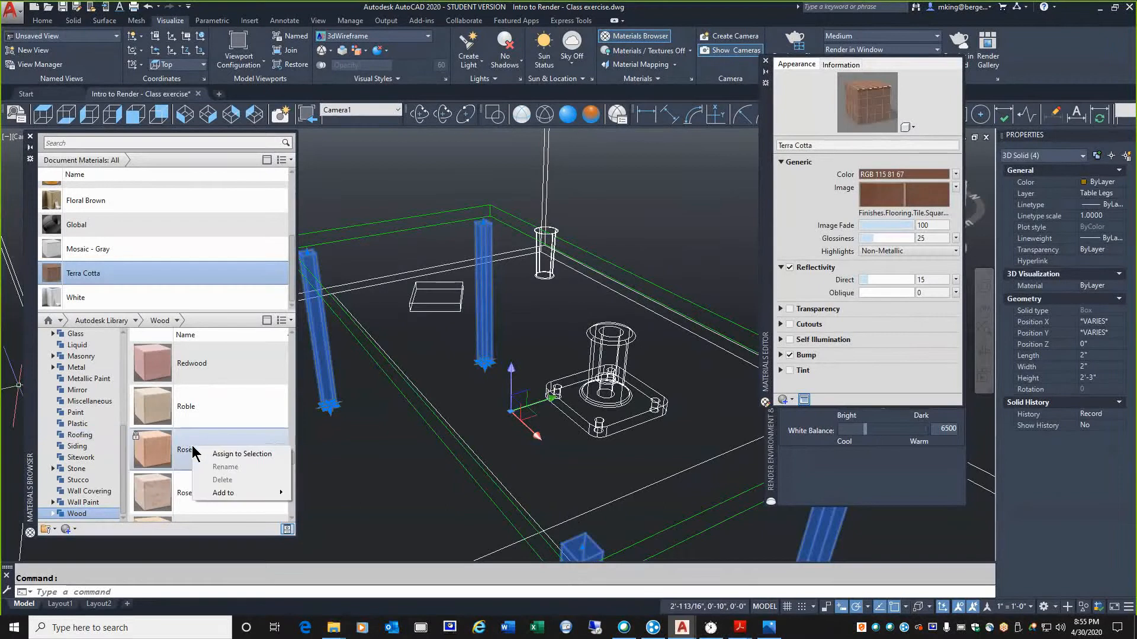
{"action": "left_click", "coordinate": [236, 455]}
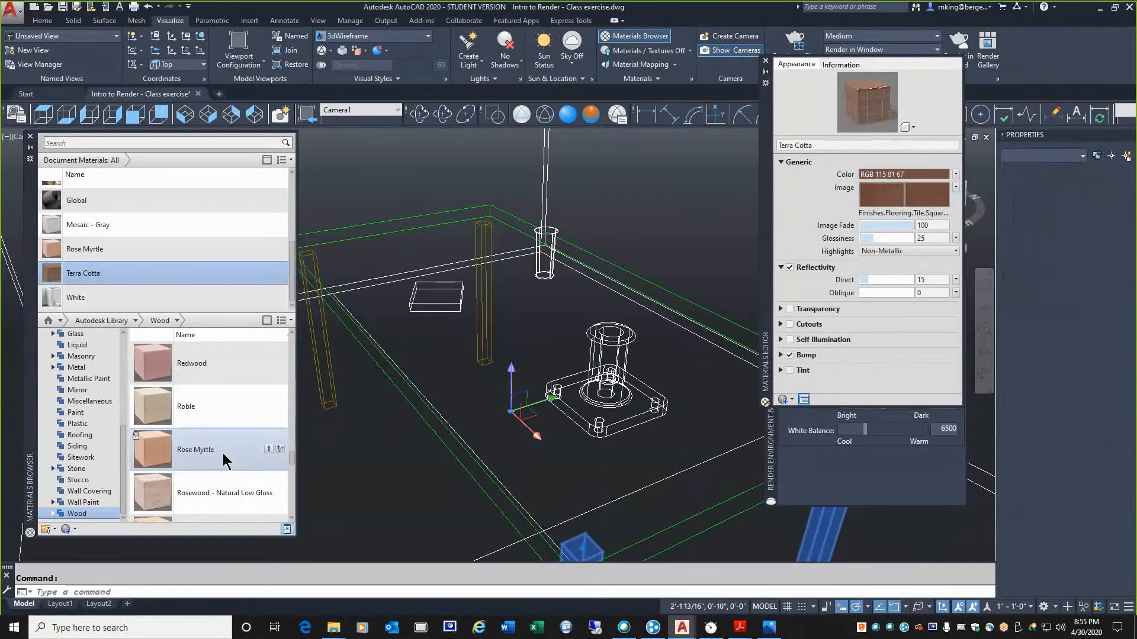
{"action": "key", "text": "Escape"}
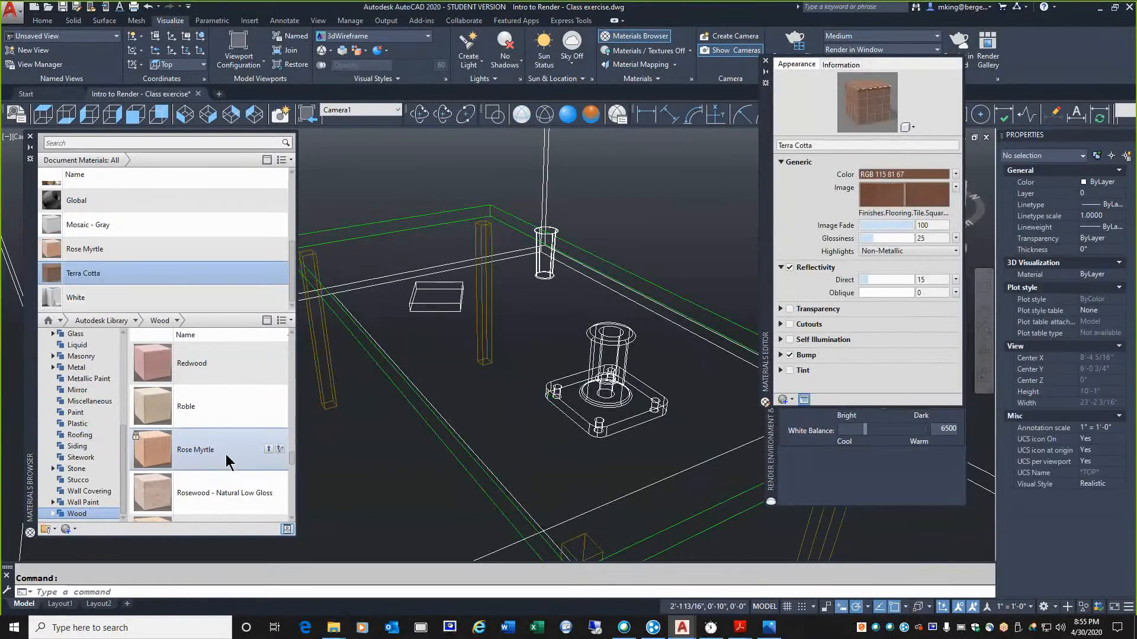
Render the scene to review the wood material on the table legs, closing the render window when finished
{"action": "left_click", "coordinate": [782, 44]}
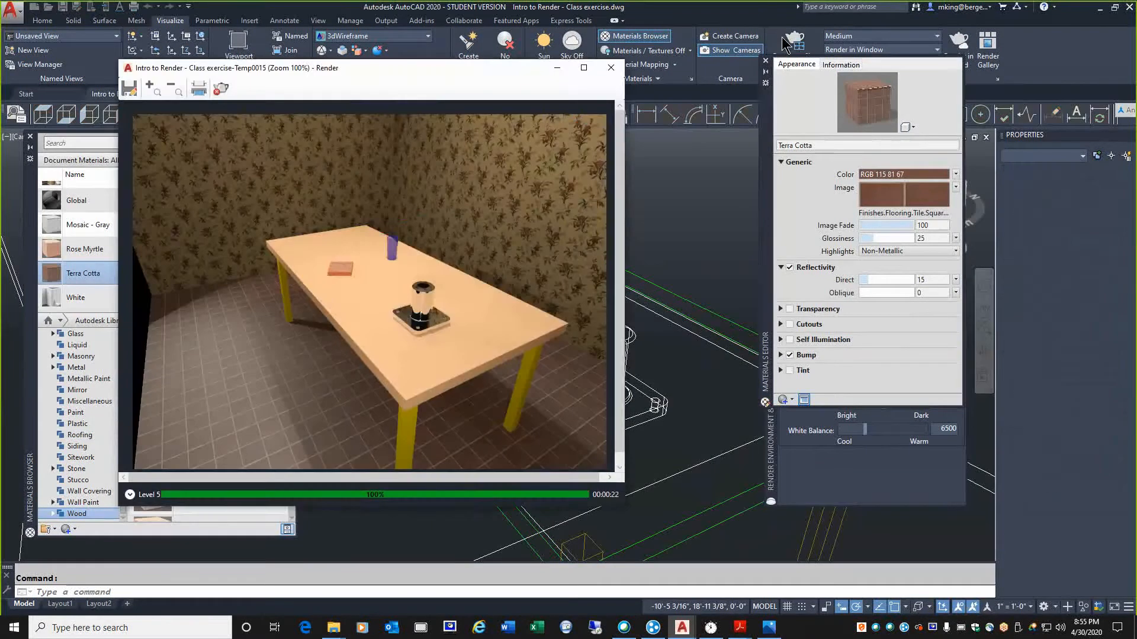
{"action": "left_click", "coordinate": [782, 44]}
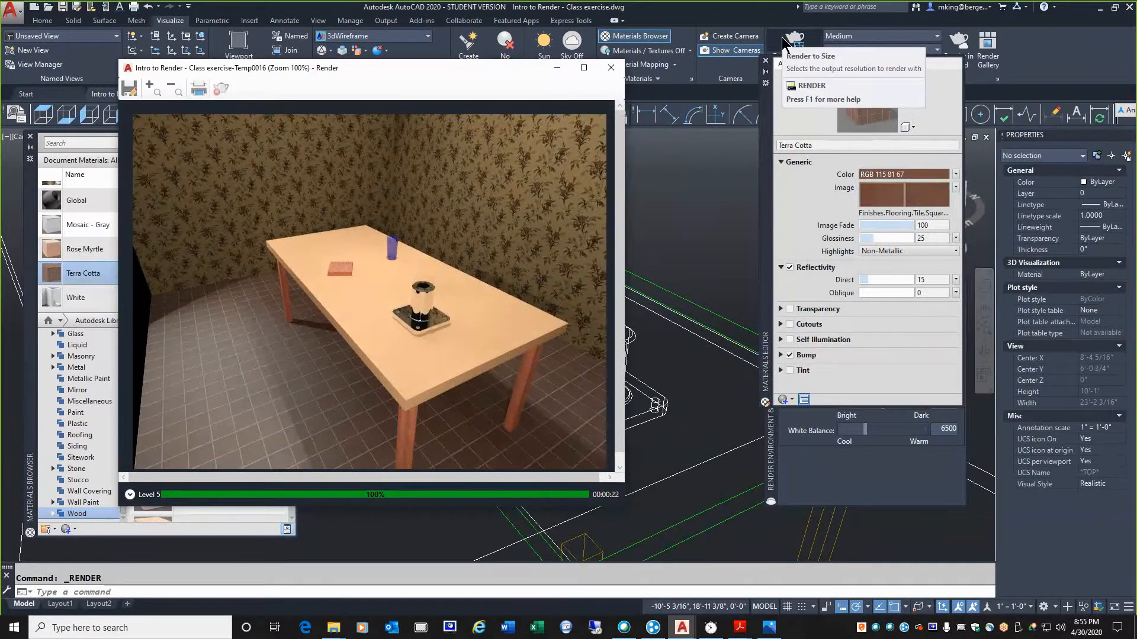
{"action": "left_click", "coordinate": [612, 68]}
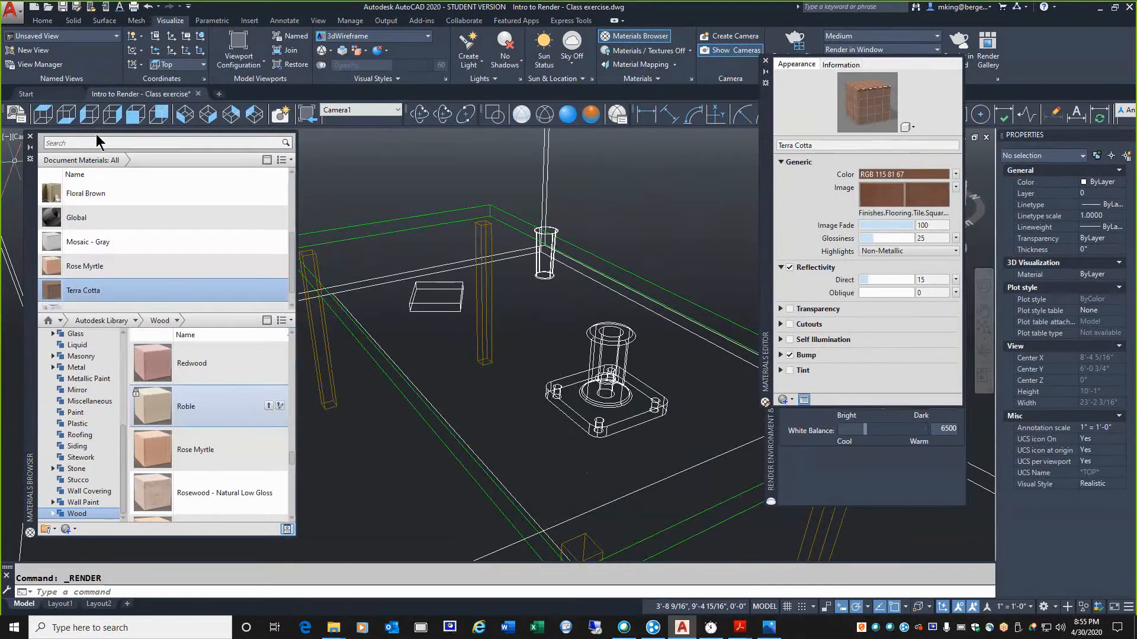
Move the material editor and render environment palettes clear of the model and make the materials browser auto-hide
{"action": "left_click_drag", "start_coordinate": [767, 240], "coordinate": [896, 252]}
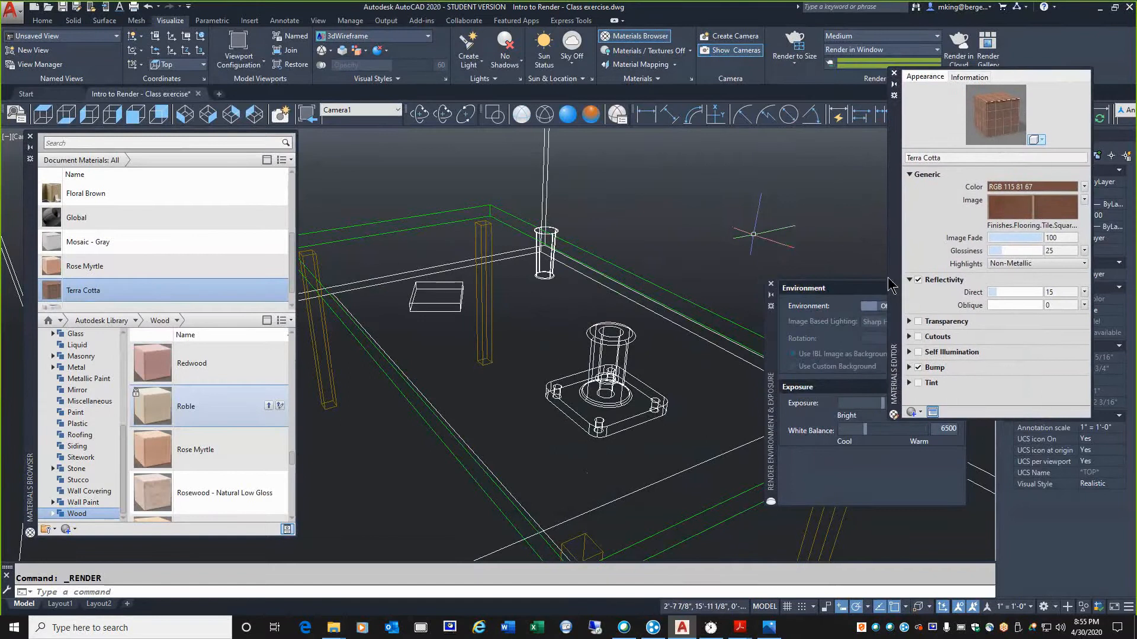
{"action": "left_click_drag", "start_coordinate": [770, 381], "coordinate": [917, 434]}
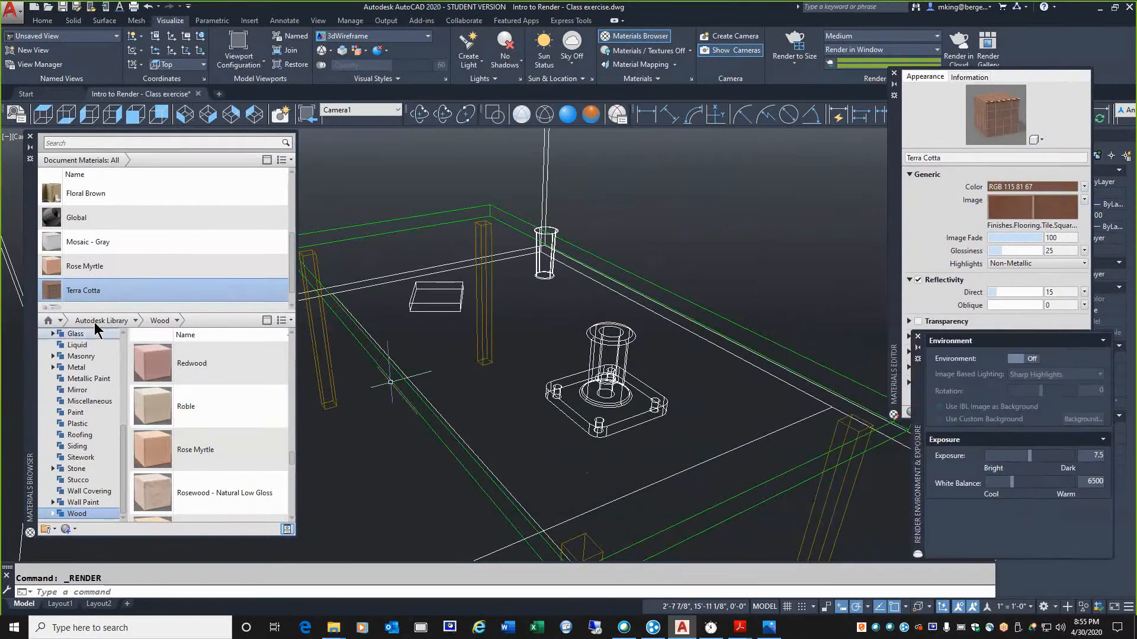
{"action": "left_click_drag", "start_coordinate": [24, 218], "coordinate": [38, 183]}
{"action": "left_click", "coordinate": [43, 114]}
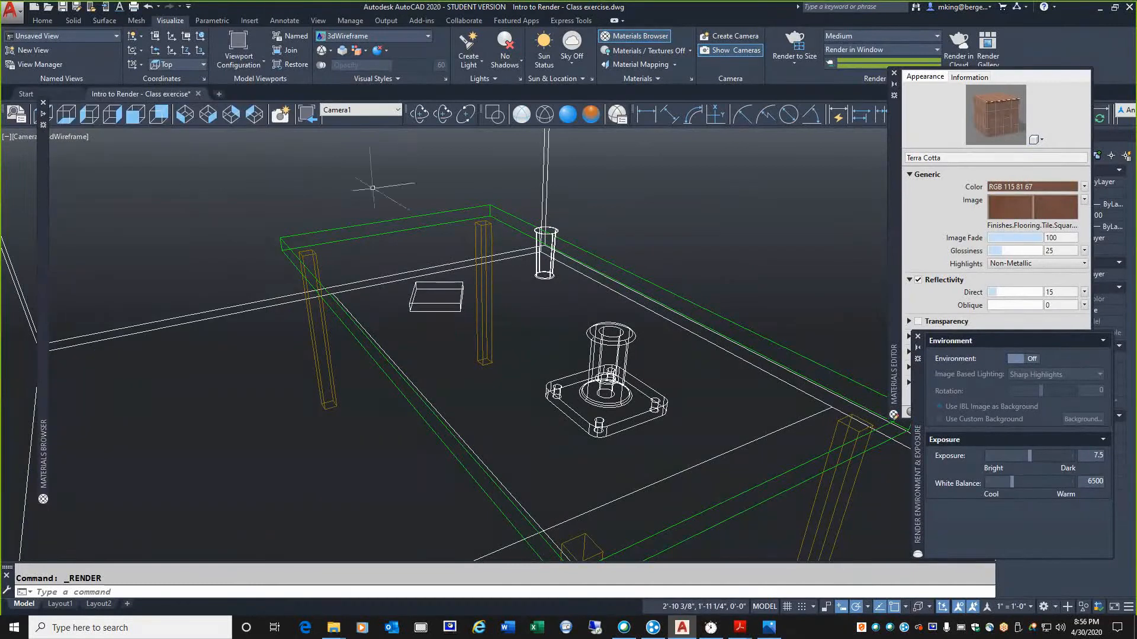
Show the scene in the Realistic visual style and apply planar material mapping to the tabletop's upper face
{"action": "left_click", "coordinate": [566, 120]}
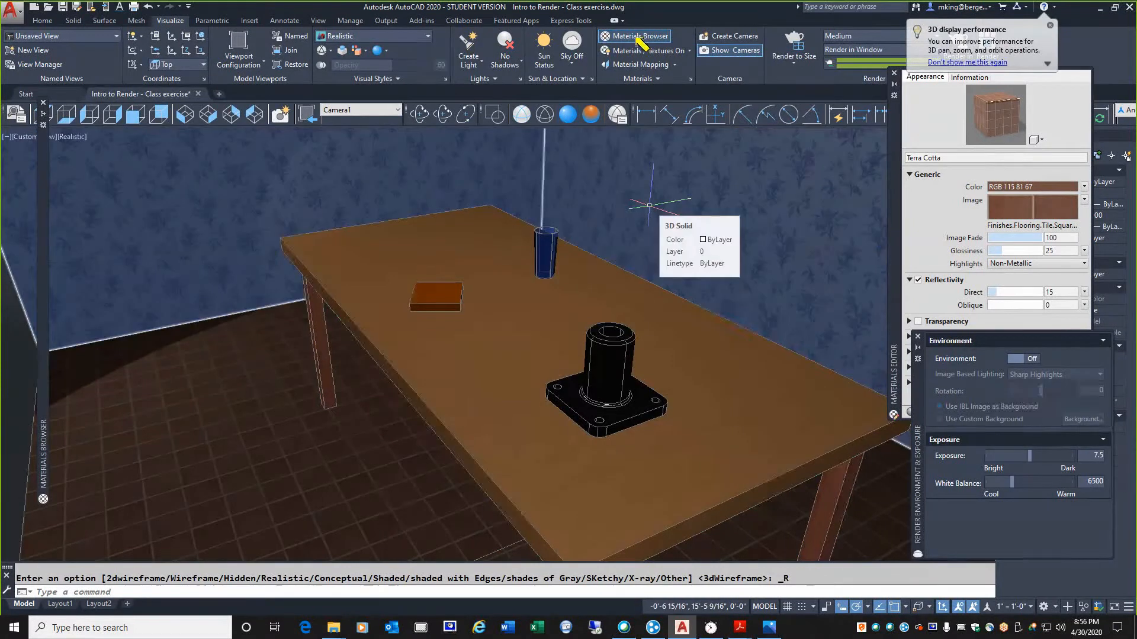
{"action": "left_click", "coordinate": [674, 66]}
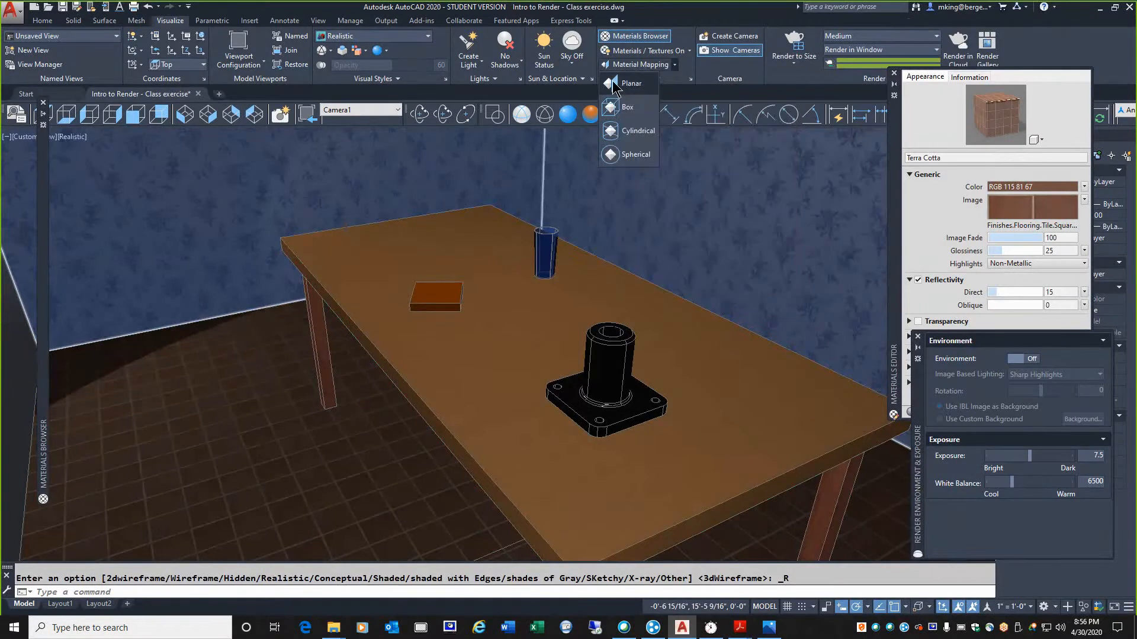
{"action": "left_click", "coordinate": [614, 86]}
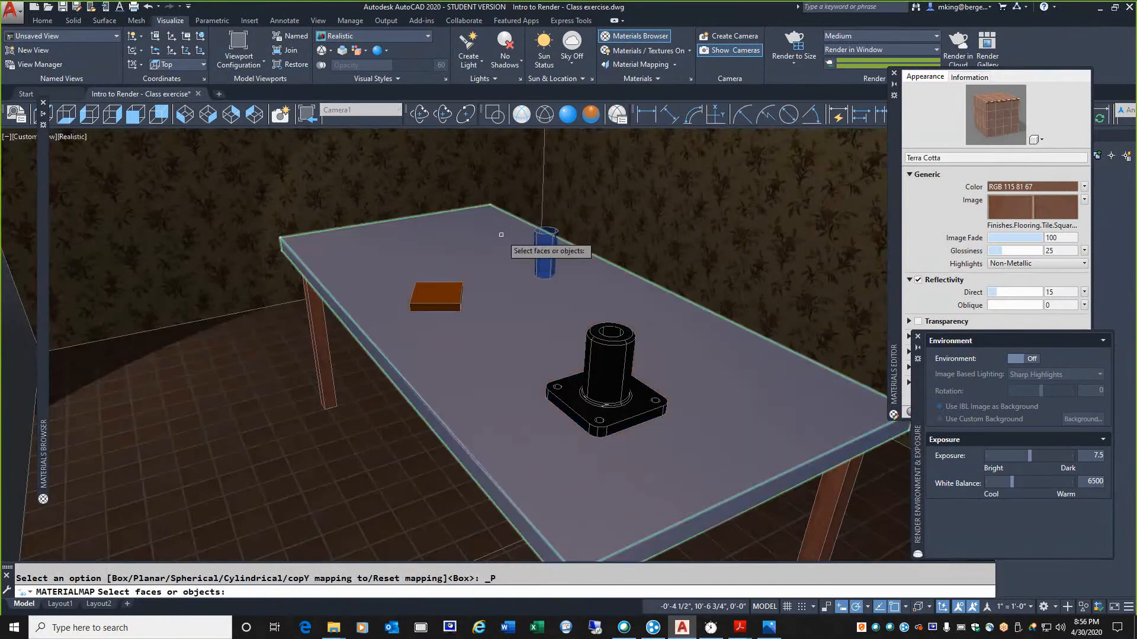
{"action": "left_click", "coordinate": [483, 262]}
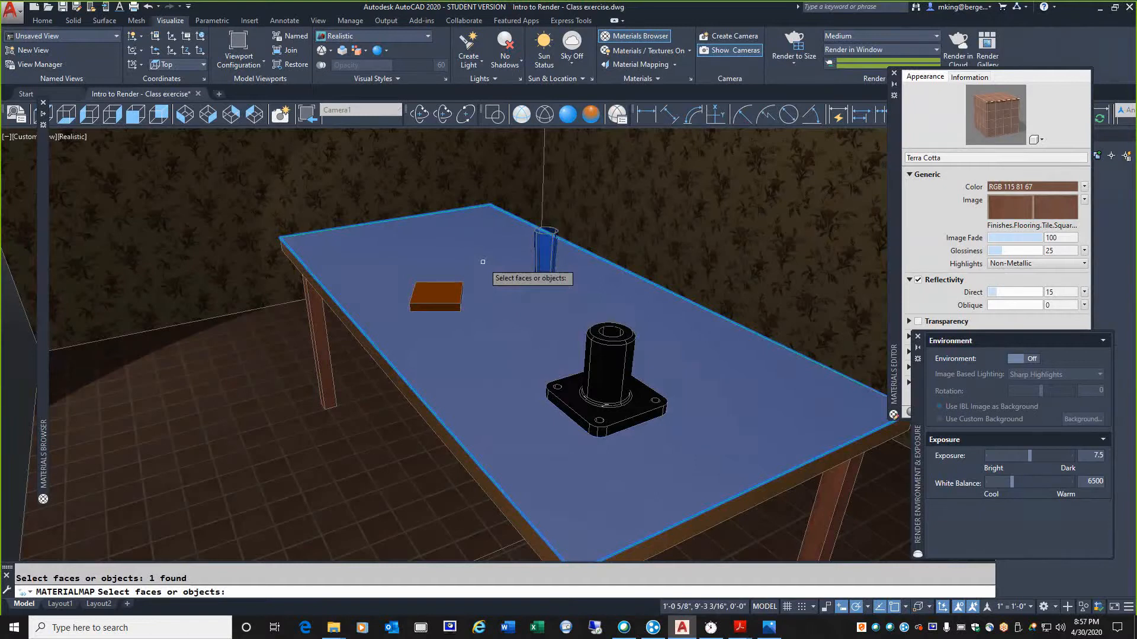
{"action": "key", "text": "Return"}
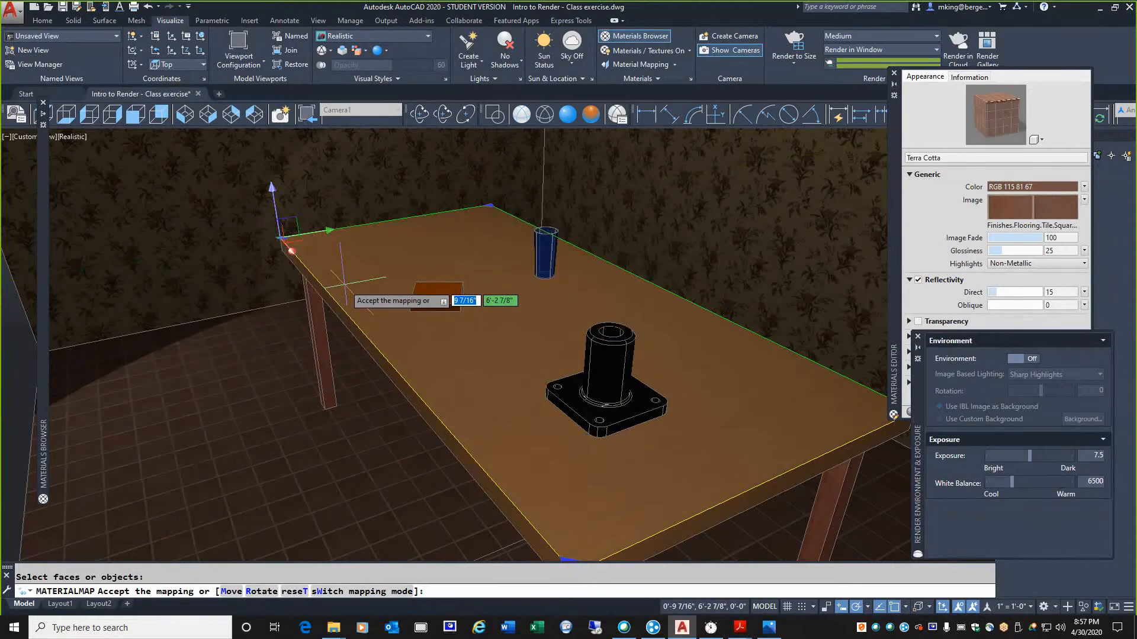
Rotate the tabletop's planar mapping about the vertical axis, using the table's far corner endpoint, and accept it
{"action": "right_click", "coordinate": [390, 264]}
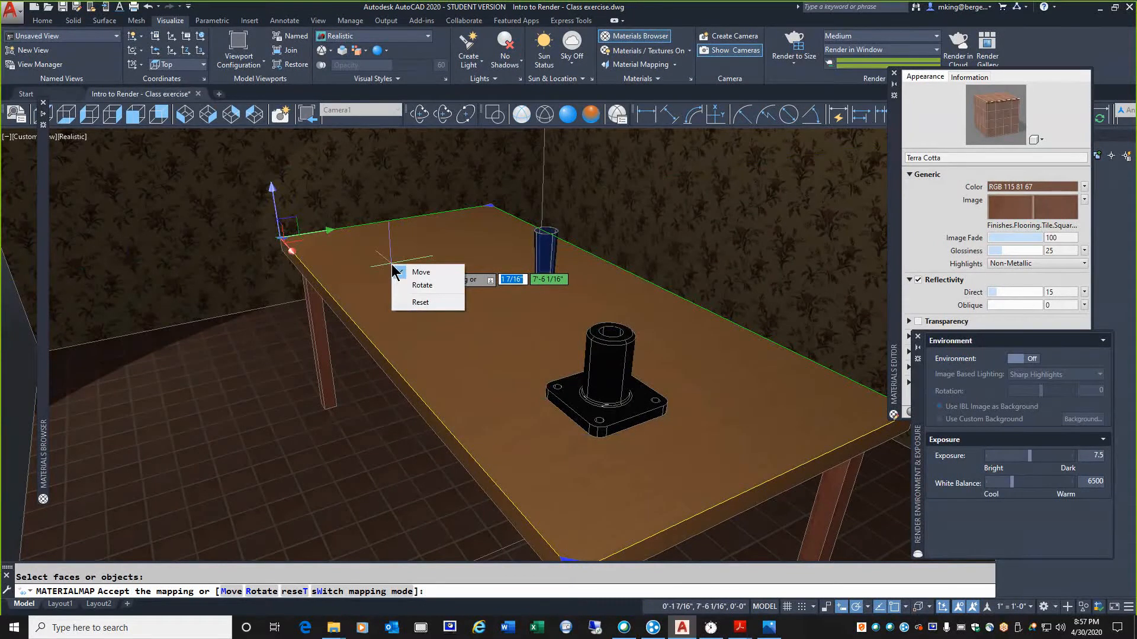
{"action": "left_click", "coordinate": [428, 285]}
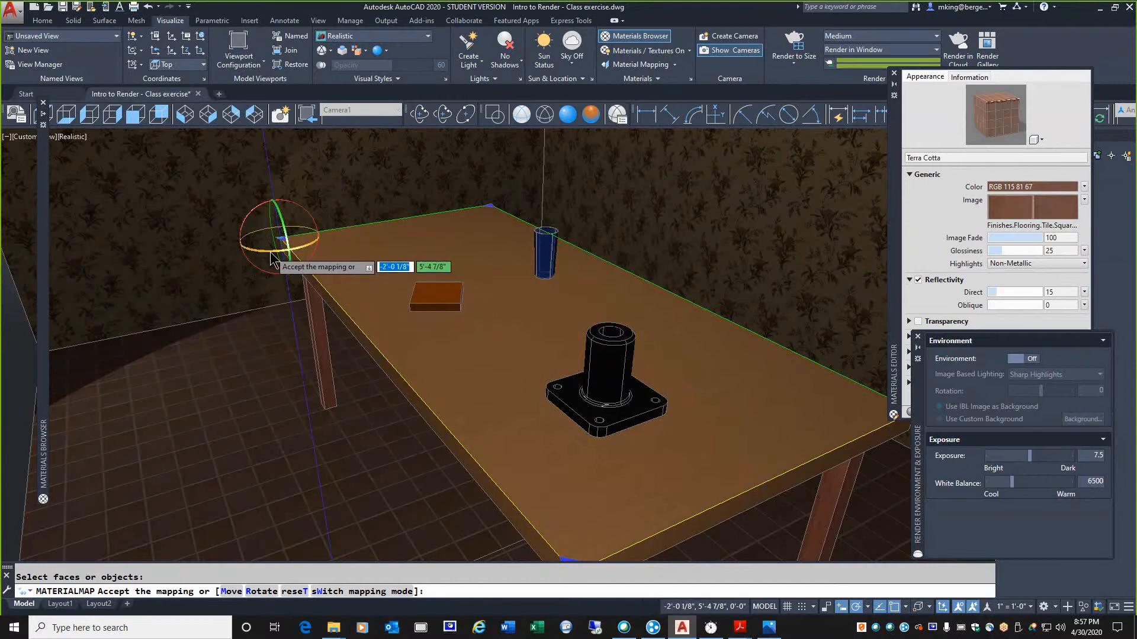
{"action": "left_click_drag", "start_coordinate": [271, 253], "coordinate": [492, 211]}
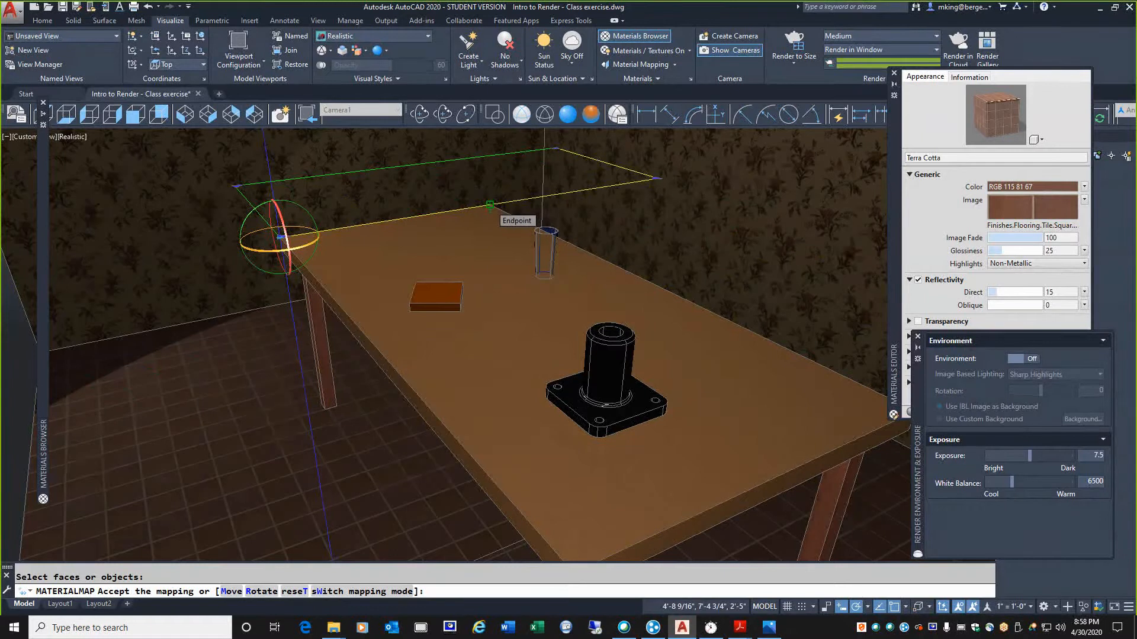
{"action": "left_click", "coordinate": [490, 205]}
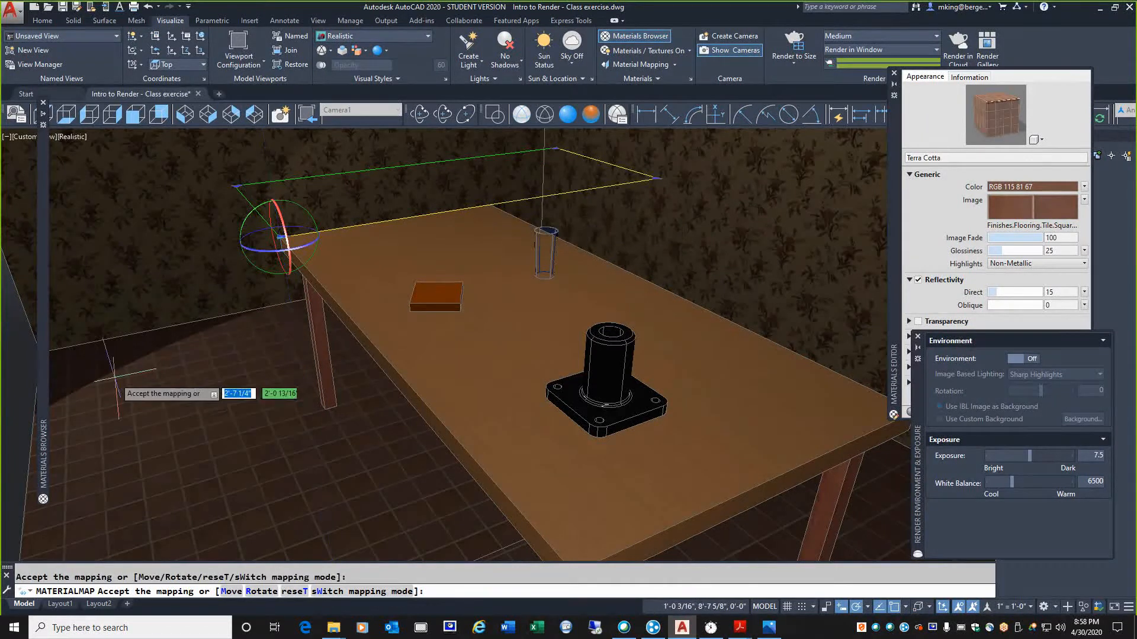
{"action": "key", "text": "Return"}
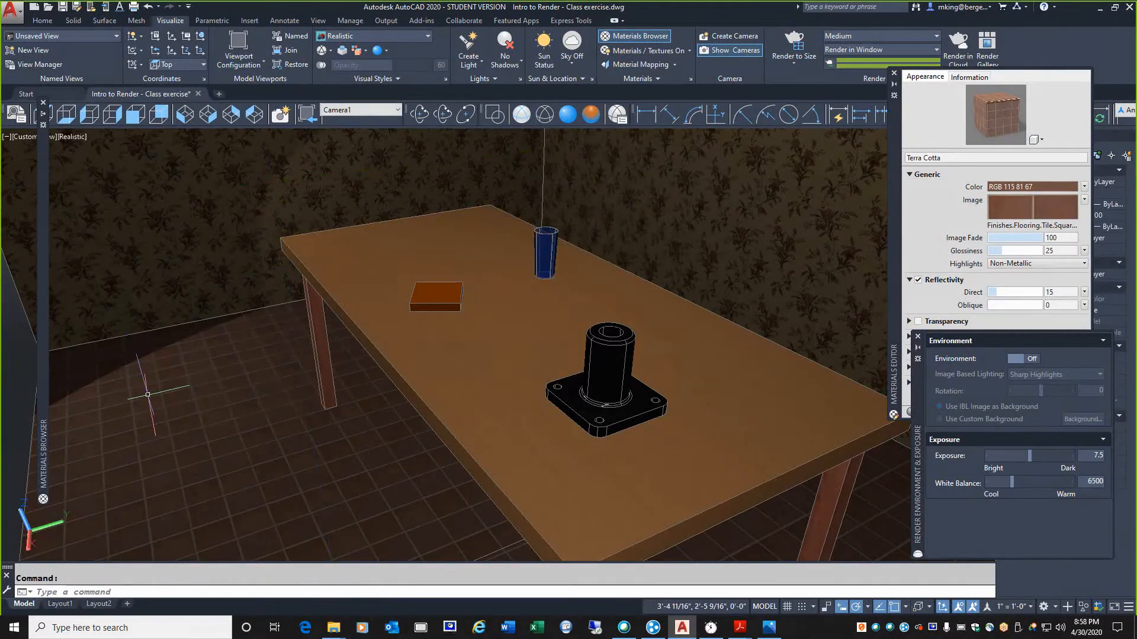
{"action": "left_click_drag", "start_coordinate": [599, 68], "coordinate": [692, 58]}
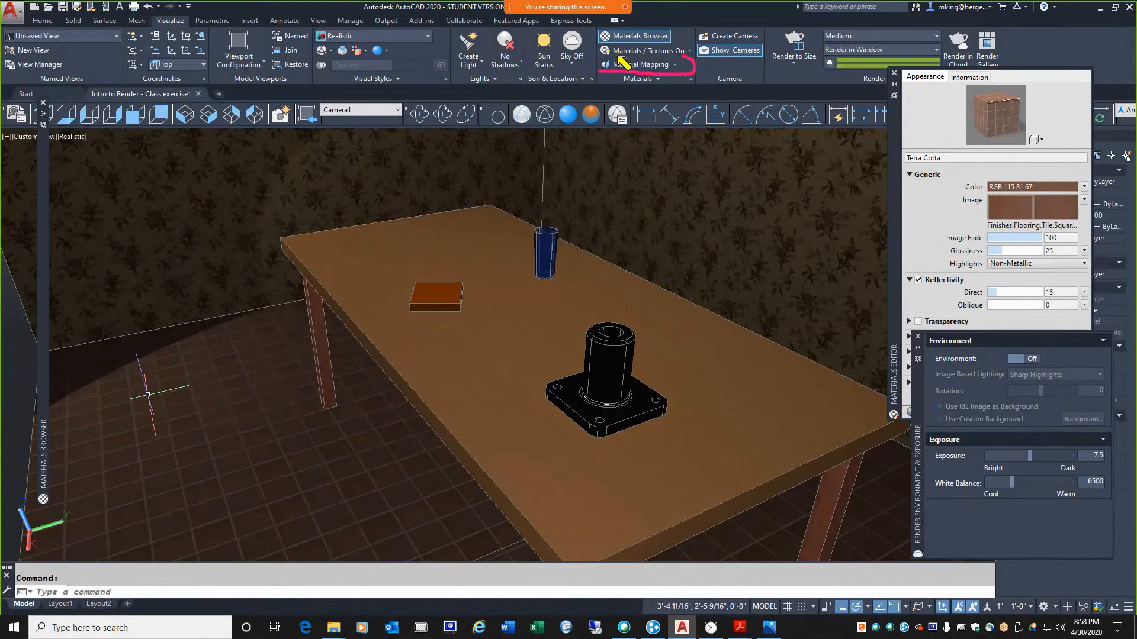
{"action": "left_click_drag", "start_coordinate": [622, 62], "coordinate": [601, 65]}
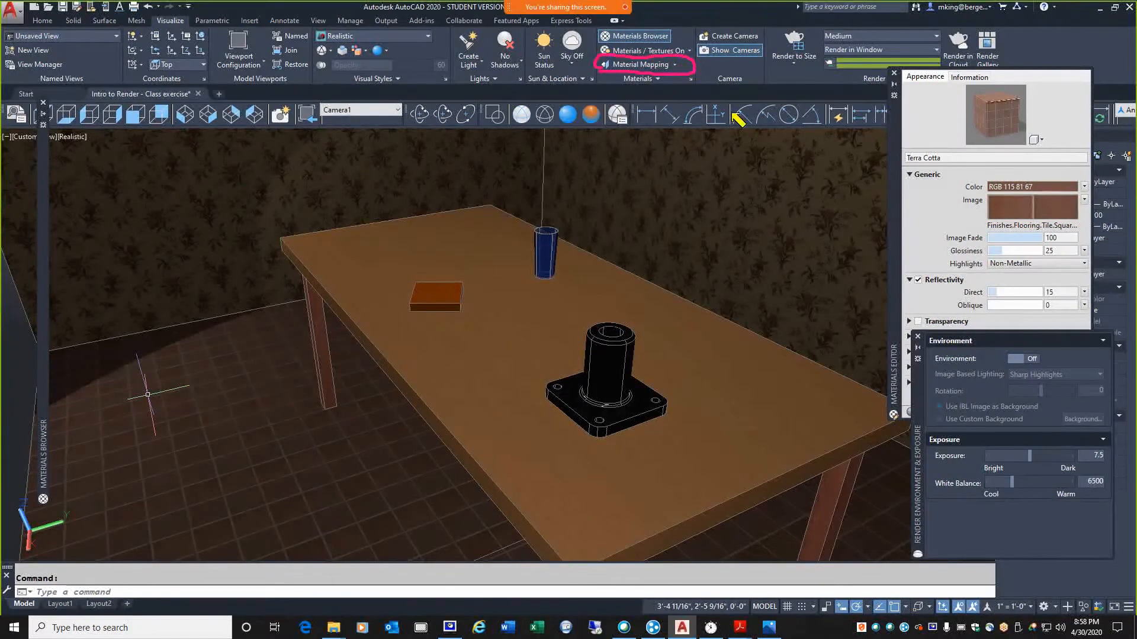
{"action": "left_click", "coordinate": [473, 366]}
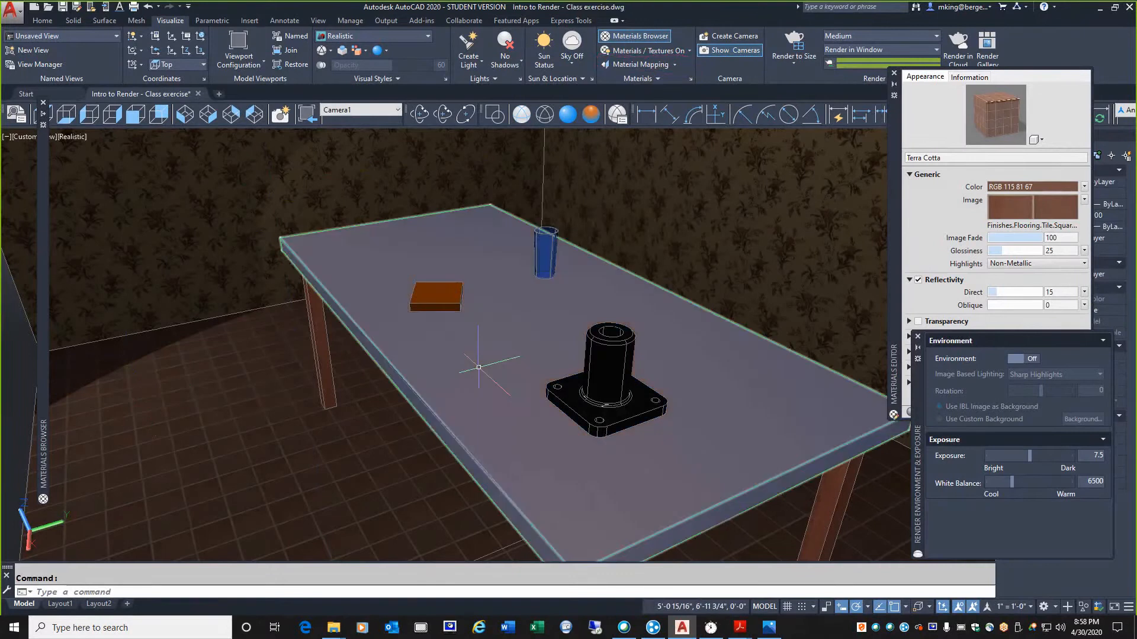
{"action": "key", "text": "Escape"}
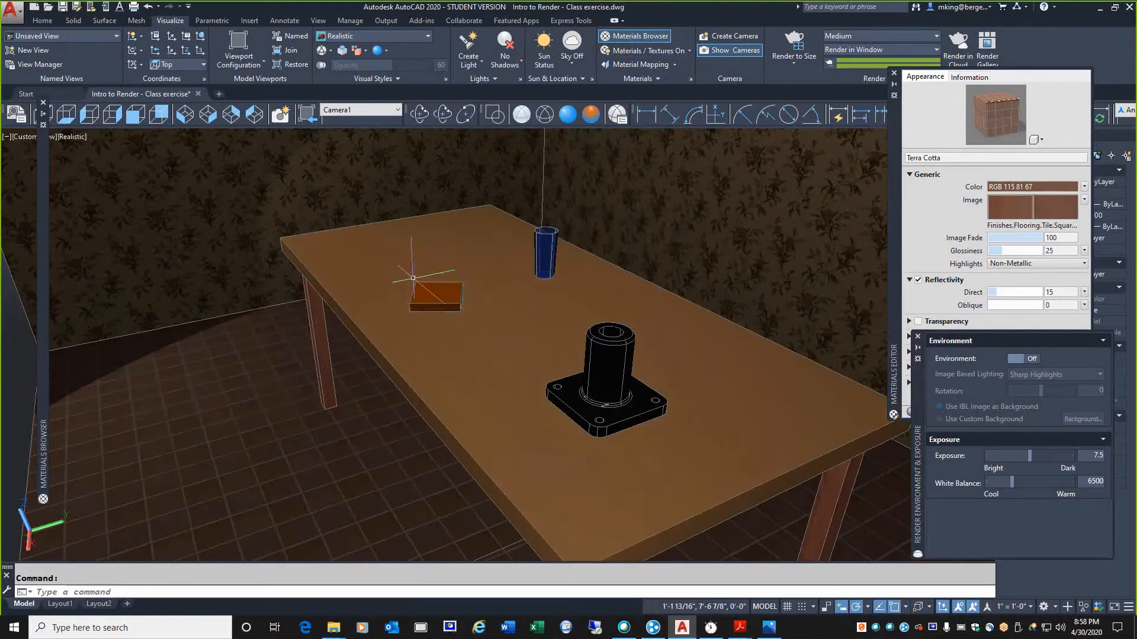
Render a close-up of the small orange box on the table to examine its surface texture, closing the render window when finished
{"action": "scroll", "coordinate": [420, 295], "scroll_direction": "up", "scroll_amount": 2}
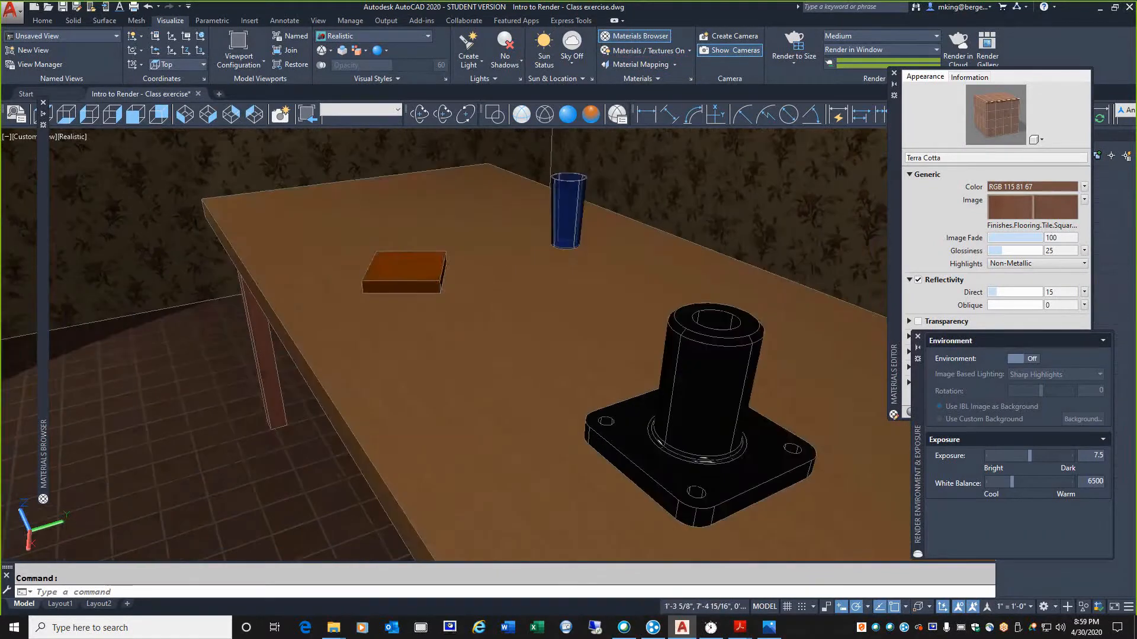
{"action": "middle_click_drag", "start_coordinate": [420, 294], "coordinate": [490, 376]}
{"action": "scroll", "coordinate": [482, 331], "scroll_direction": "up", "scroll_amount": 4}
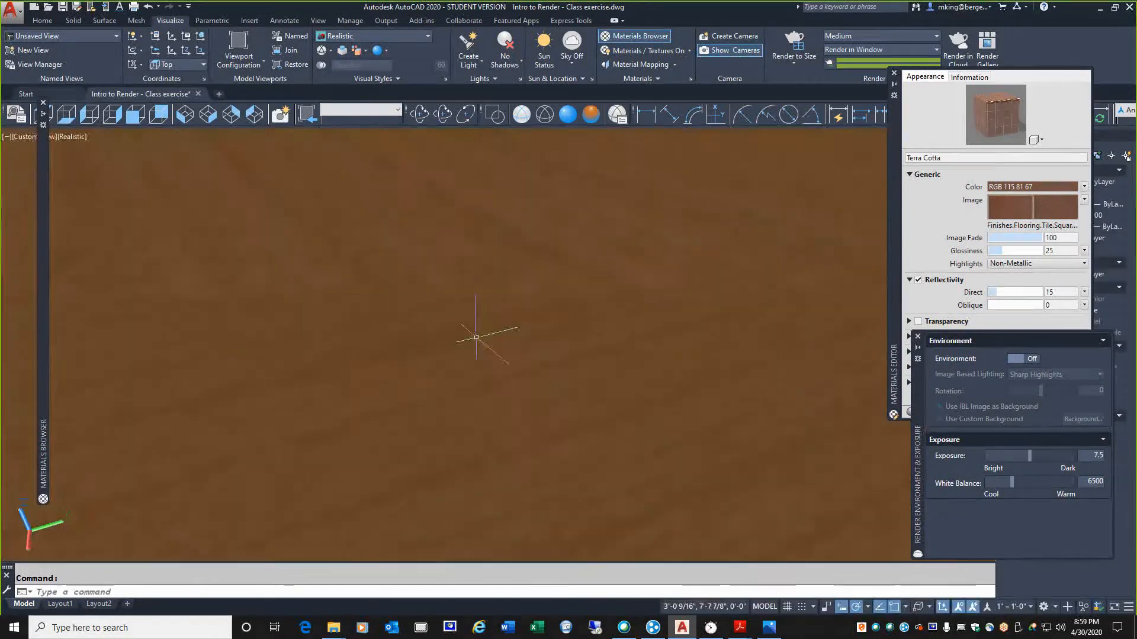
{"action": "scroll", "coordinate": [477, 331], "scroll_direction": "down", "scroll_amount": 2}
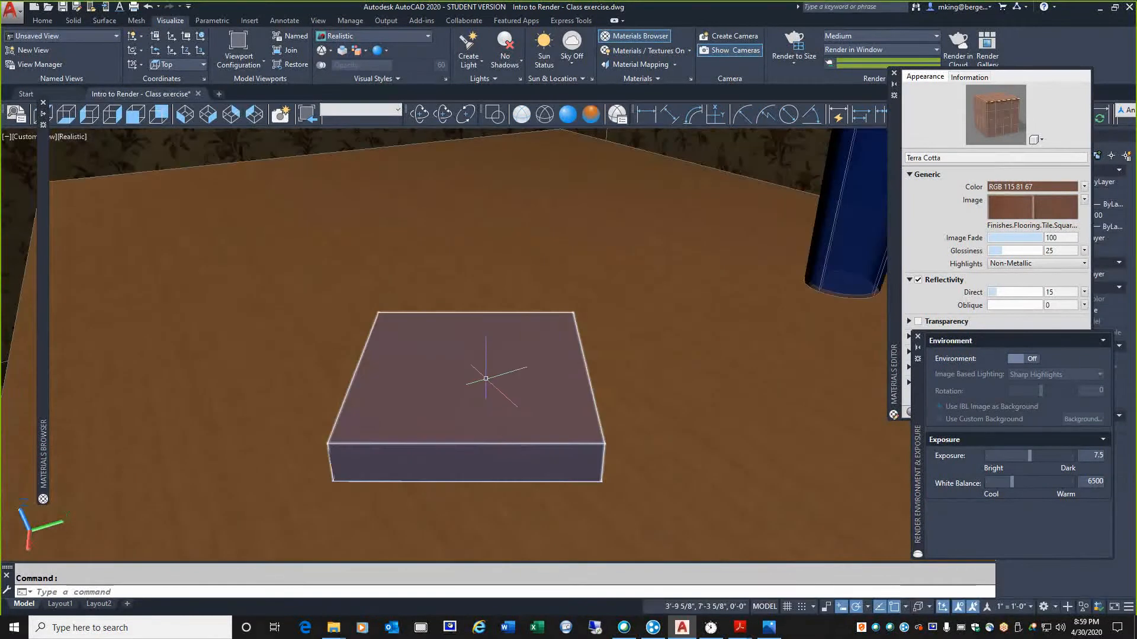
{"action": "scroll", "coordinate": [451, 408], "scroll_direction": "up", "scroll_amount": 3}
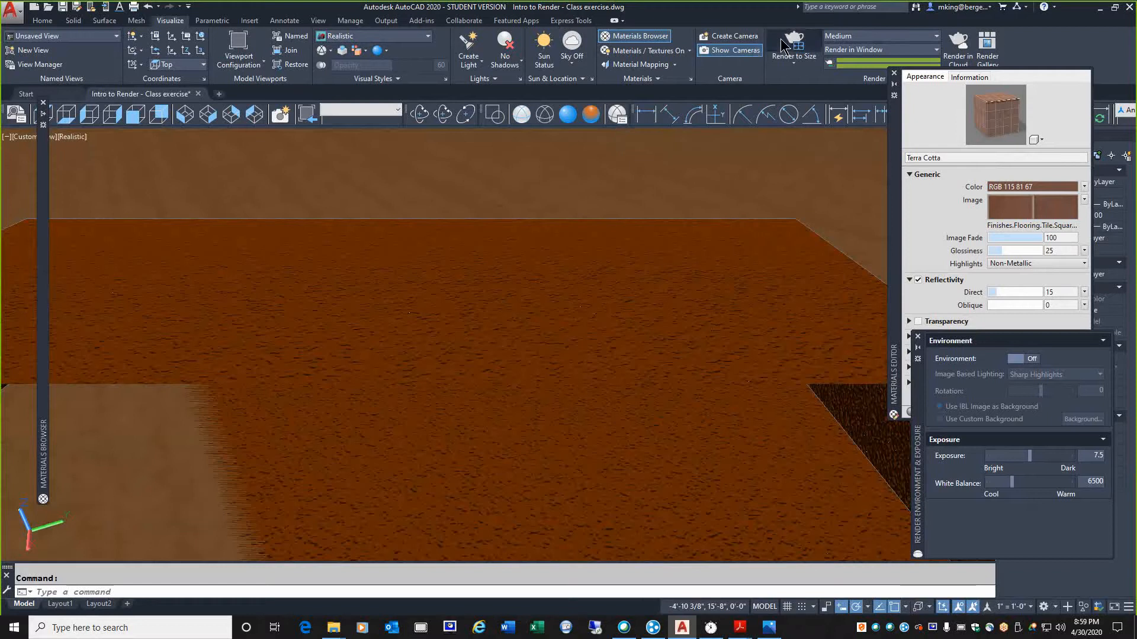
{"action": "left_click", "coordinate": [782, 46]}
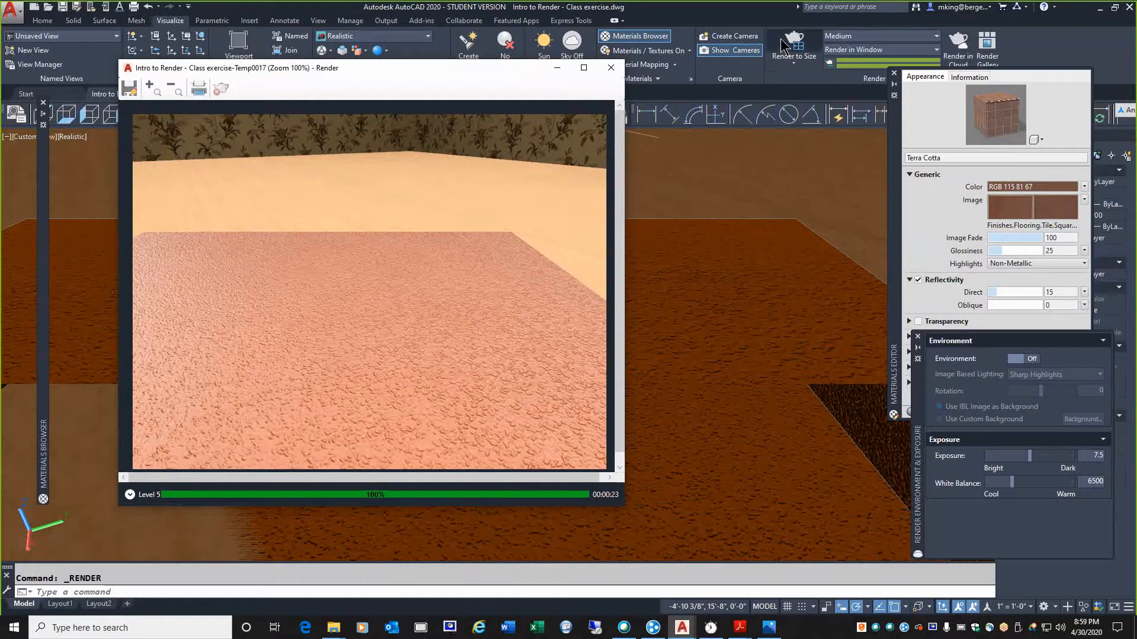
{"action": "left_click", "coordinate": [614, 70]}
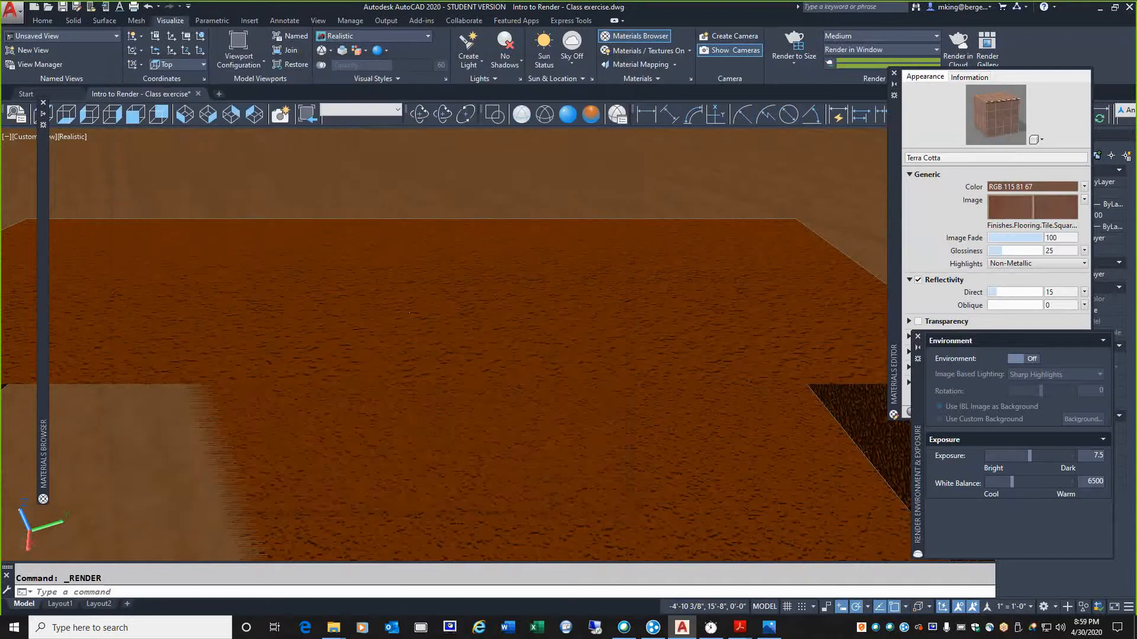
Examine the finish bump settings of the Coarse Textured - Light Orange material, closing the material editor when finished
{"action": "mouse_move", "coordinate": [40, 201]}
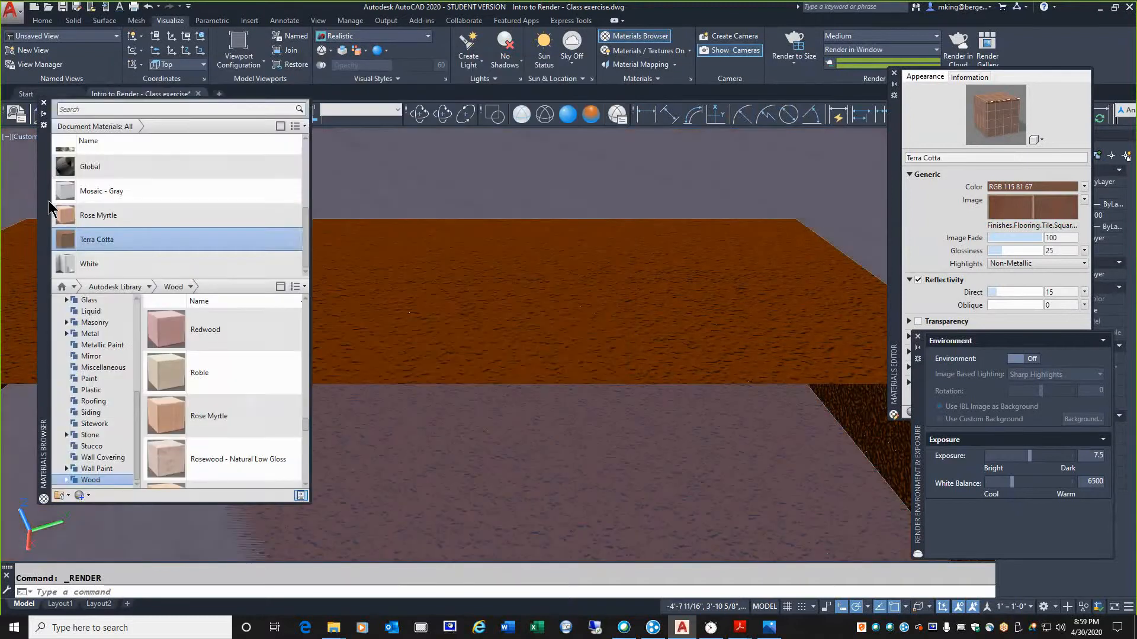
{"action": "left_click_drag", "start_coordinate": [306, 241], "coordinate": [298, 196]}
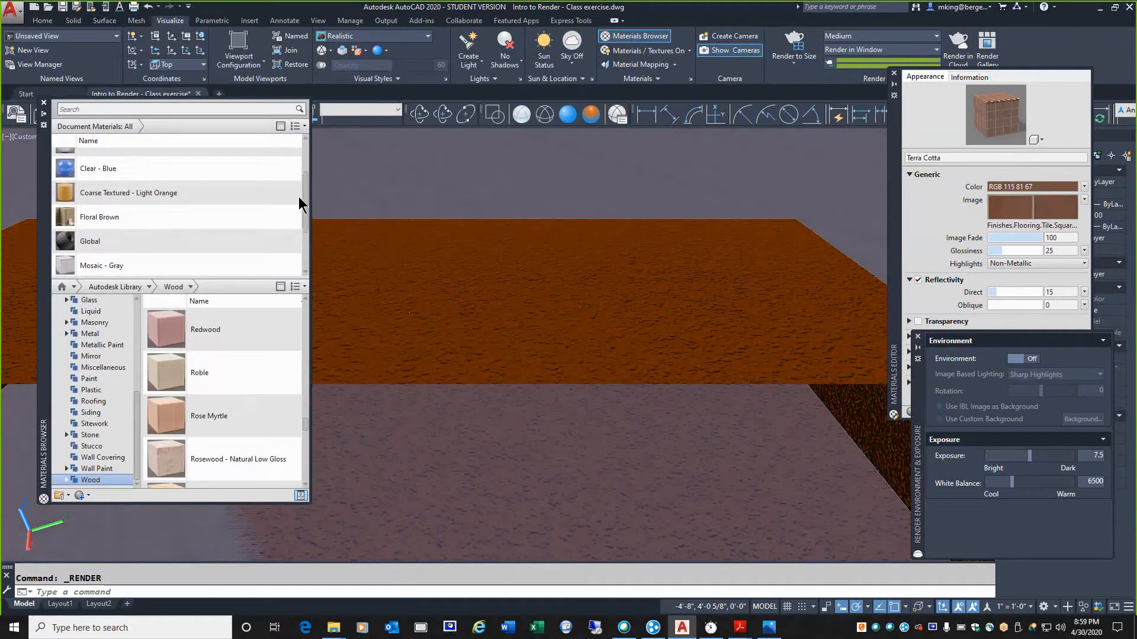
{"action": "left_click", "coordinate": [64, 200]}
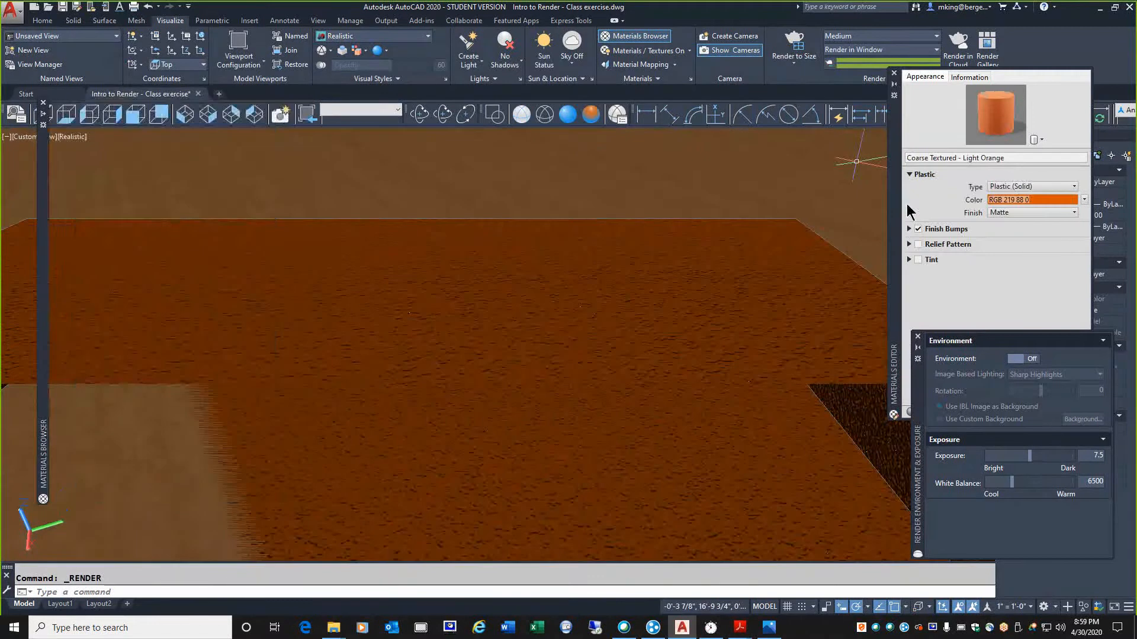
{"action": "left_click_drag", "start_coordinate": [898, 217], "coordinate": [721, 257]}
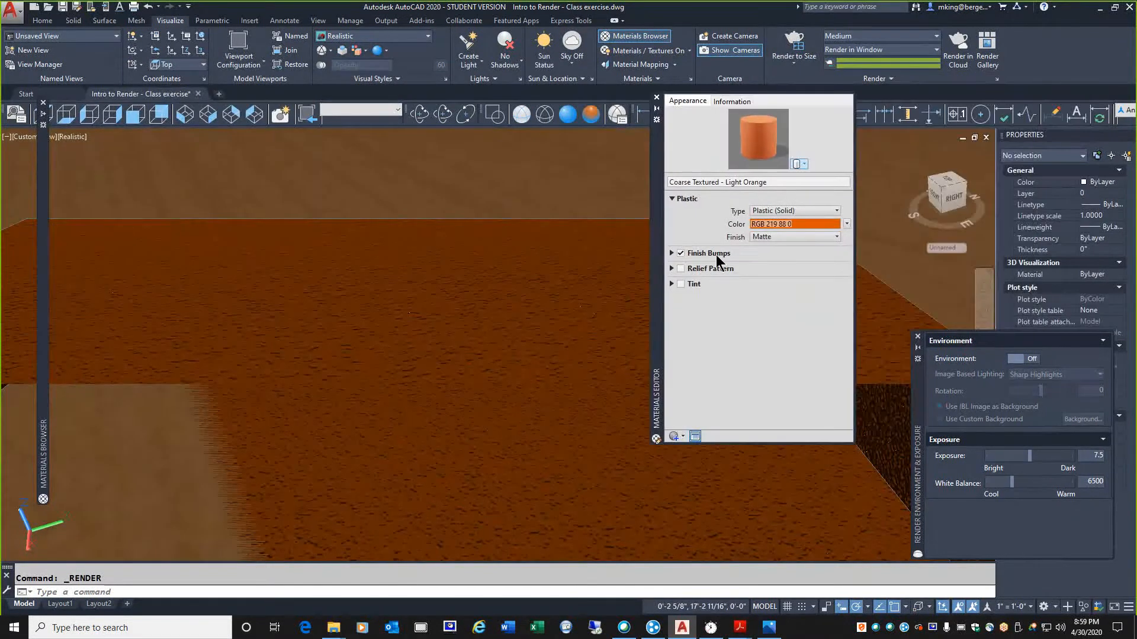
{"action": "left_click", "coordinate": [672, 253]}
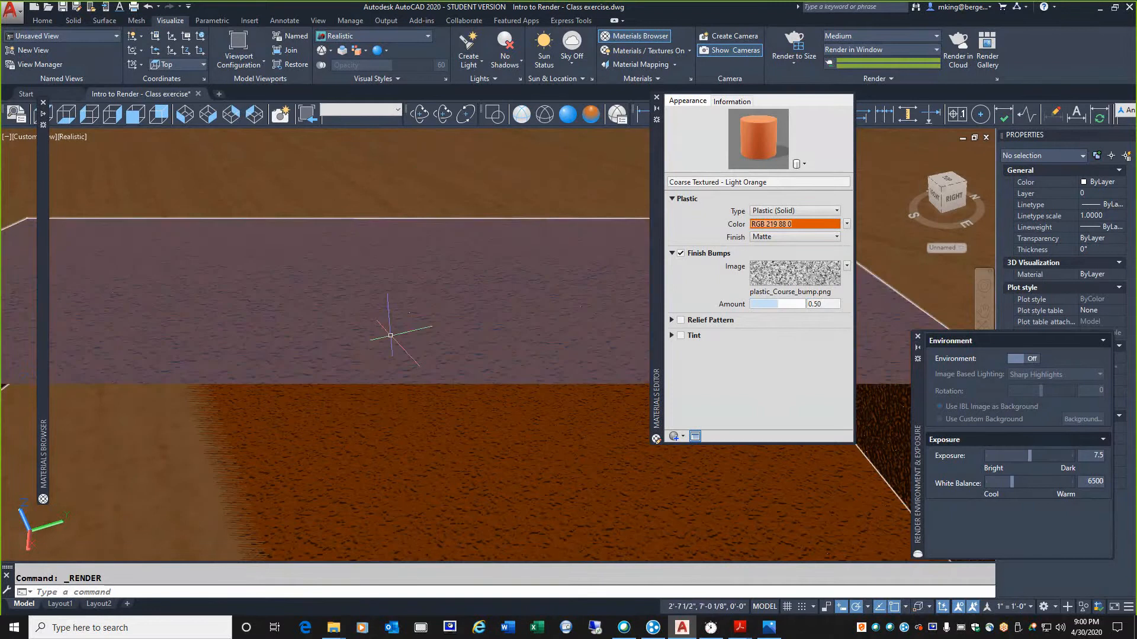
{"action": "left_click", "coordinate": [657, 97]}
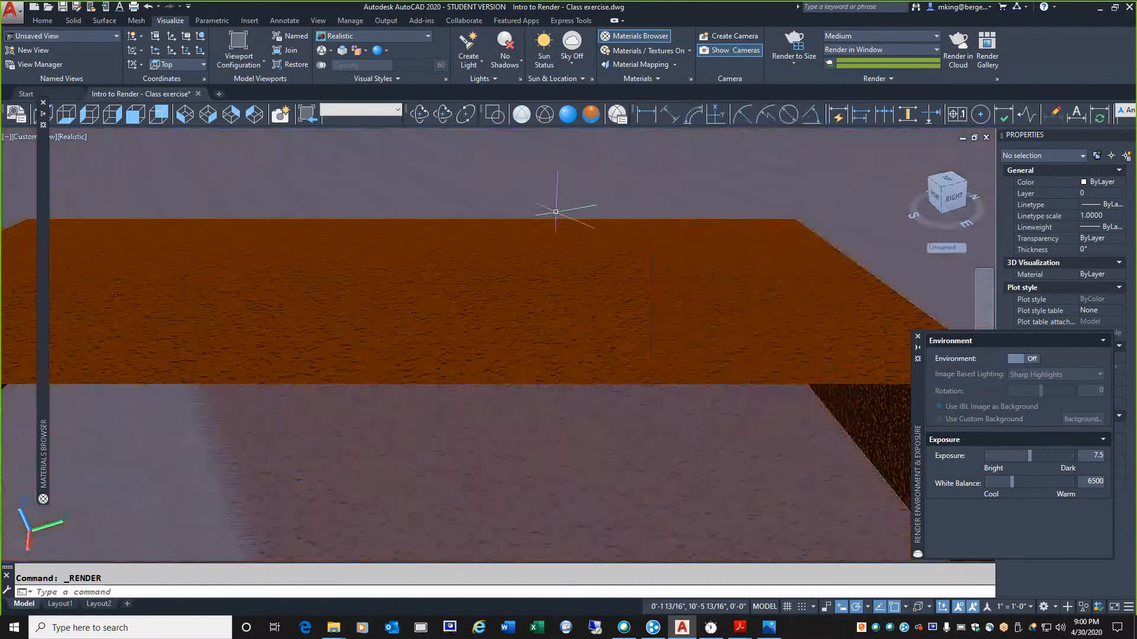
Orbit around the whole table to a low viewpoint to examine its legs, the walls and the open side of the room
{"action": "scroll", "coordinate": [503, 237], "scroll_direction": "down", "scroll_amount": 6}
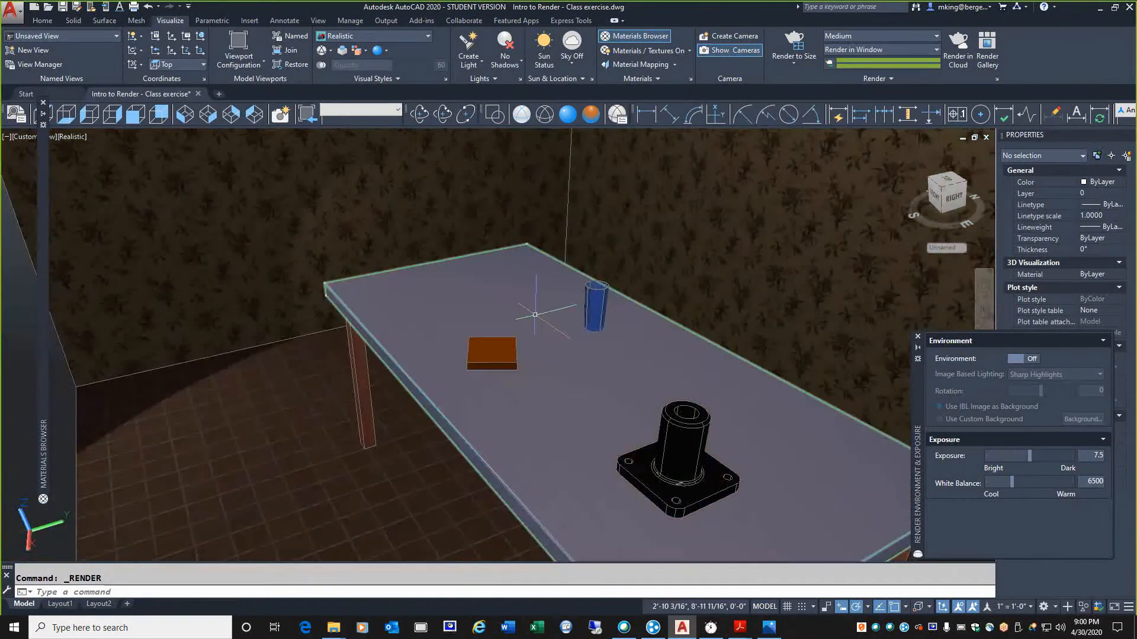
{"action": "middle_click_drag", "start_coordinate": [471, 380], "coordinate": [456, 328]}
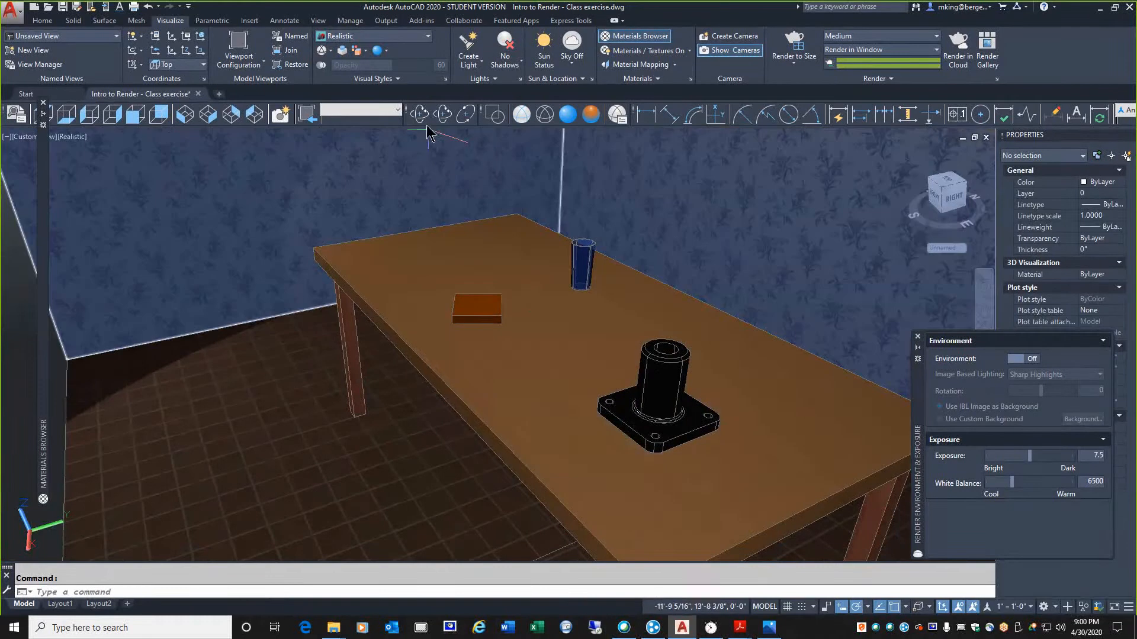
{"action": "left_click", "coordinate": [424, 118]}
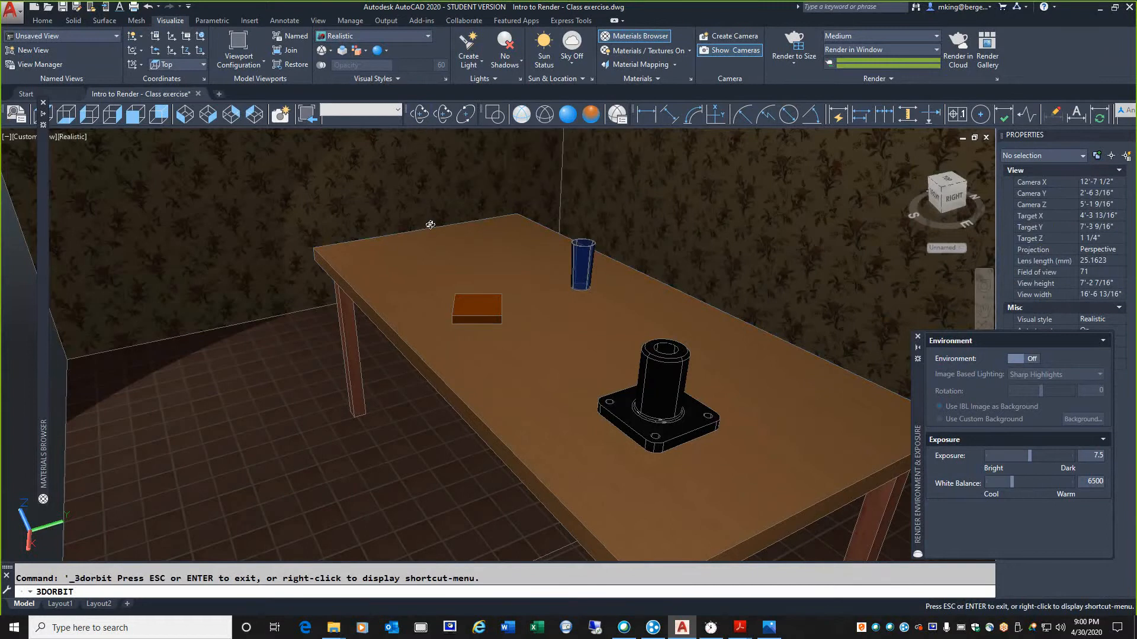
{"action": "left_click_drag", "start_coordinate": [383, 479], "coordinate": [248, 459]}
{"action": "left_click_drag", "start_coordinate": [248, 459], "coordinate": [258, 457]}
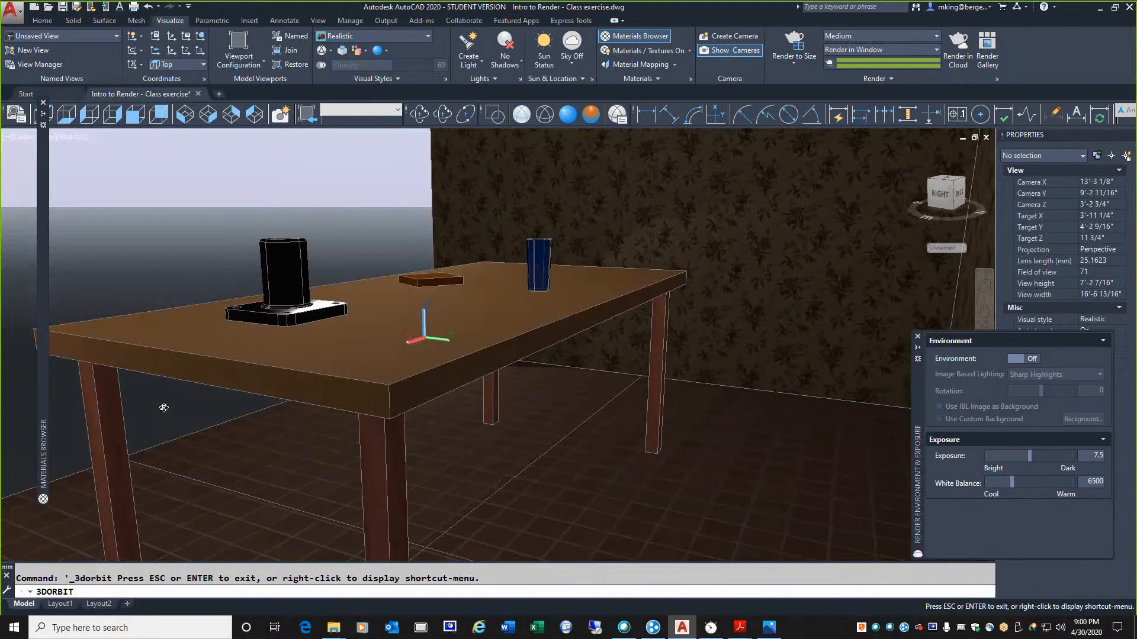
{"action": "left_click_drag", "start_coordinate": [94, 371], "coordinate": [199, 369]}
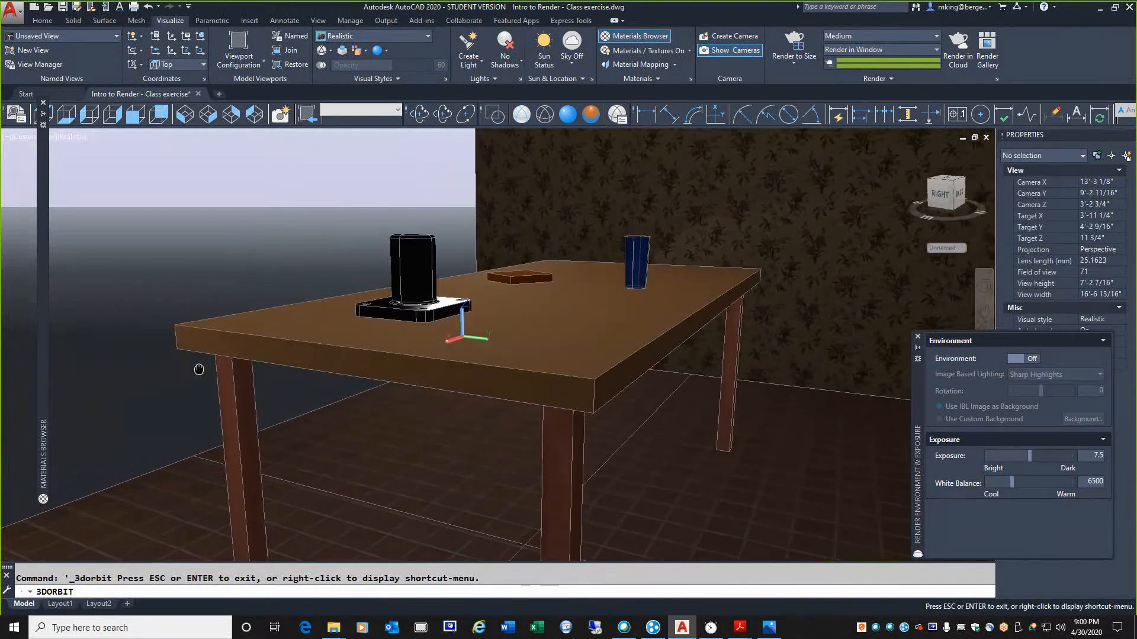
{"action": "right_click", "coordinate": [148, 207]}
{"action": "left_click", "coordinate": [153, 213]}
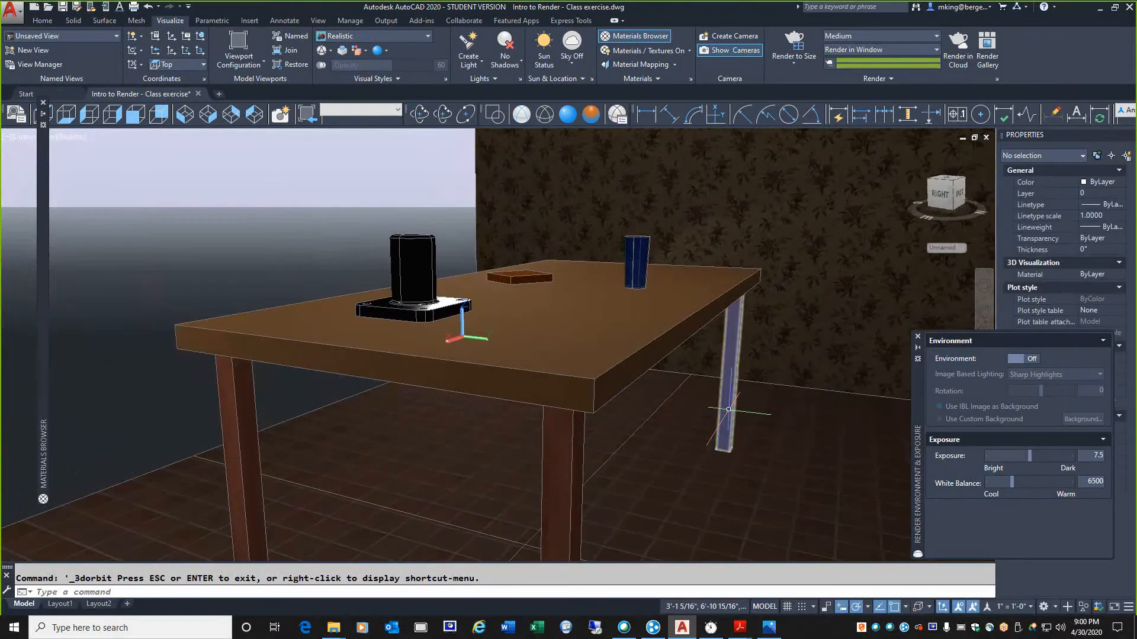
{"action": "mouse_move", "coordinate": [728, 409]}
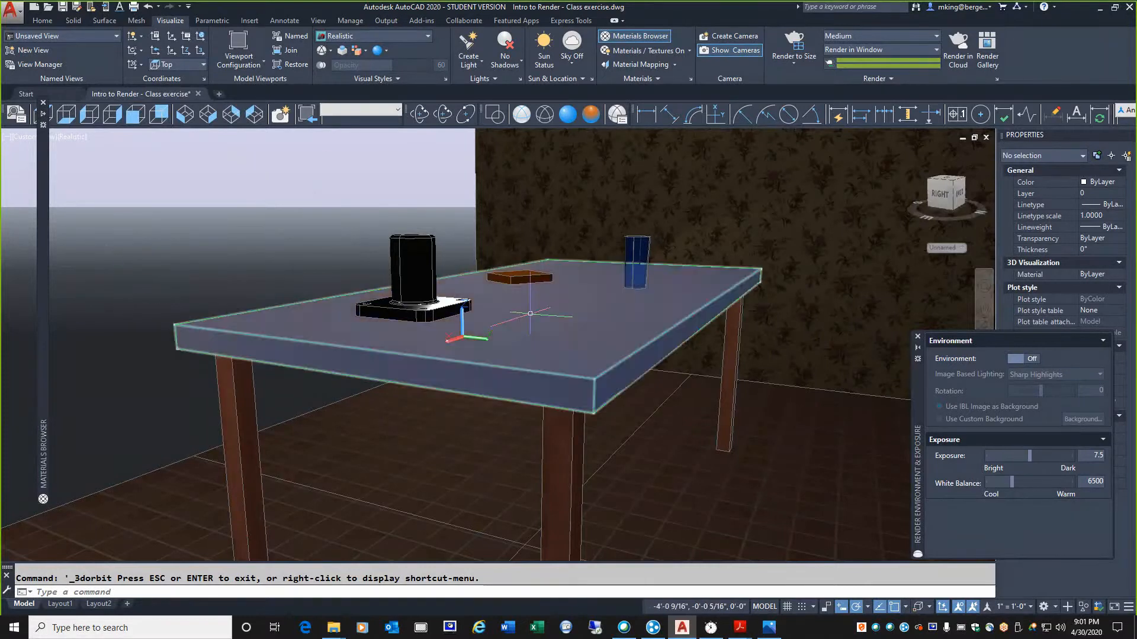
Restore the Camera1 view and hide the Floral Brown wall object
{"action": "left_click", "coordinate": [340, 111]}
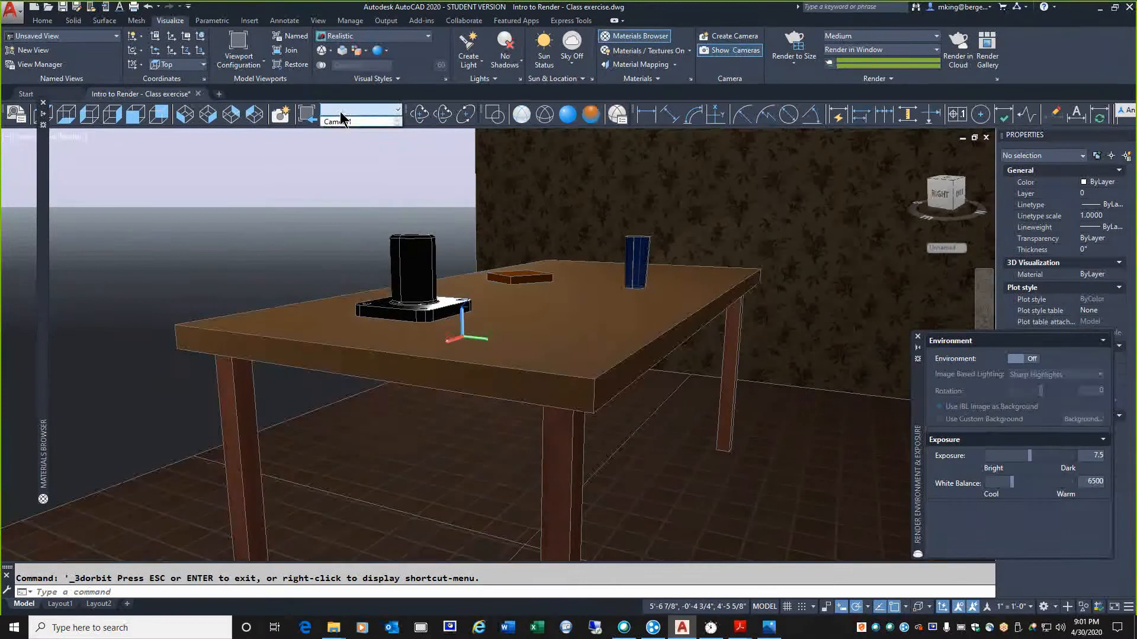
{"action": "left_click", "coordinate": [341, 119]}
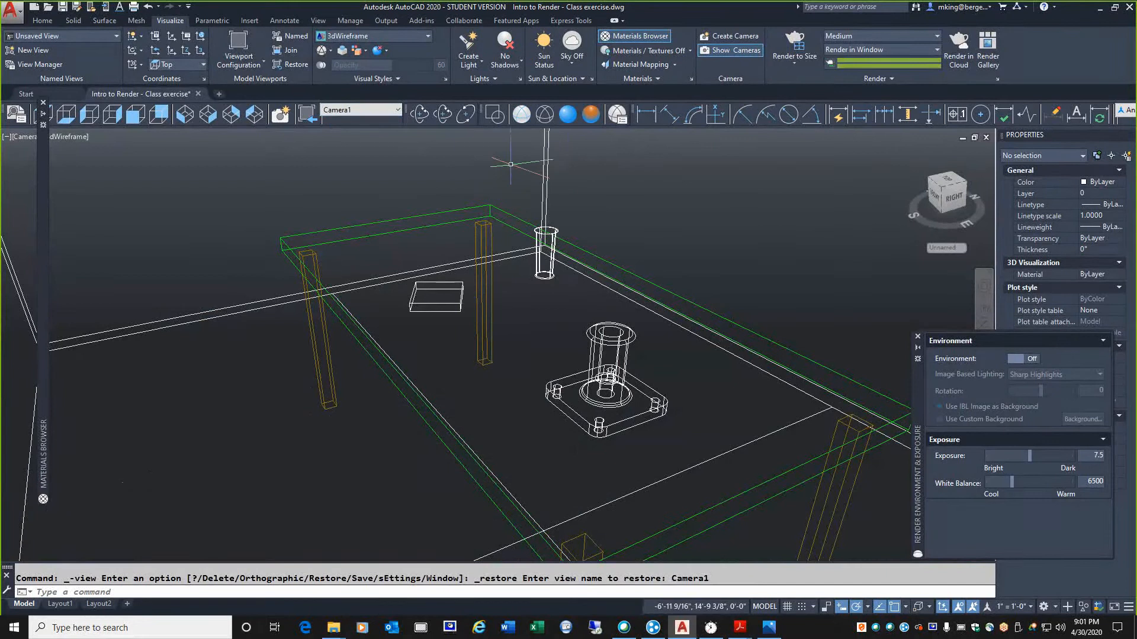
{"action": "left_click", "coordinate": [546, 164]}
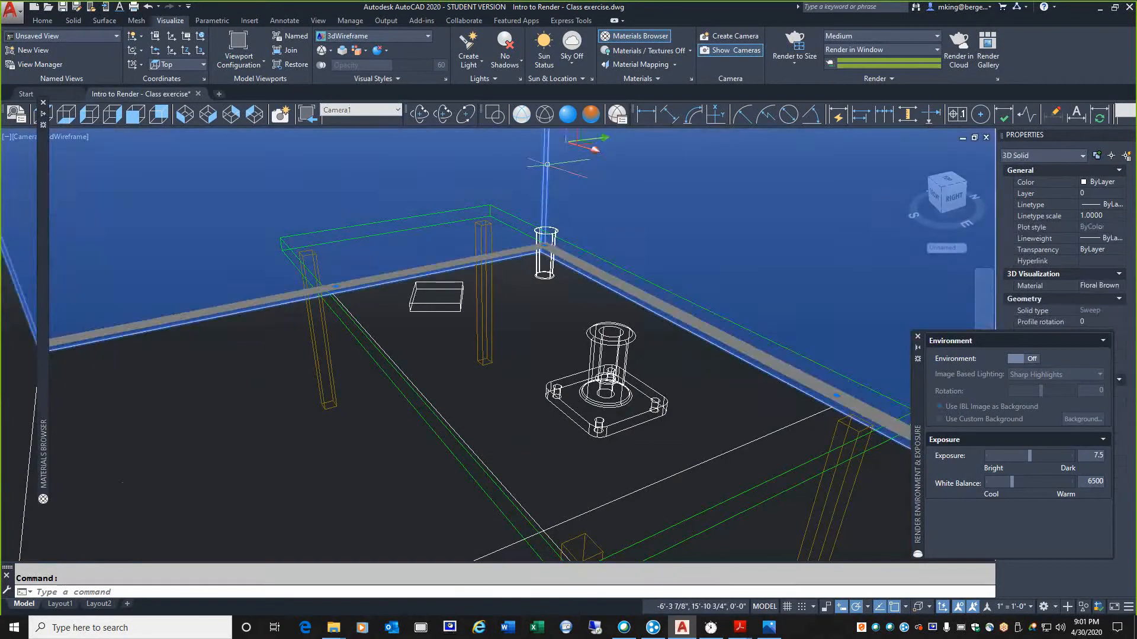
{"action": "right_click", "coordinate": [548, 167]}
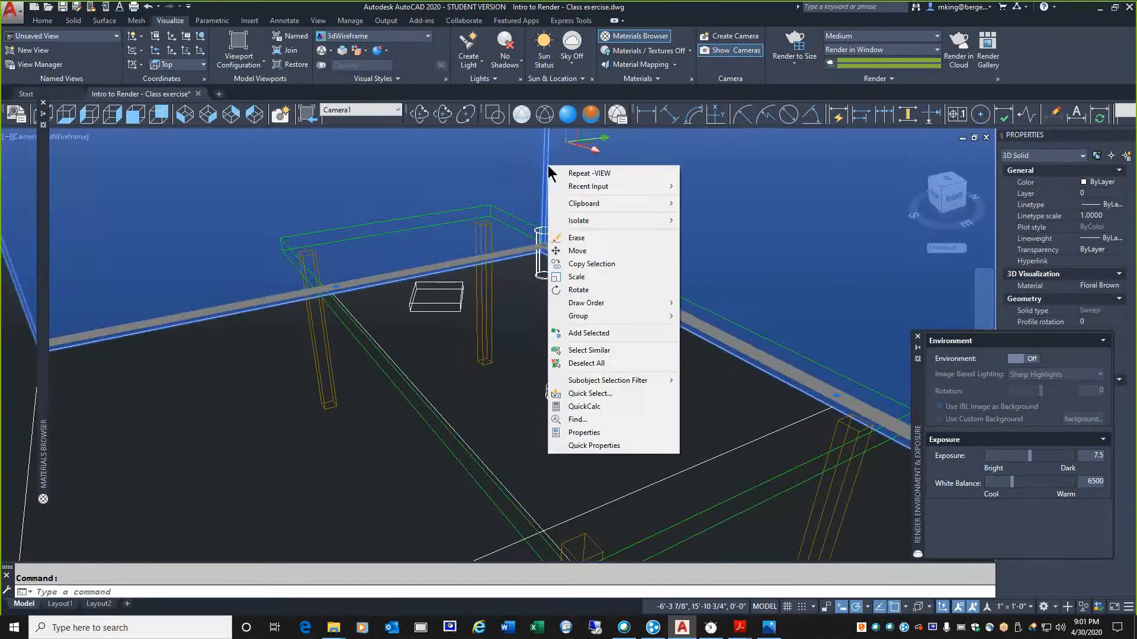
{"action": "mouse_move", "coordinate": [588, 226]}
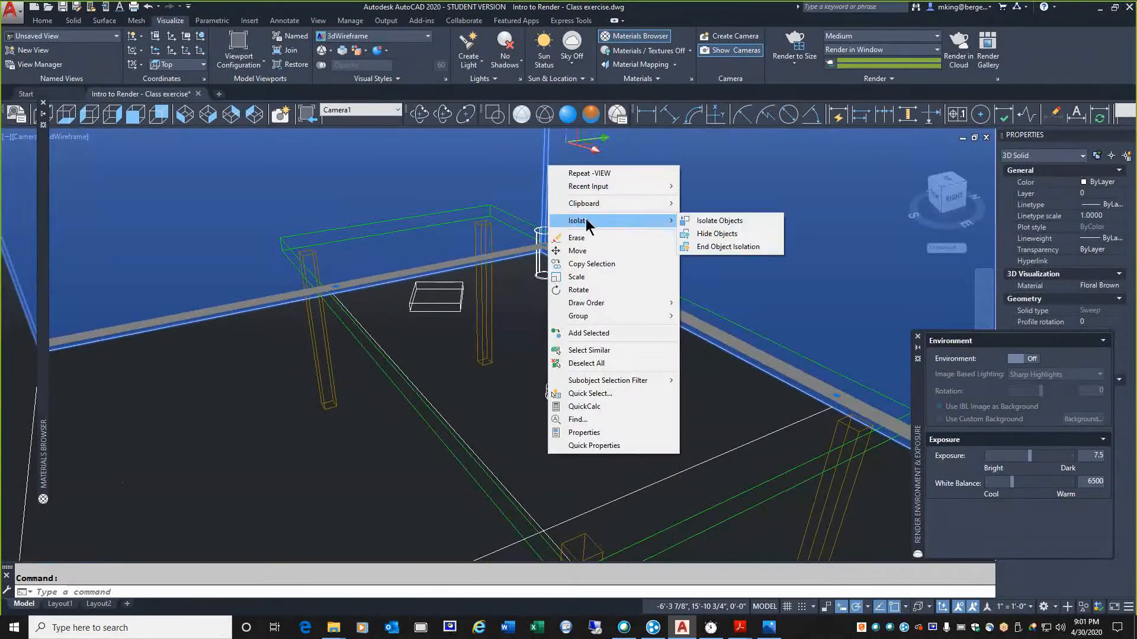
{"action": "left_click", "coordinate": [720, 239]}
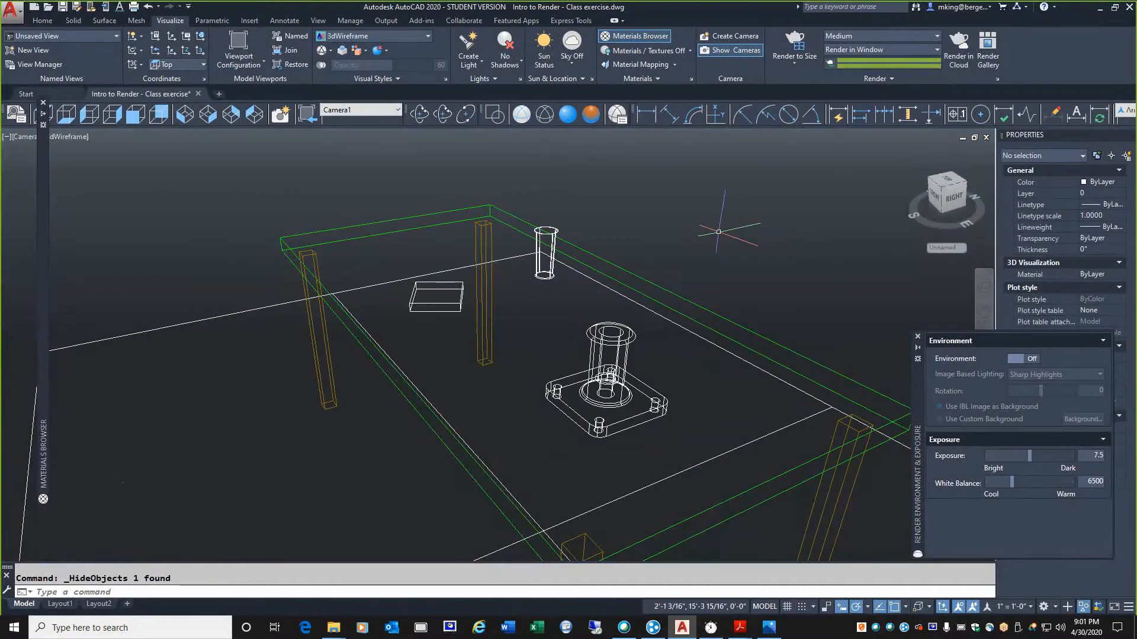
Orbit to a lower view of the table and render the scene without walls, closing the render window when finished
{"action": "left_click", "coordinate": [419, 114]}
{"action": "left_click_drag", "start_coordinate": [540, 341], "coordinate": [550, 318]}
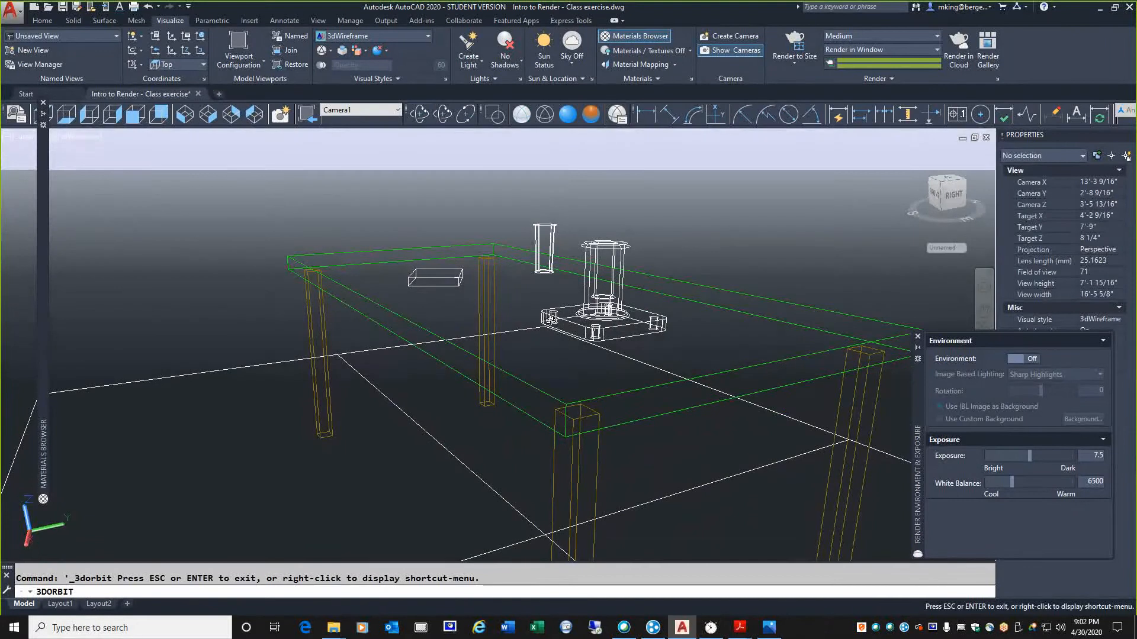
{"action": "right_click", "coordinate": [423, 225]}
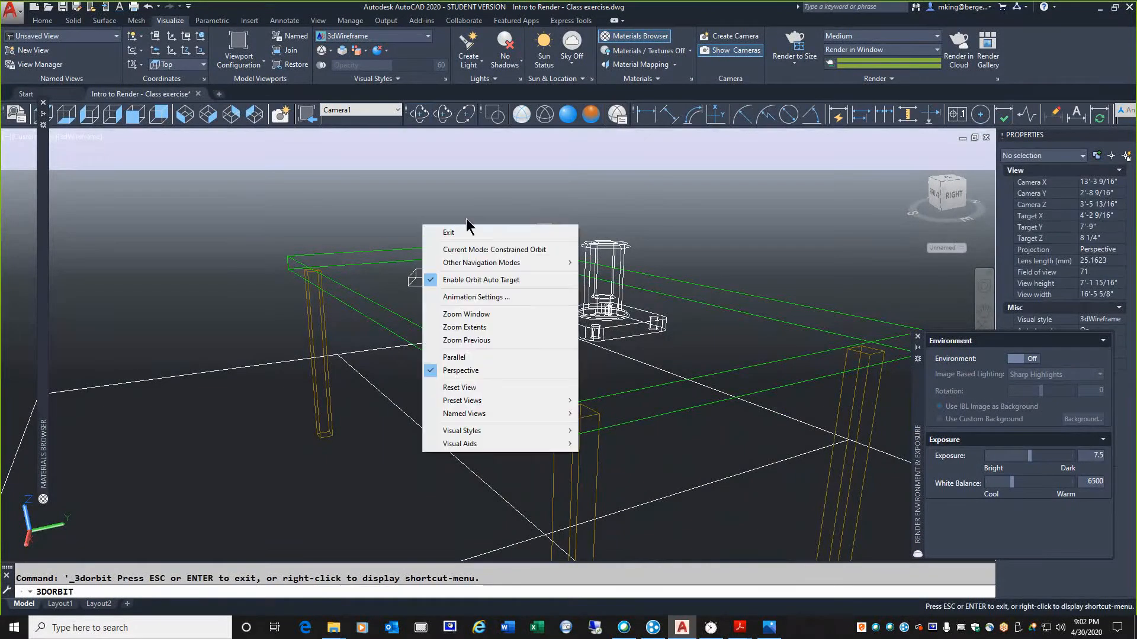
{"action": "left_click", "coordinate": [469, 234]}
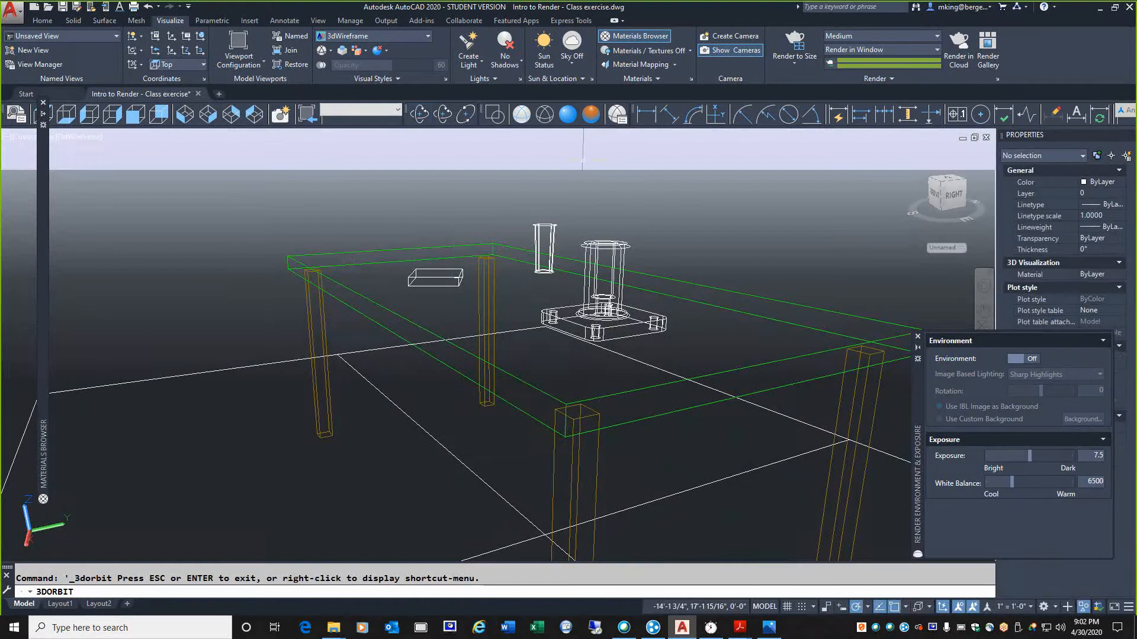
{"action": "left_click", "coordinate": [782, 48]}
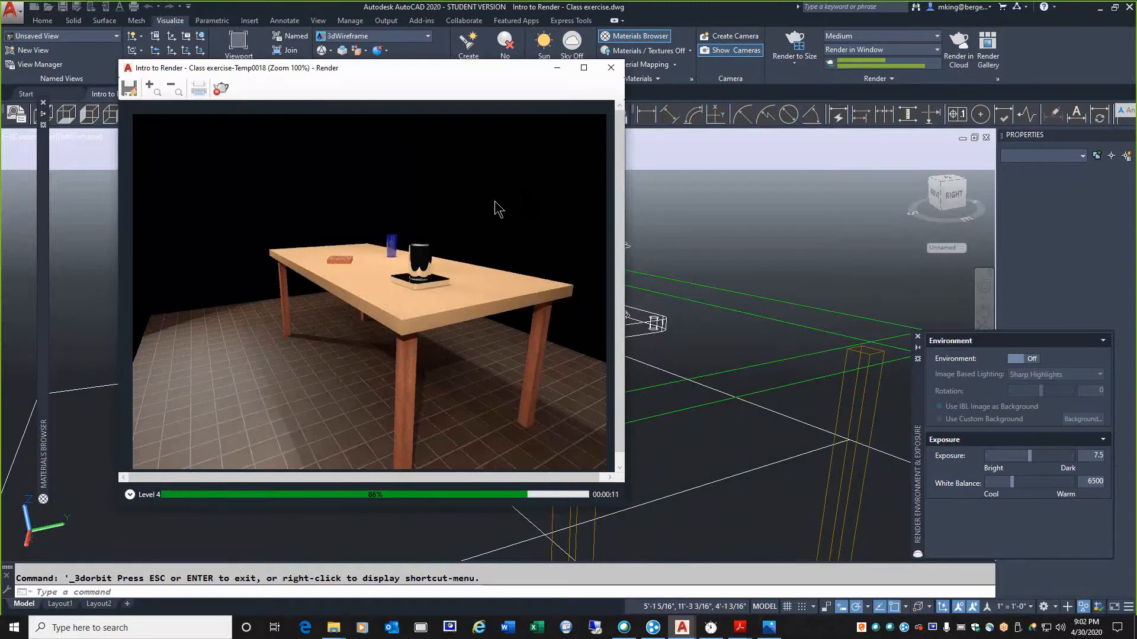
{"action": "left_click", "coordinate": [610, 67]}
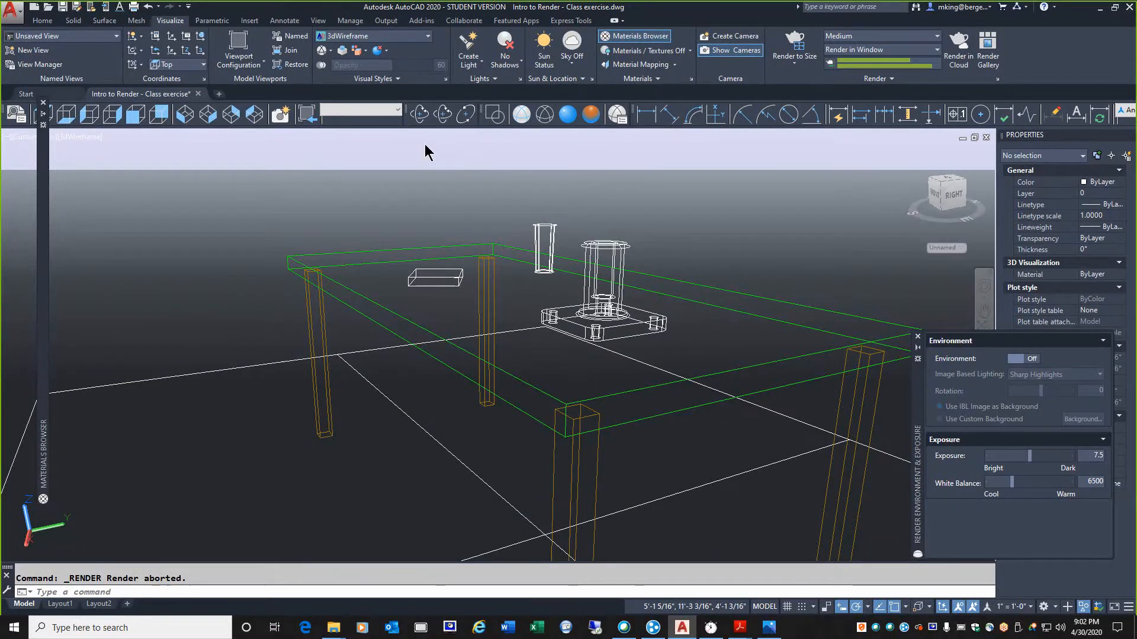
Choose a gradient background for the Camera1 model view in the View Manager and move the background settings dialog slightly aside
{"action": "mouse_move", "coordinate": [44, 159]}
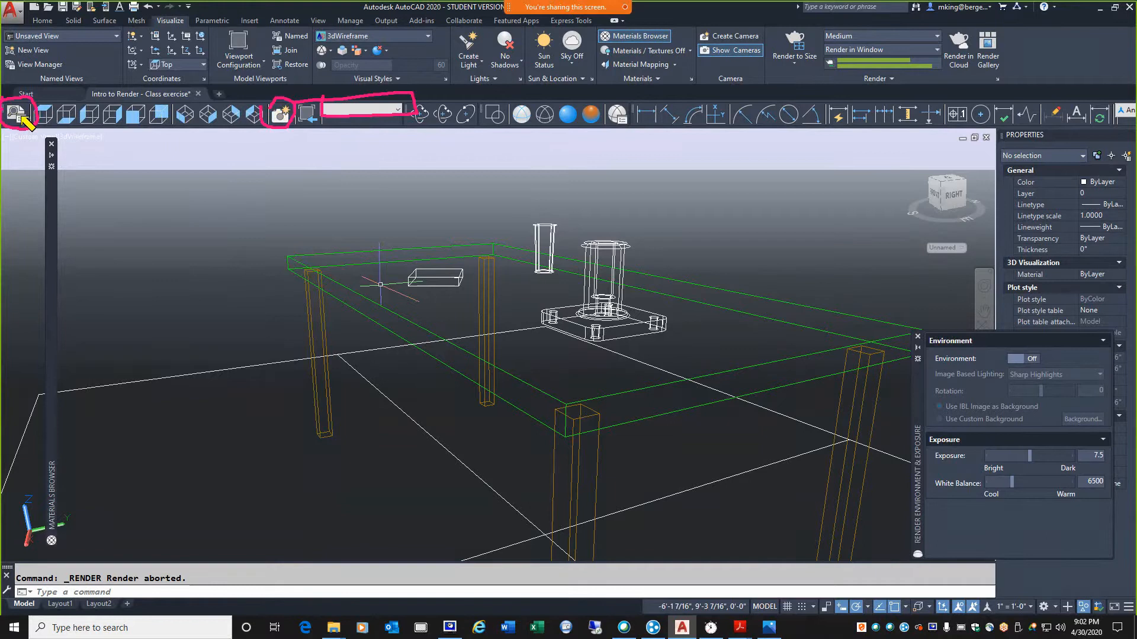
{"action": "left_click", "coordinate": [16, 114]}
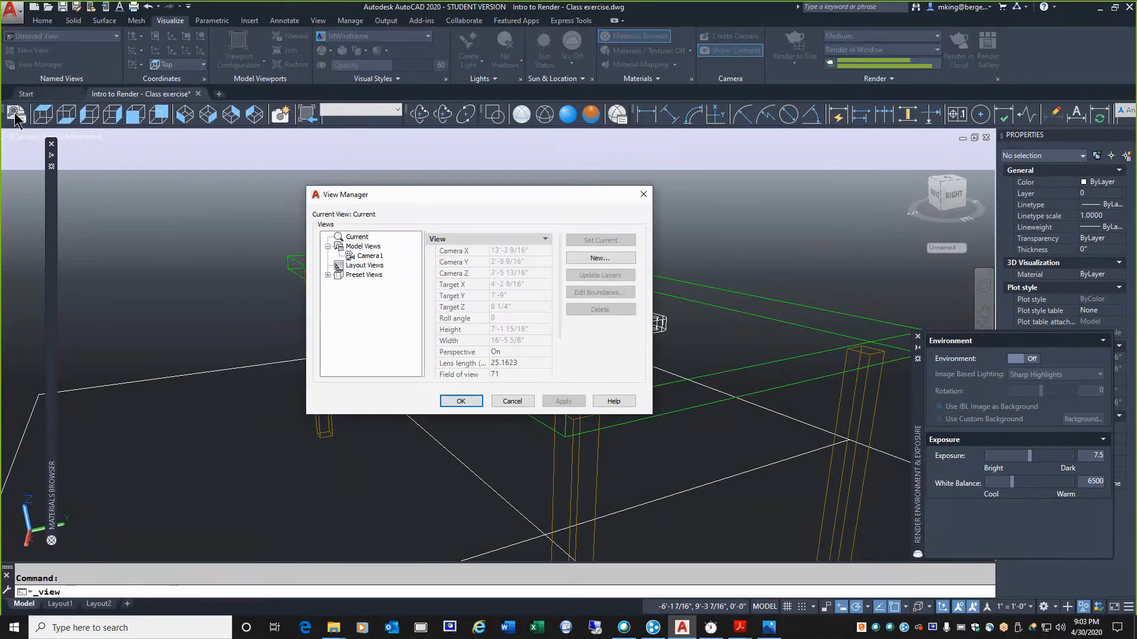
{"action": "left_click", "coordinate": [328, 246]}
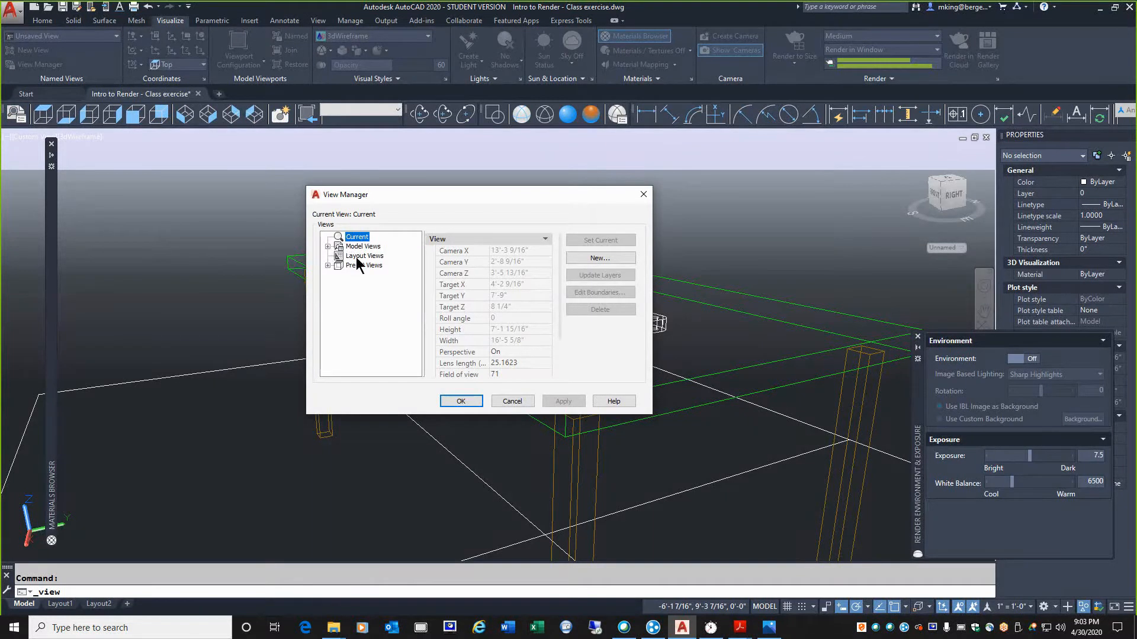
{"action": "left_click", "coordinate": [327, 247]}
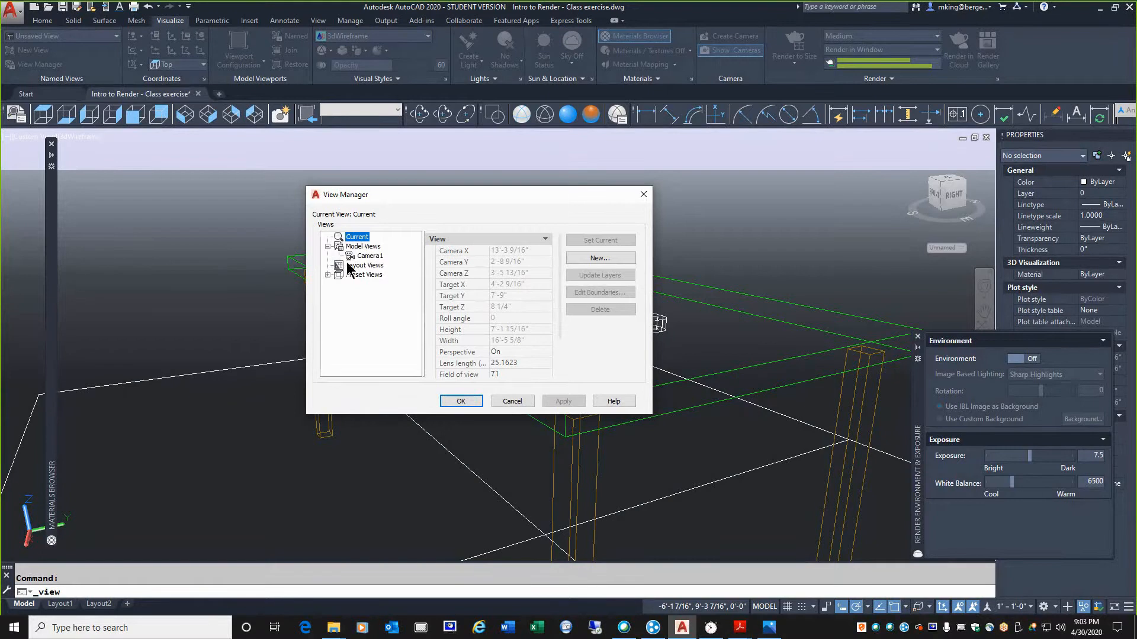
{"action": "left_click", "coordinate": [368, 258]}
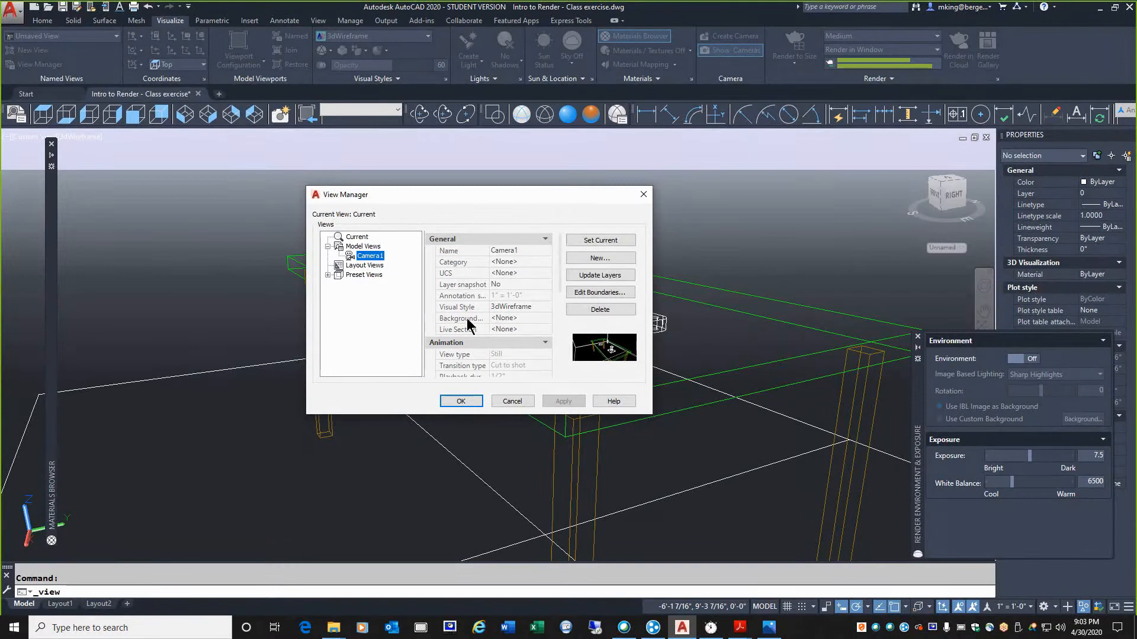
{"action": "left_click", "coordinate": [510, 320]}
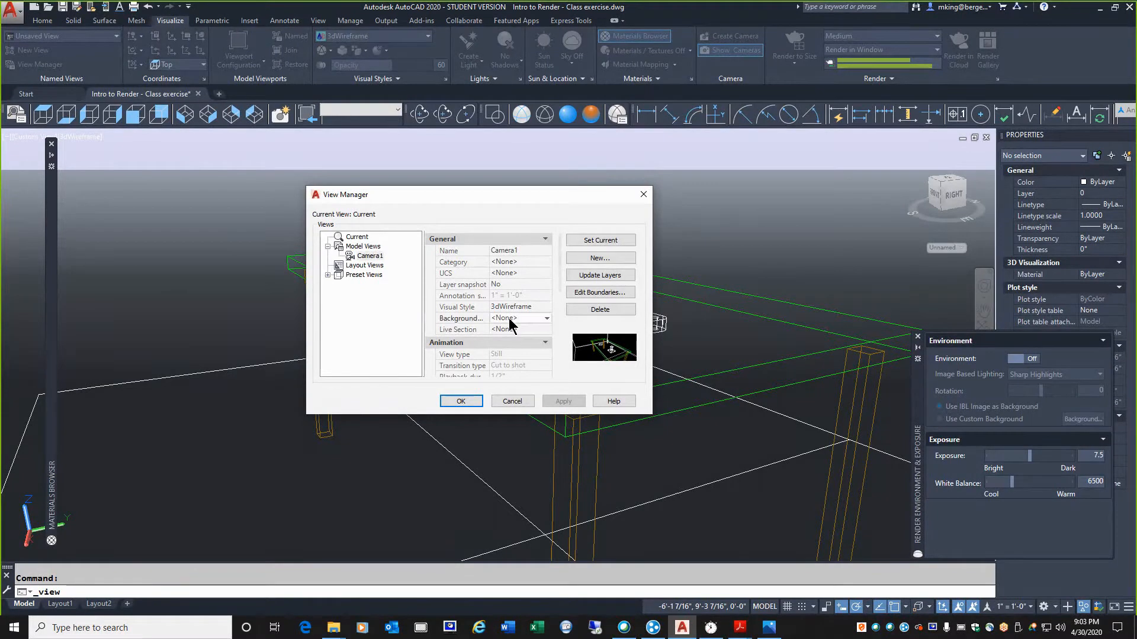
{"action": "left_click", "coordinate": [509, 323]}
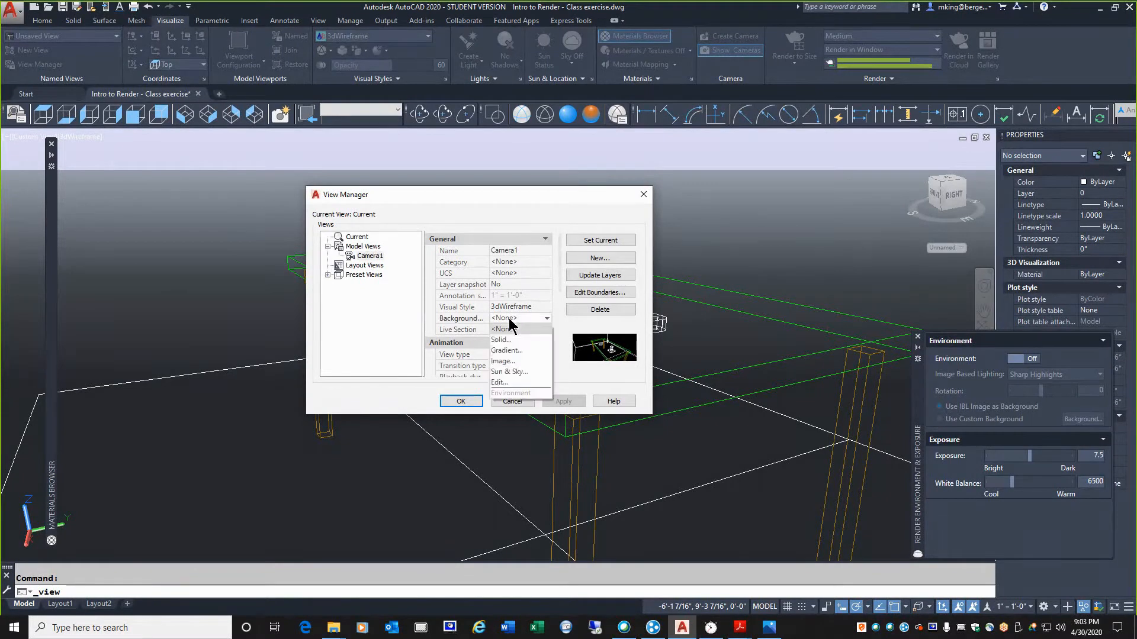
{"action": "left_click", "coordinate": [510, 351]}
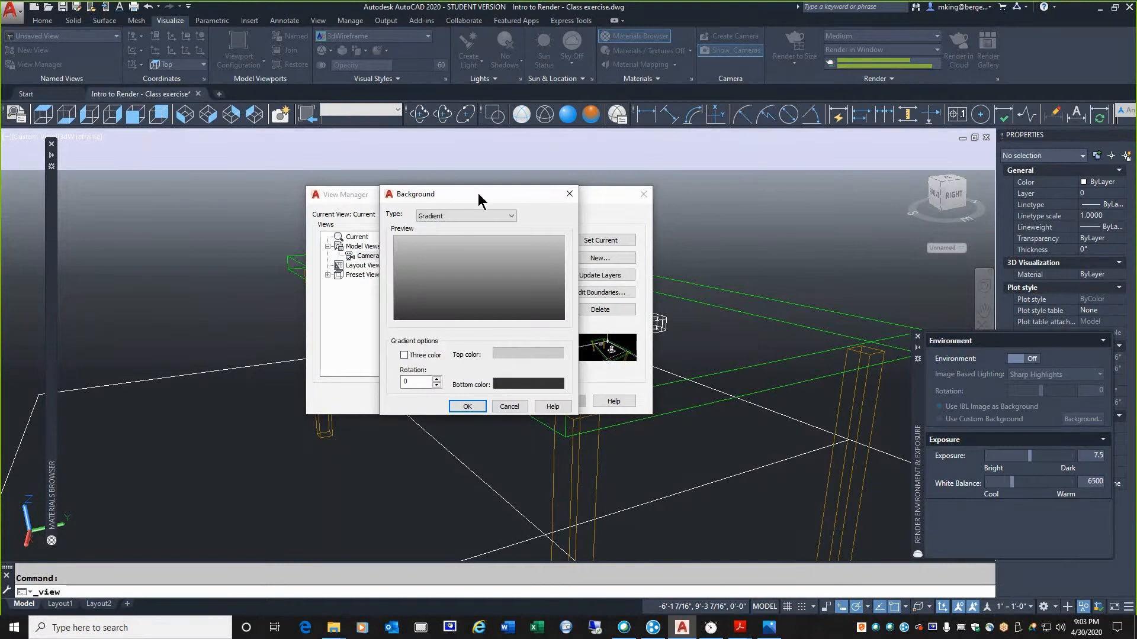
{"action": "left_click_drag", "start_coordinate": [477, 193], "coordinate": [496, 195]}
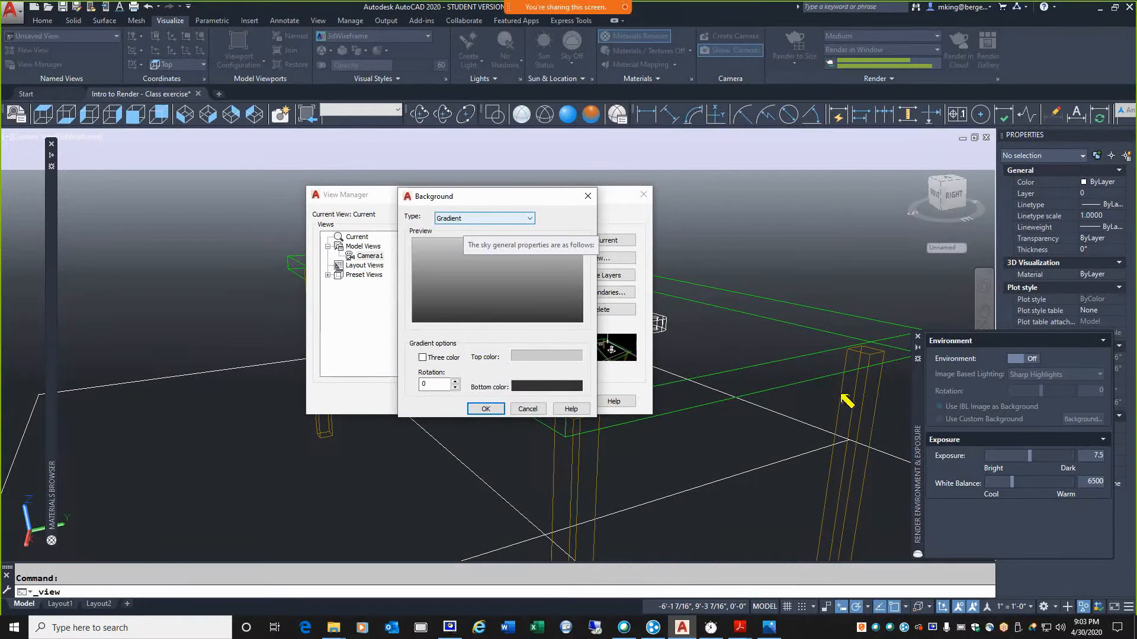
{"action": "mouse_move", "coordinate": [122, 260]}
{"action": "left_mouse_down"}
{"action": "mouse_move", "coordinate": [116, 139]}
{"action": "mouse_move", "coordinate": [132, 144]}
{"action": "left_mouse_up"}
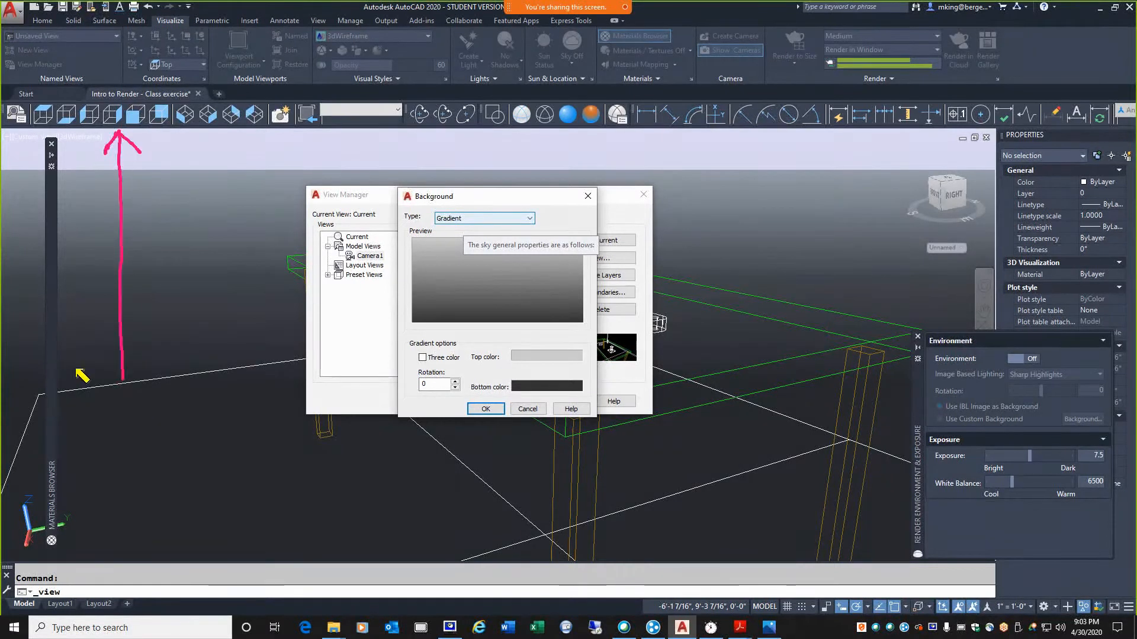
{"action": "left_click_drag", "start_coordinate": [105, 362], "coordinate": [123, 386]}
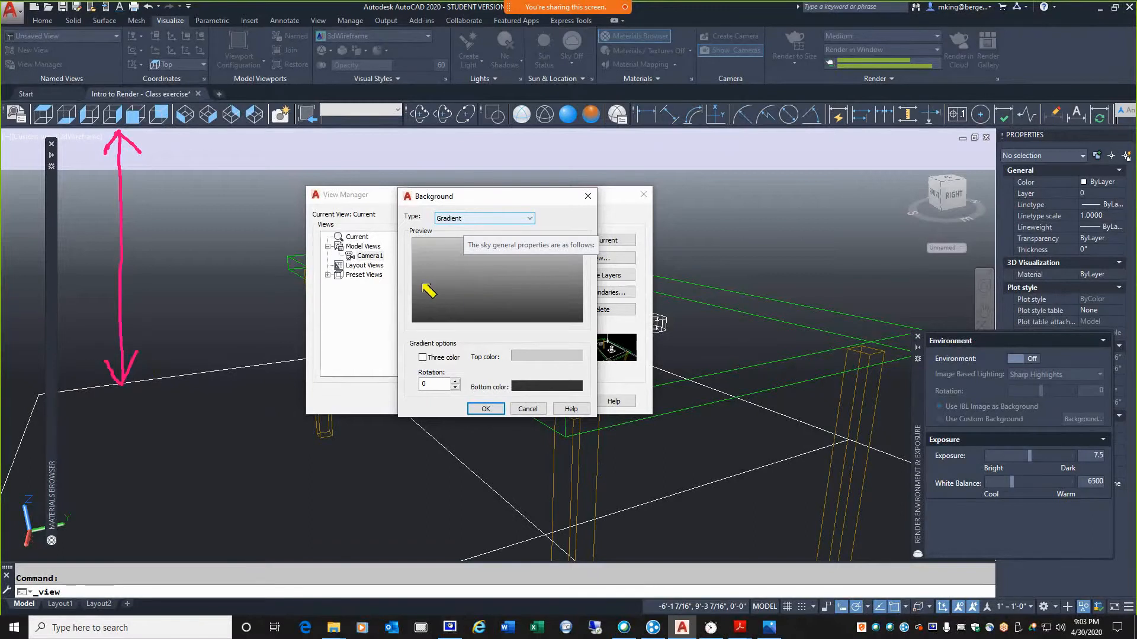
{"action": "left_click_drag", "start_coordinate": [416, 278], "coordinate": [579, 276]}
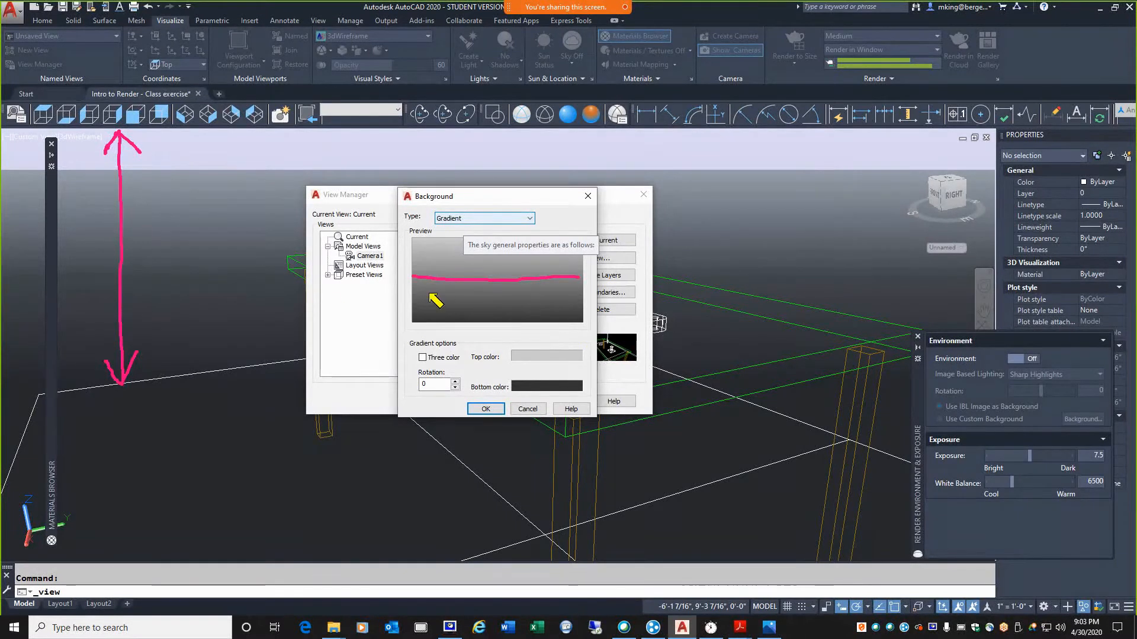
Make the gradient background three-colour and set its top color to light blue, RGB 103,164,228
{"action": "key", "text": "Escape"}
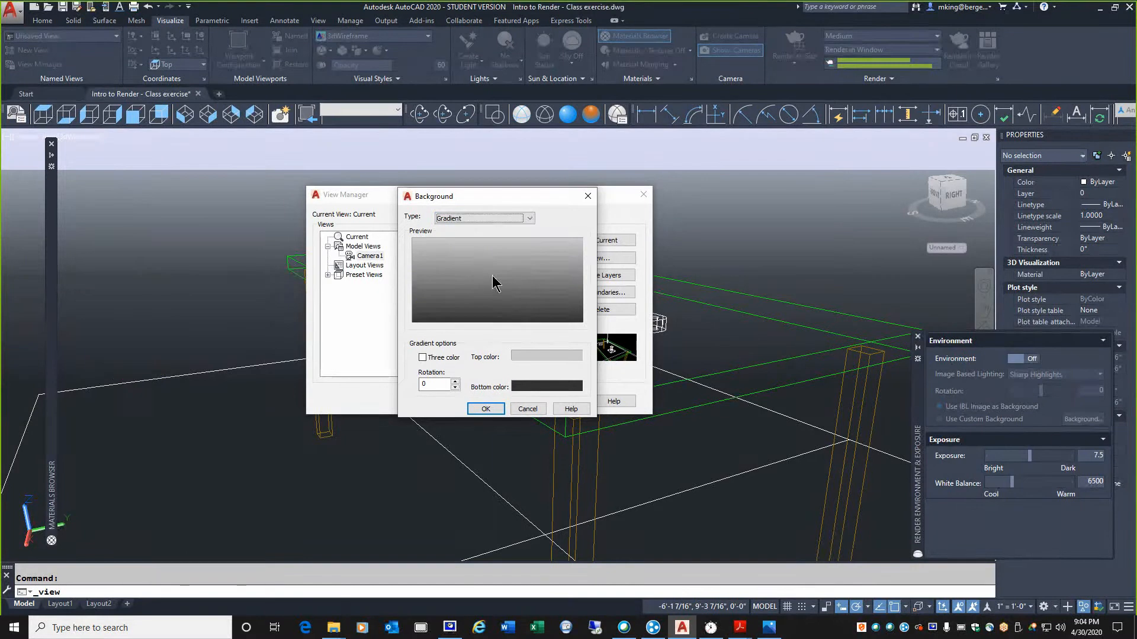
{"action": "left_click", "coordinate": [423, 358]}
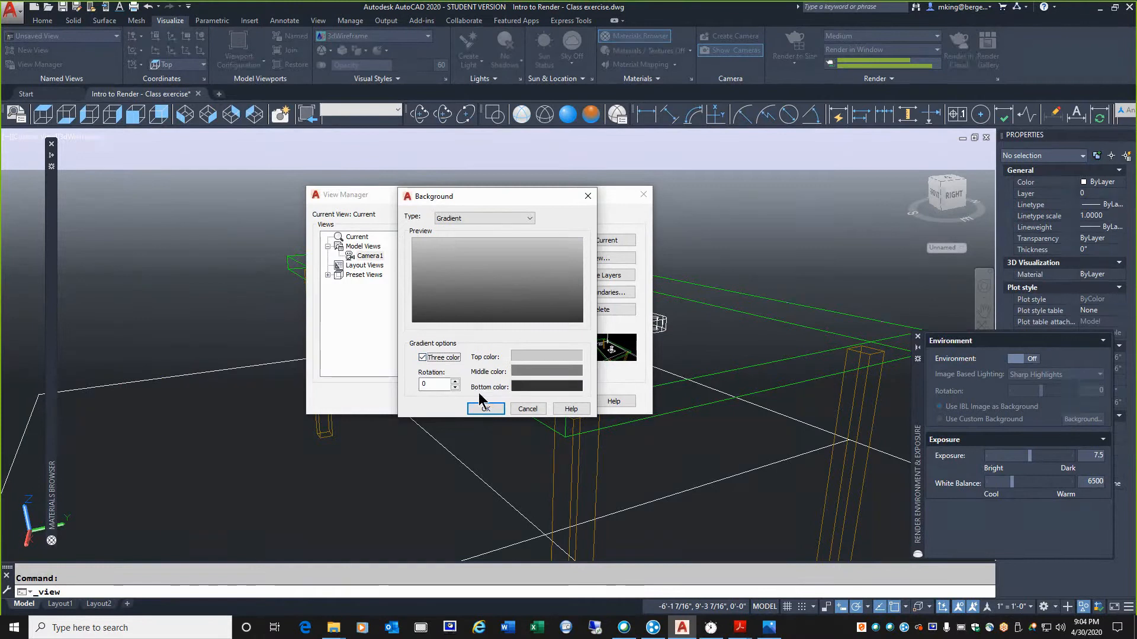
{"action": "left_click", "coordinate": [530, 355]}
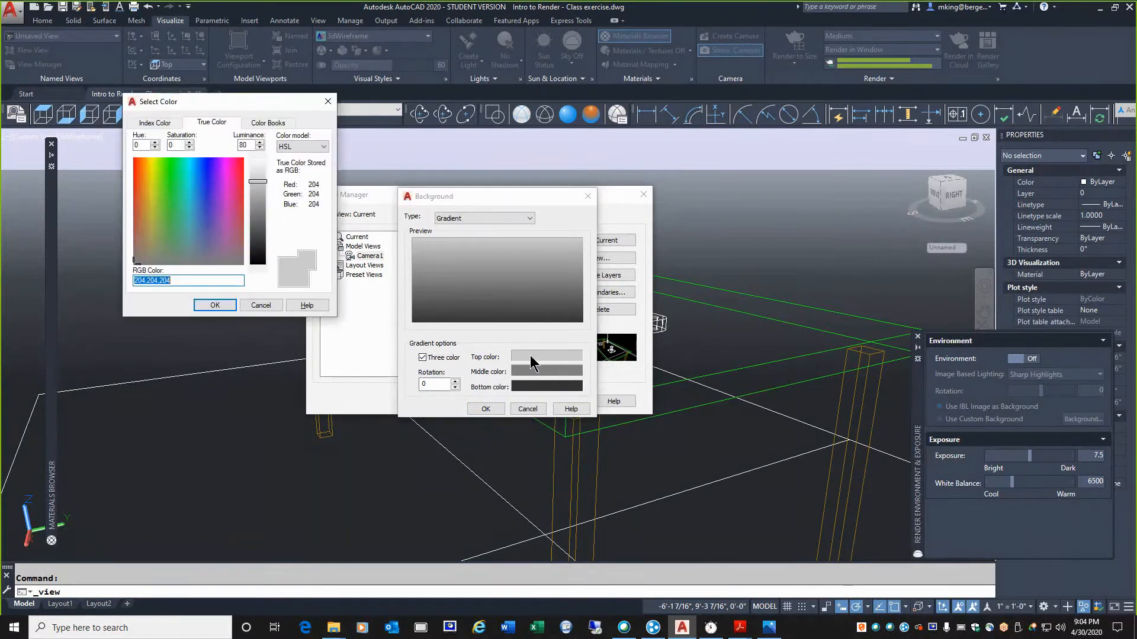
{"action": "left_click", "coordinate": [203, 185]}
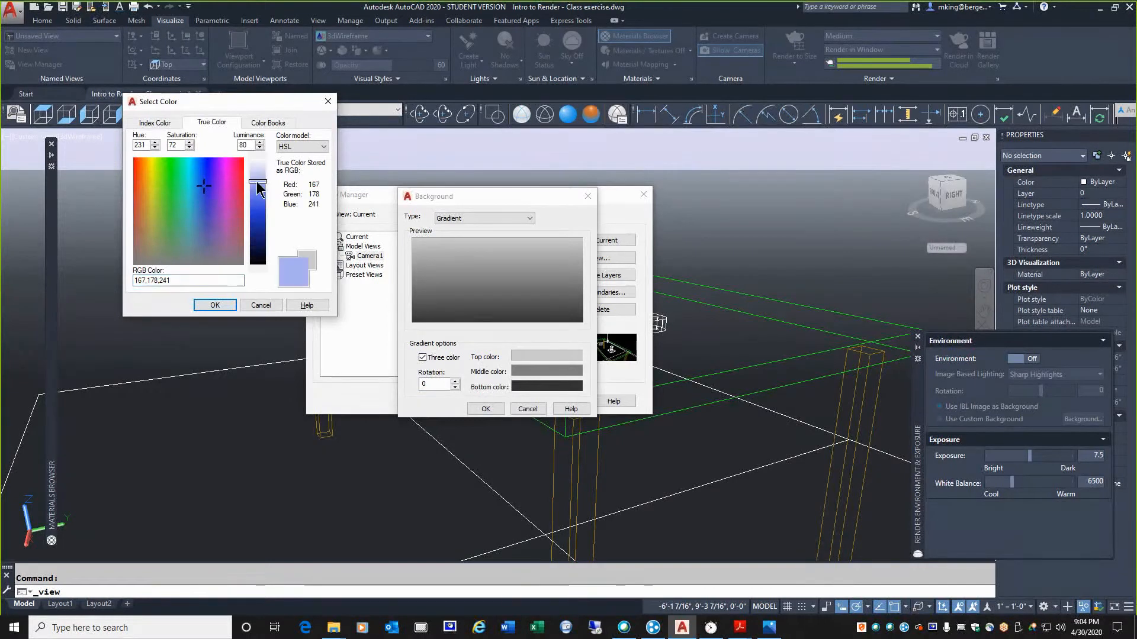
{"action": "left_click_drag", "start_coordinate": [257, 182], "coordinate": [258, 200]}
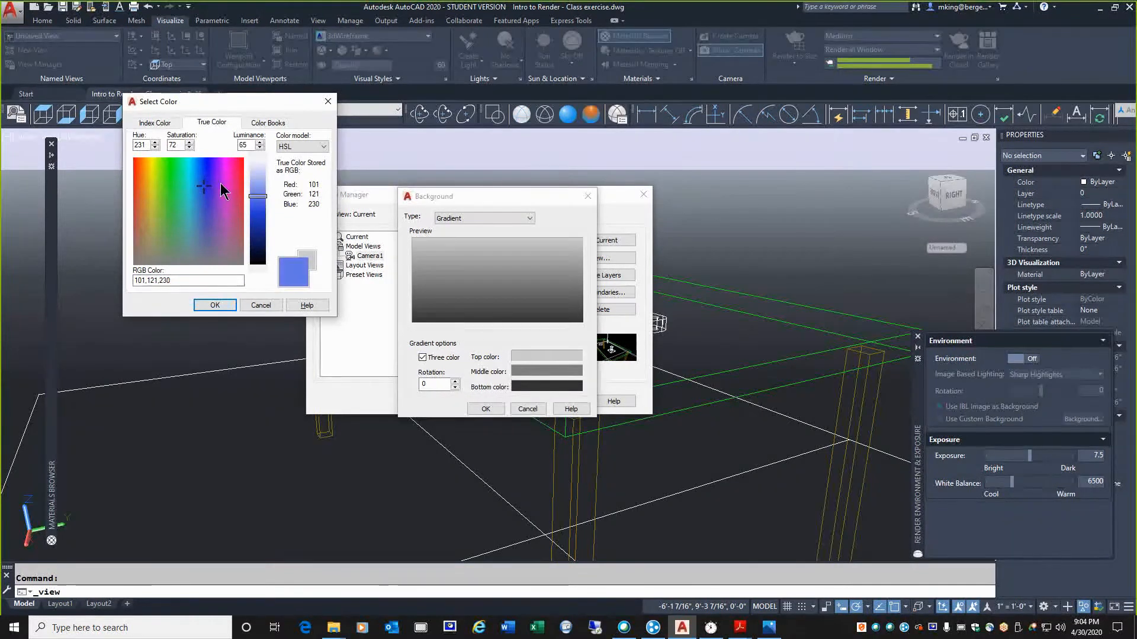
{"action": "left_click", "coordinate": [203, 185]}
{"action": "left_click", "coordinate": [198, 188]}
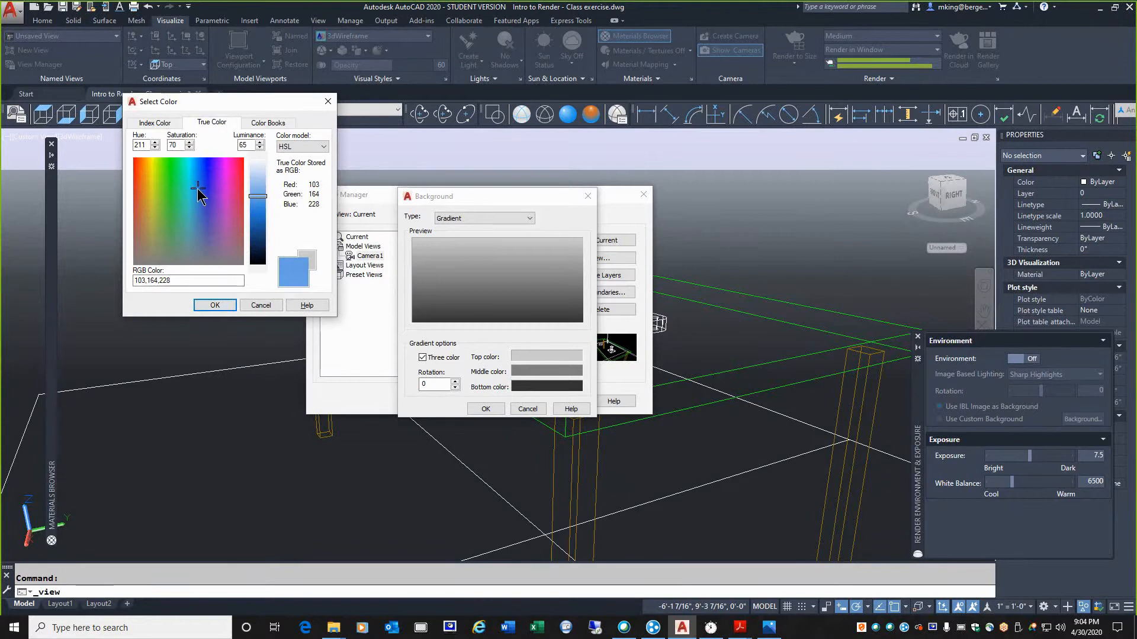
{"action": "left_click", "coordinate": [215, 305]}
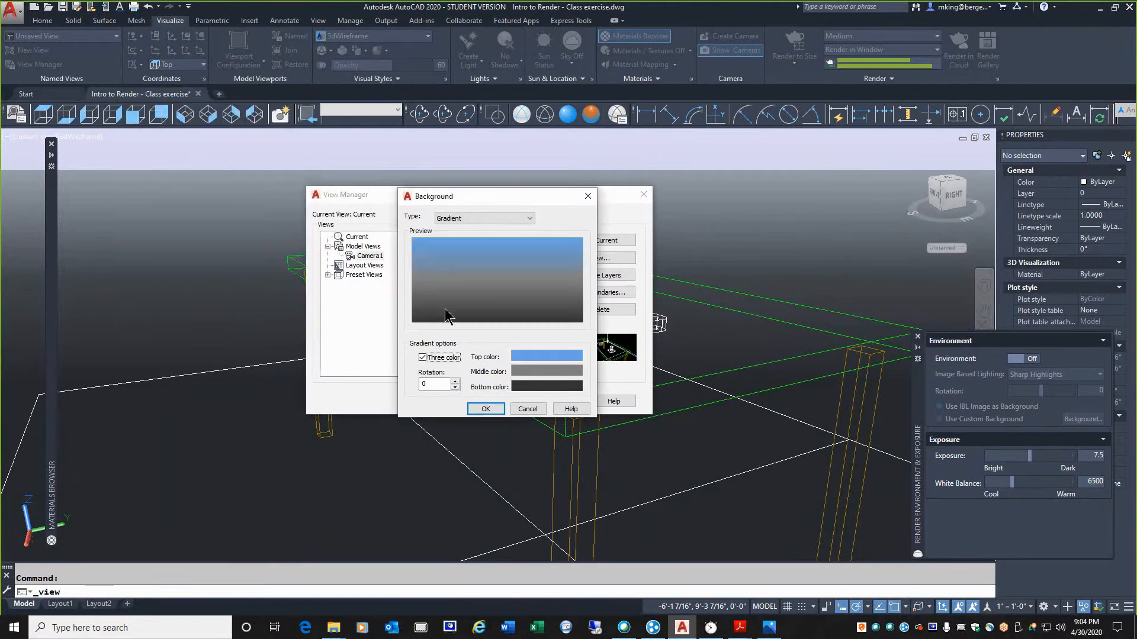
Set the gradient's middle color to orange, RGB 225,117,35, and accept the background settings
{"action": "left_click", "coordinate": [542, 371]}
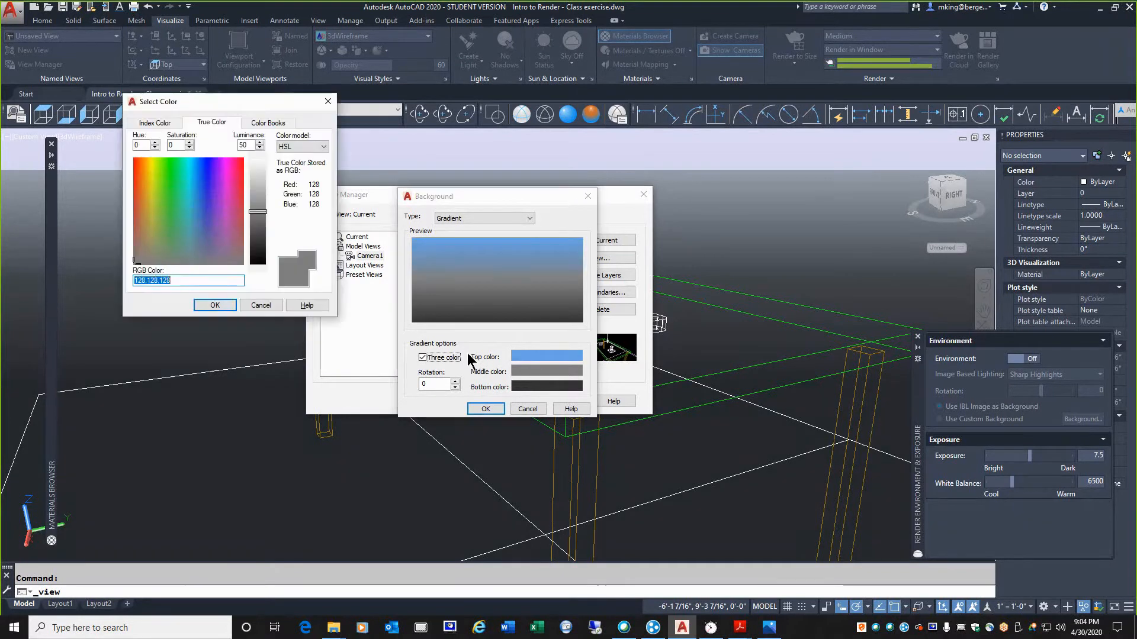
{"action": "left_click", "coordinate": [140, 183]}
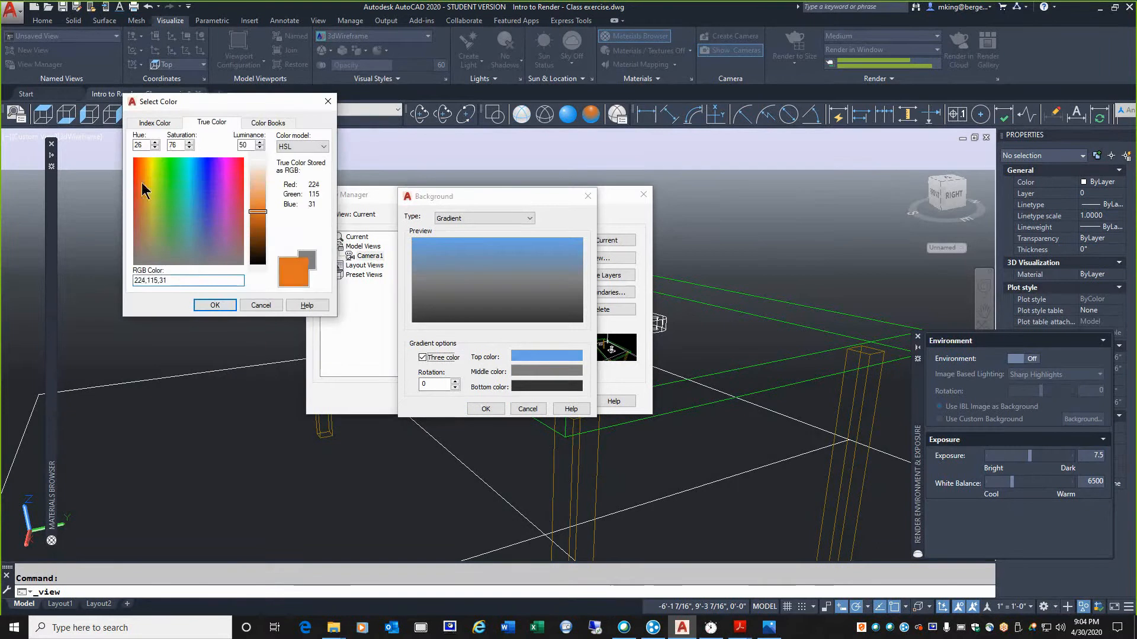
{"action": "left_click", "coordinate": [258, 213]}
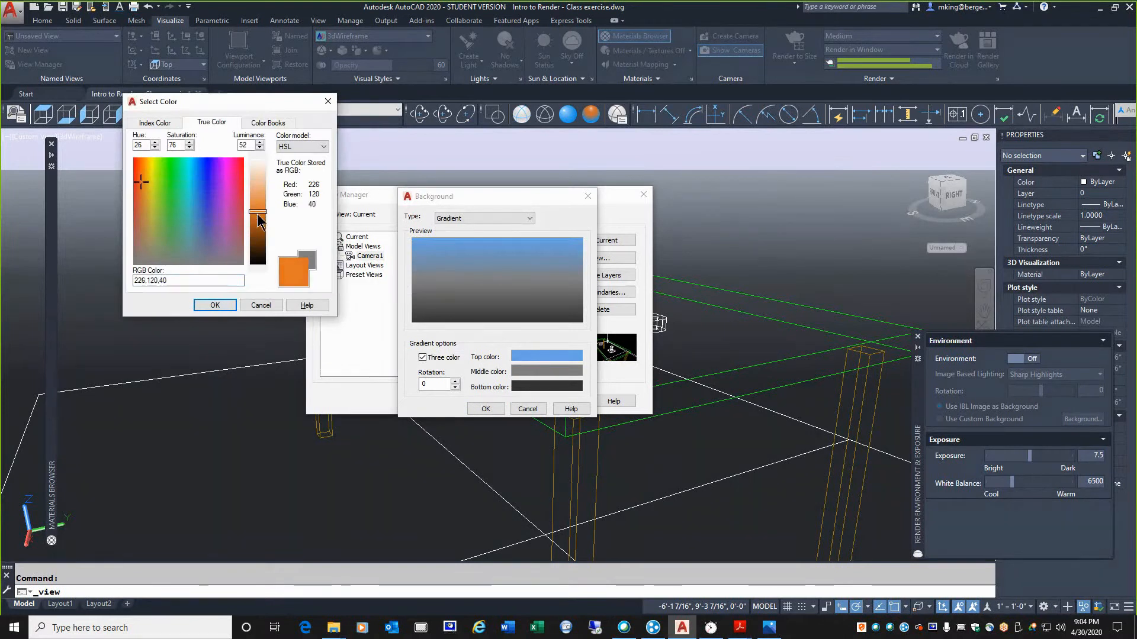
{"action": "left_click", "coordinate": [219, 305]}
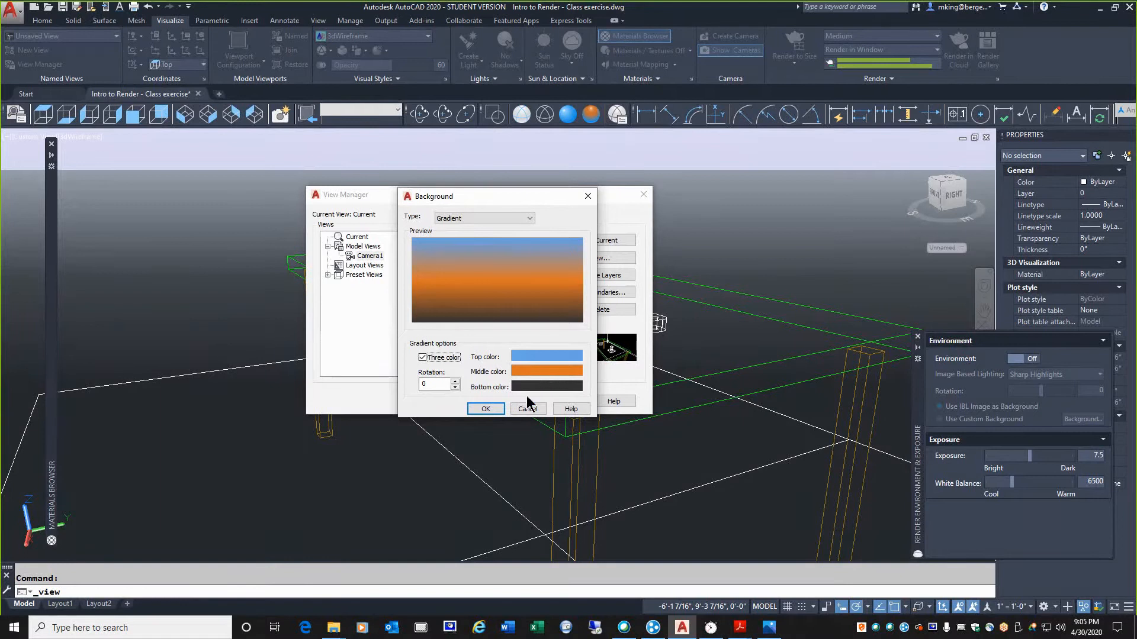
{"action": "left_click", "coordinate": [483, 410]}
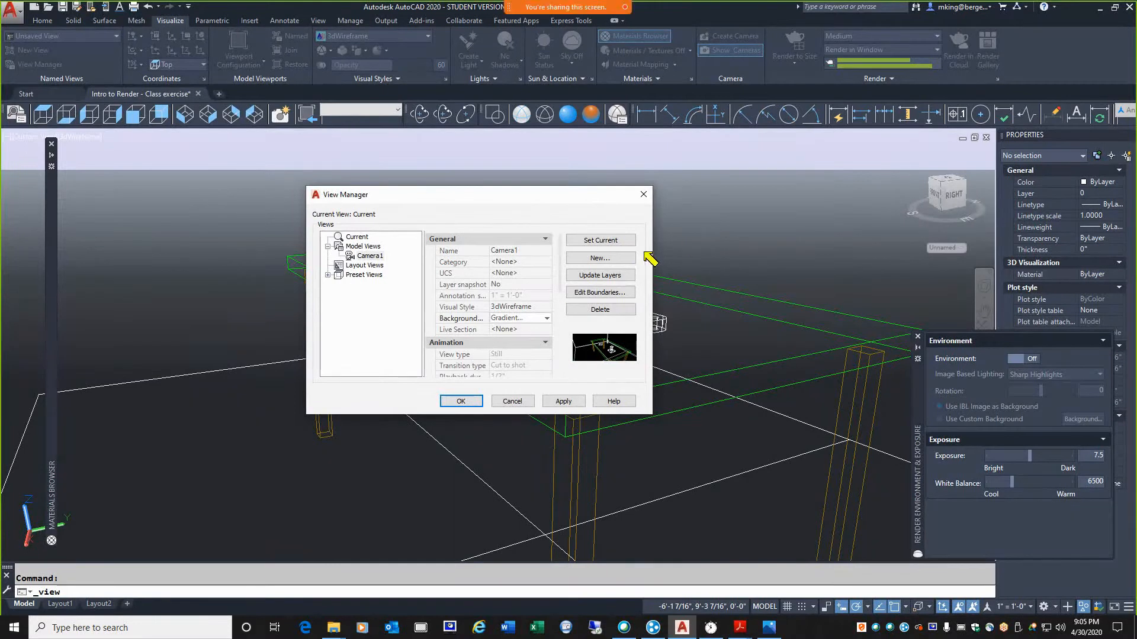
{"action": "mouse_move", "coordinate": [644, 253]}
{"action": "left_mouse_down"}
{"action": "mouse_move", "coordinate": [542, 247]}
{"action": "mouse_move", "coordinate": [624, 224]}
{"action": "mouse_move", "coordinate": [649, 240]}
{"action": "left_mouse_up"}
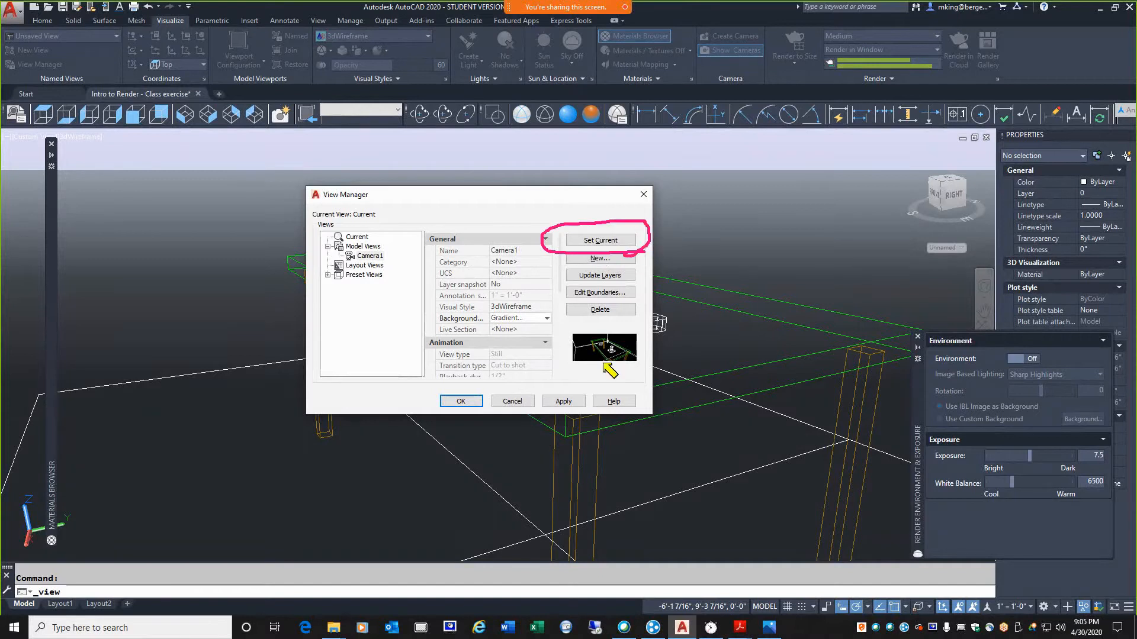
{"action": "mouse_move", "coordinate": [540, 394]}
{"action": "left_mouse_down"}
{"action": "mouse_move", "coordinate": [573, 421]}
{"action": "mouse_move", "coordinate": [595, 417]}
{"action": "left_mouse_up"}
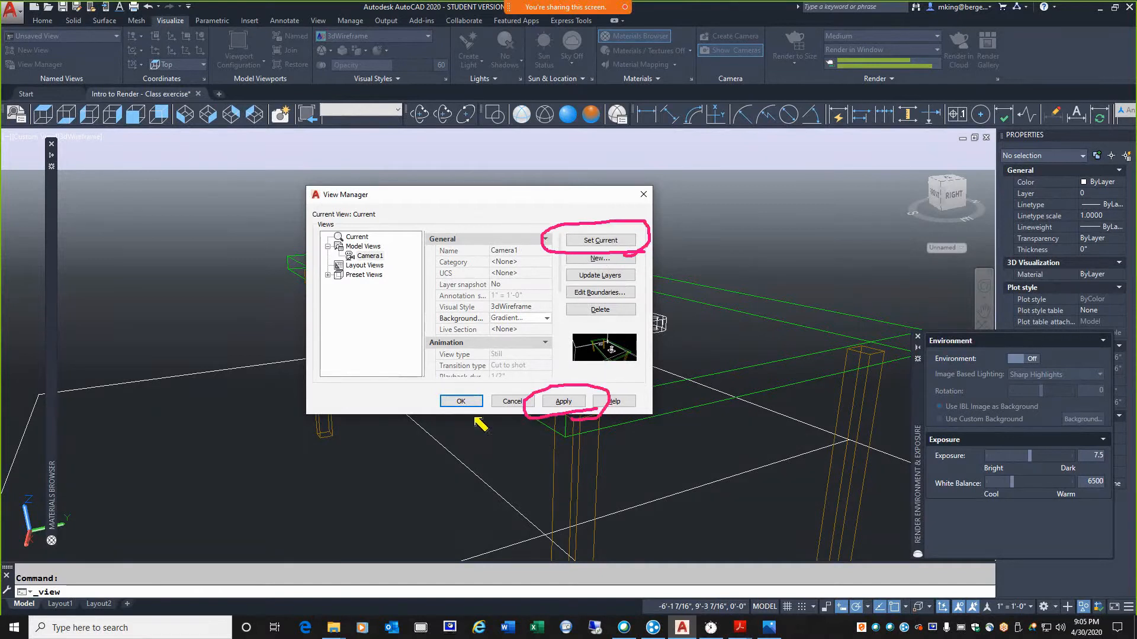
{"action": "mouse_move", "coordinate": [481, 424]}
{"action": "left_mouse_down"}
{"action": "mouse_move", "coordinate": [436, 401]}
{"action": "mouse_move", "coordinate": [484, 390]}
{"action": "left_mouse_up"}
{"action": "left_click_drag", "start_coordinate": [664, 208], "coordinate": [662, 234]}
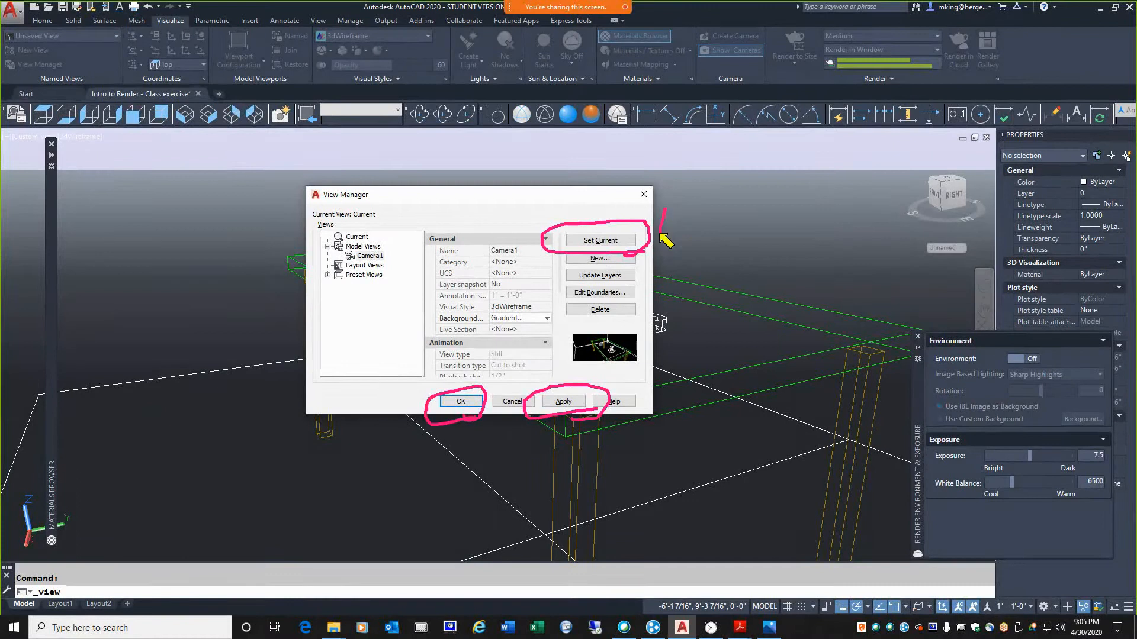
{"action": "left_click_drag", "start_coordinate": [571, 365], "coordinate": [571, 391]}
{"action": "mouse_move", "coordinate": [432, 367]}
{"action": "left_mouse_down"}
{"action": "mouse_move", "coordinate": [448, 380]}
{"action": "mouse_move", "coordinate": [422, 390]}
{"action": "left_mouse_up"}
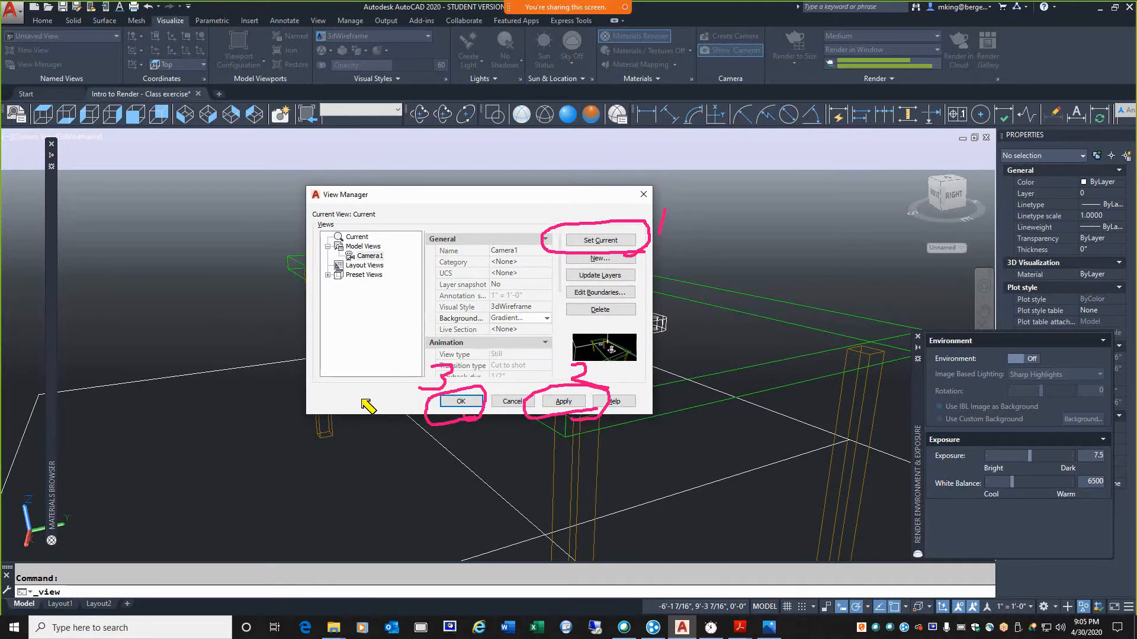
Set Camera1 as the current view with its gradient background applied and render it, closing the render window when finished
{"action": "left_click", "coordinate": [593, 240]}
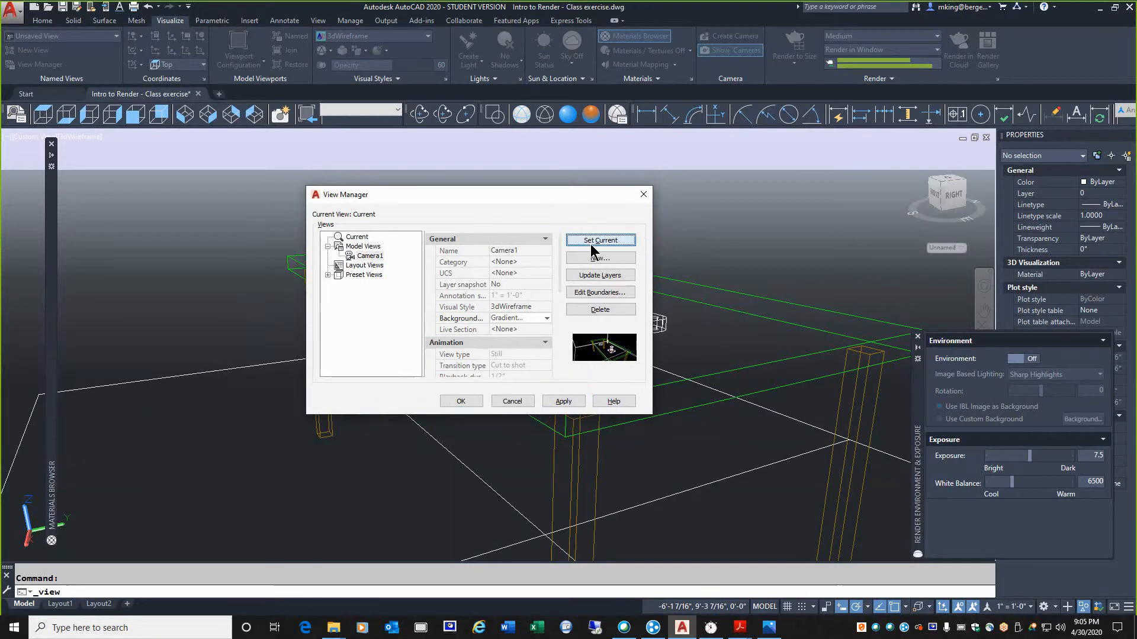
{"action": "left_click", "coordinate": [565, 401]}
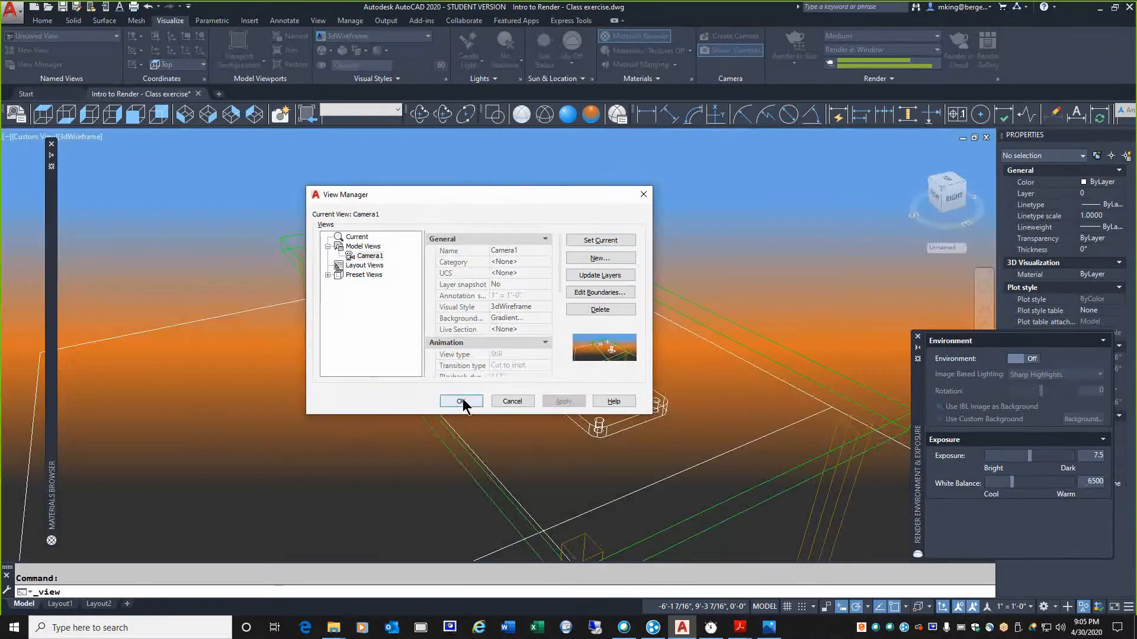
{"action": "left_click", "coordinate": [461, 401]}
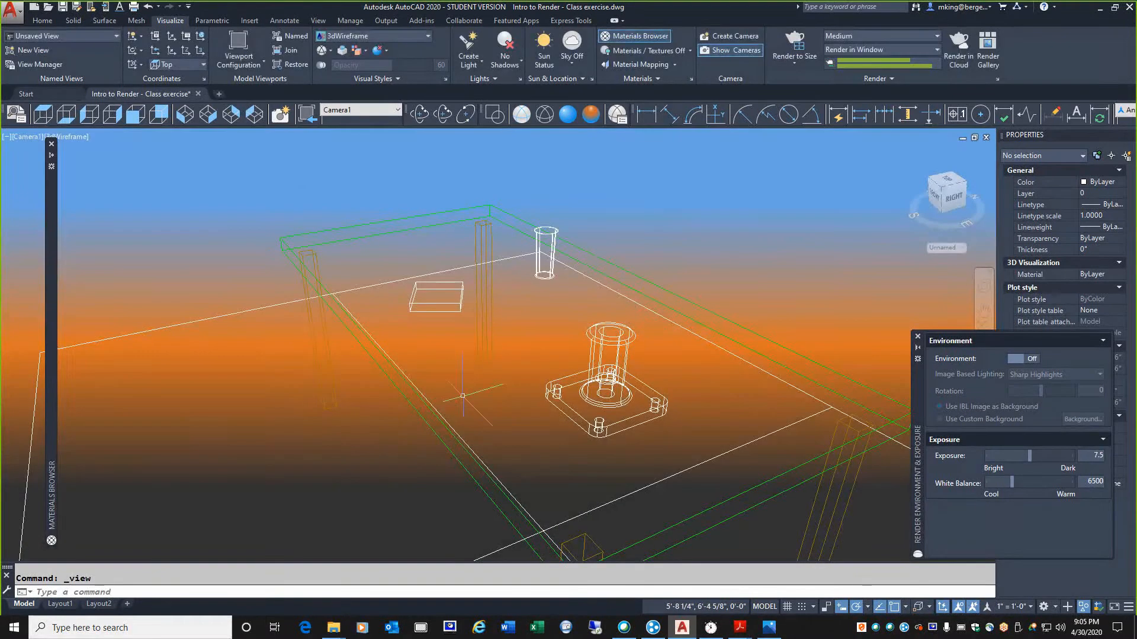
{"action": "left_click", "coordinate": [788, 40]}
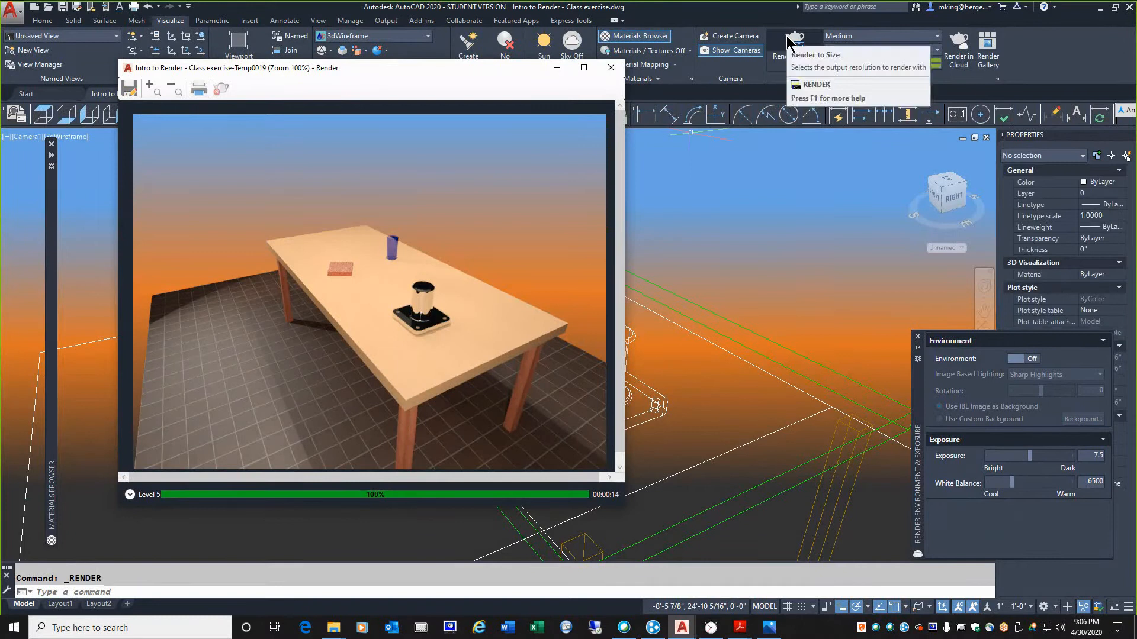
{"action": "left_click", "coordinate": [611, 68]}
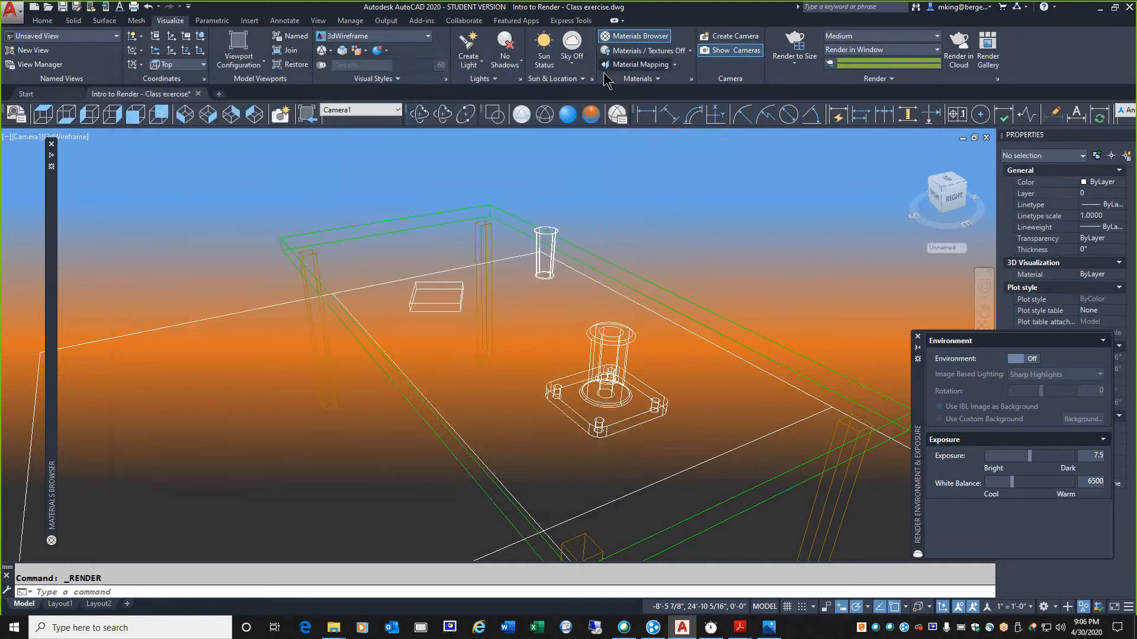
Orbit to a lower view of the table and render the scene against the gradient background
{"action": "left_click", "coordinate": [419, 114]}
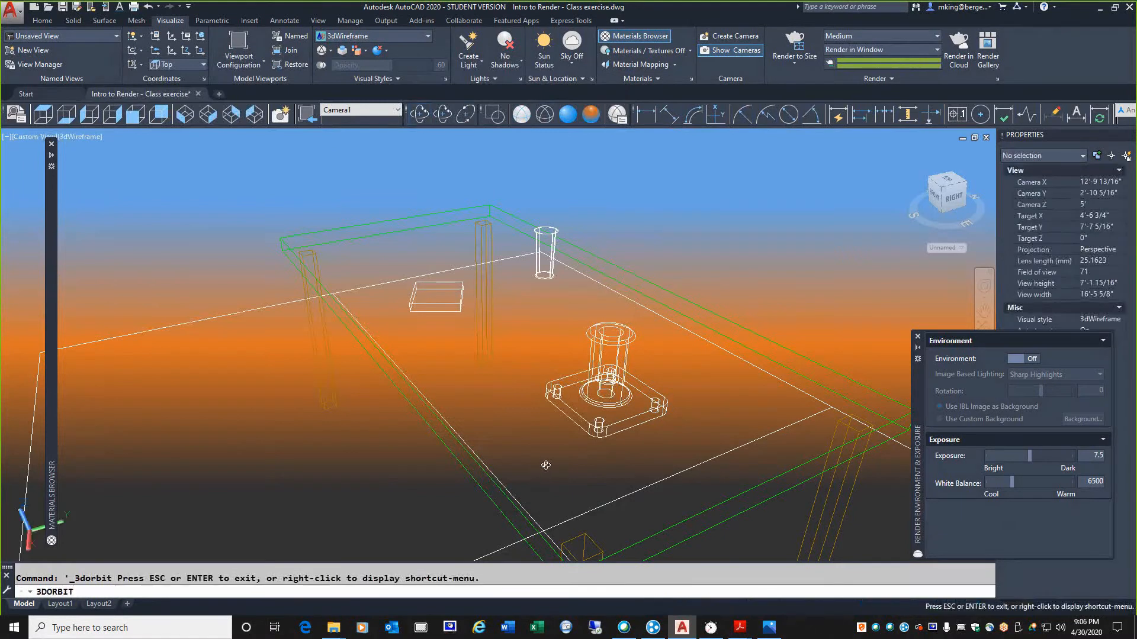
{"action": "left_click_drag", "start_coordinate": [543, 464], "coordinate": [555, 436]}
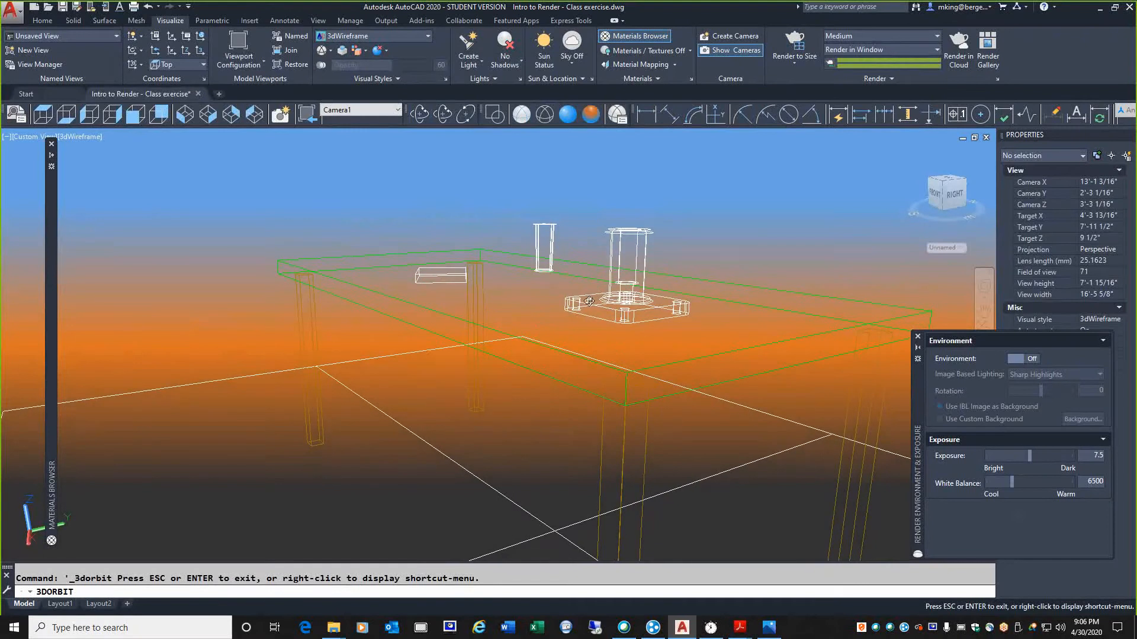
{"action": "left_click_drag", "start_coordinate": [588, 307], "coordinate": [583, 375]}
{"action": "right_click", "coordinate": [612, 316]}
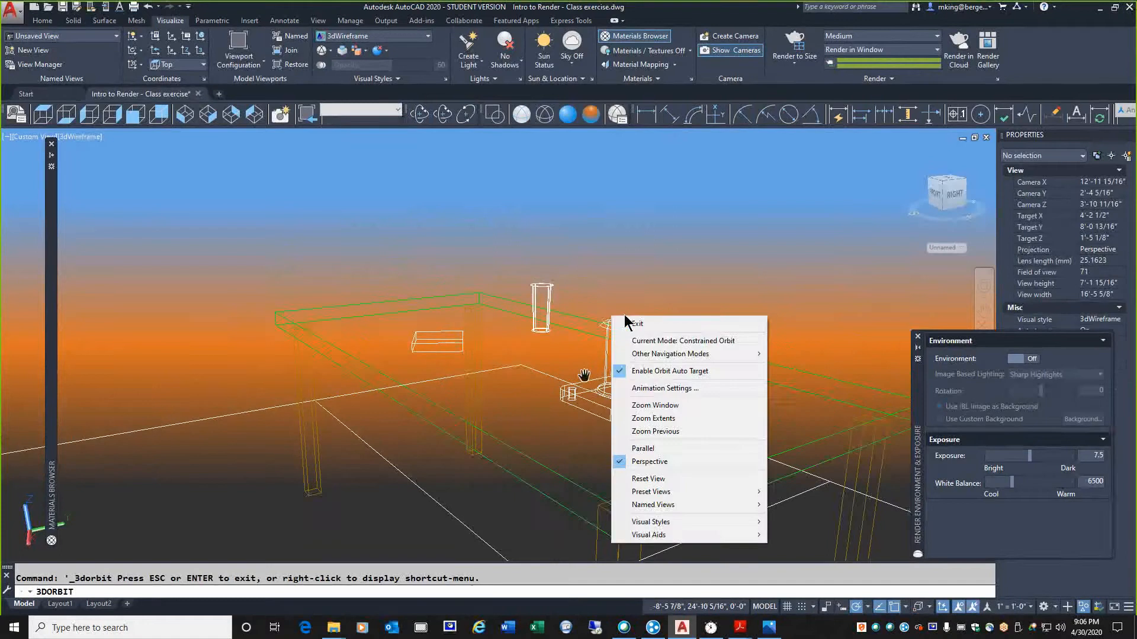
{"action": "left_click", "coordinate": [639, 324]}
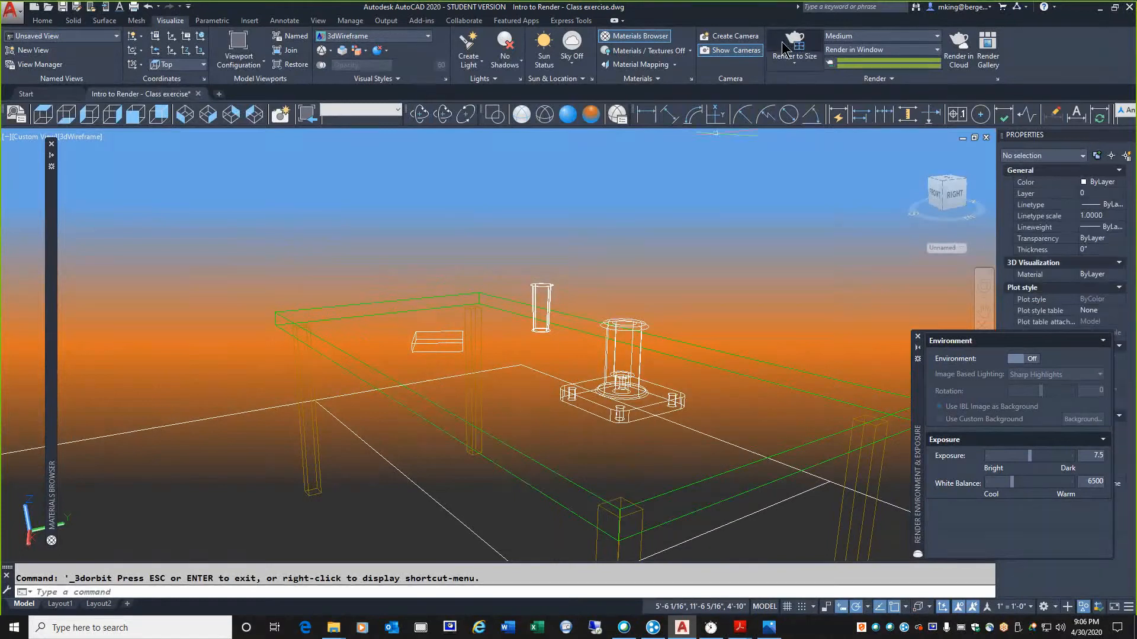
{"action": "left_click", "coordinate": [794, 45]}
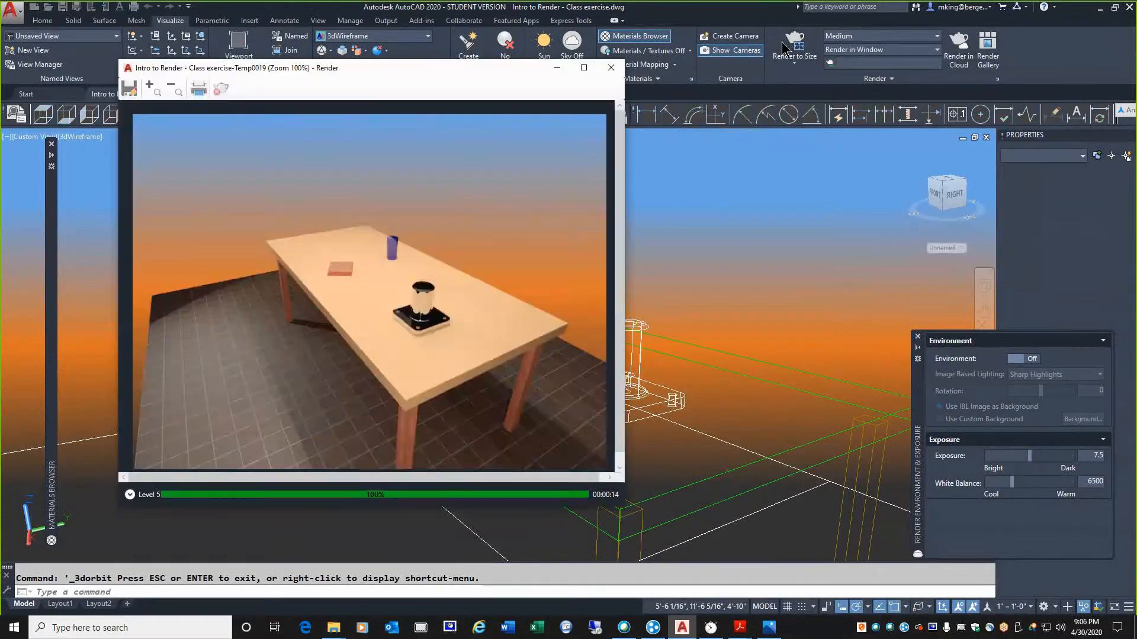
{"action": "left_click", "coordinate": [784, 48]}
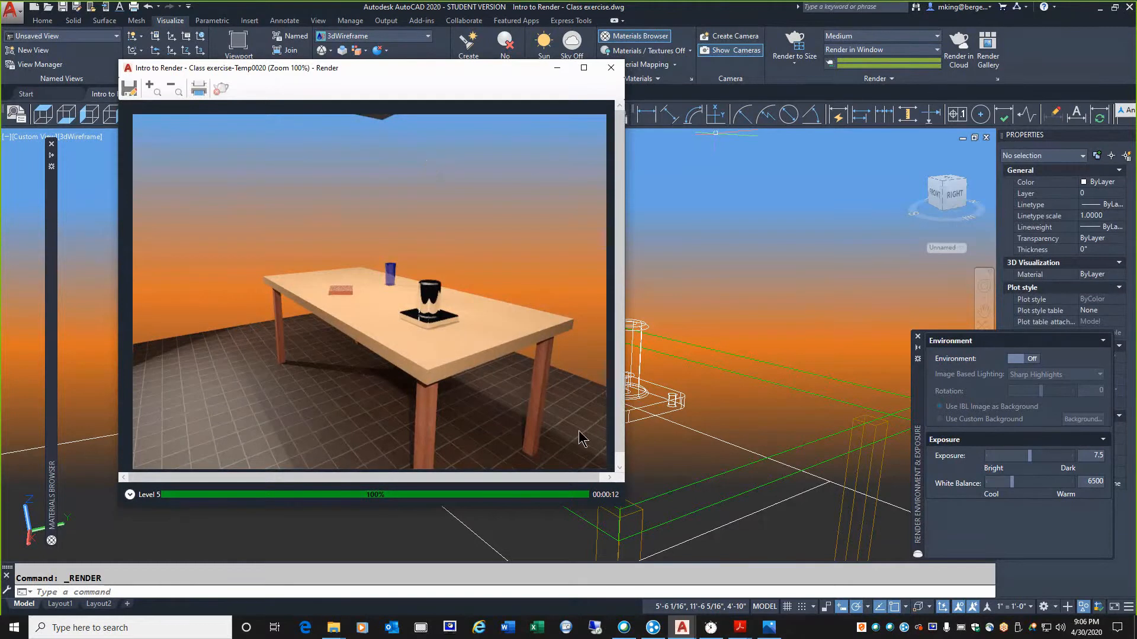
Switch to the Week 14 Intro to Rendering PDF in Acrobat Reader to review the class outline and return to the AutoCAD drawing
{"action": "left_click", "coordinate": [739, 627]}
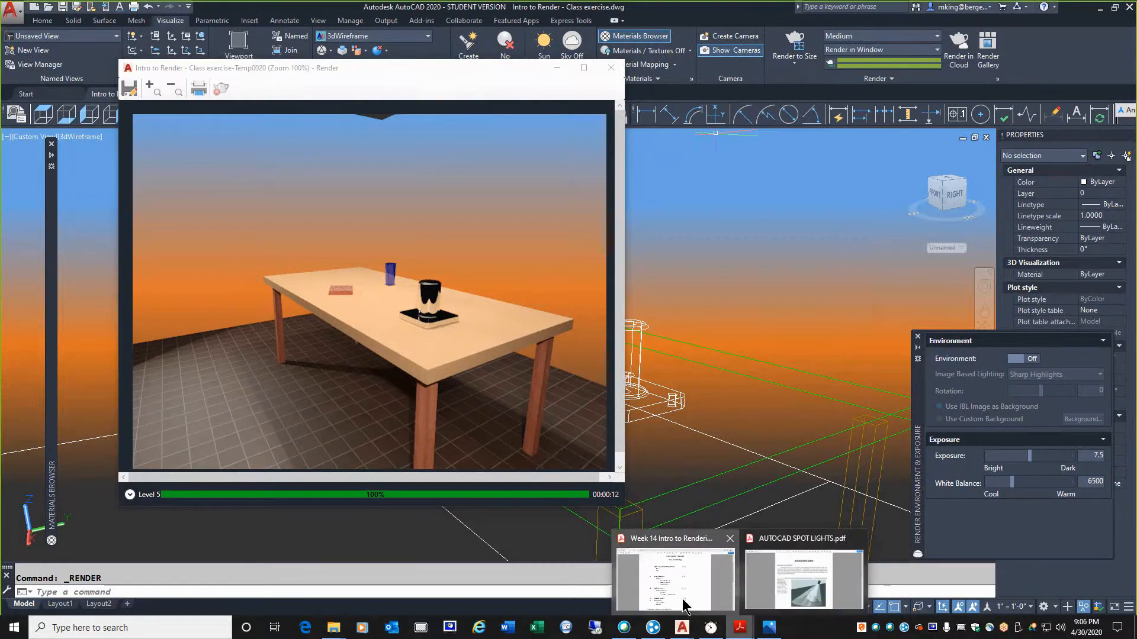
{"action": "left_click", "coordinate": [684, 603]}
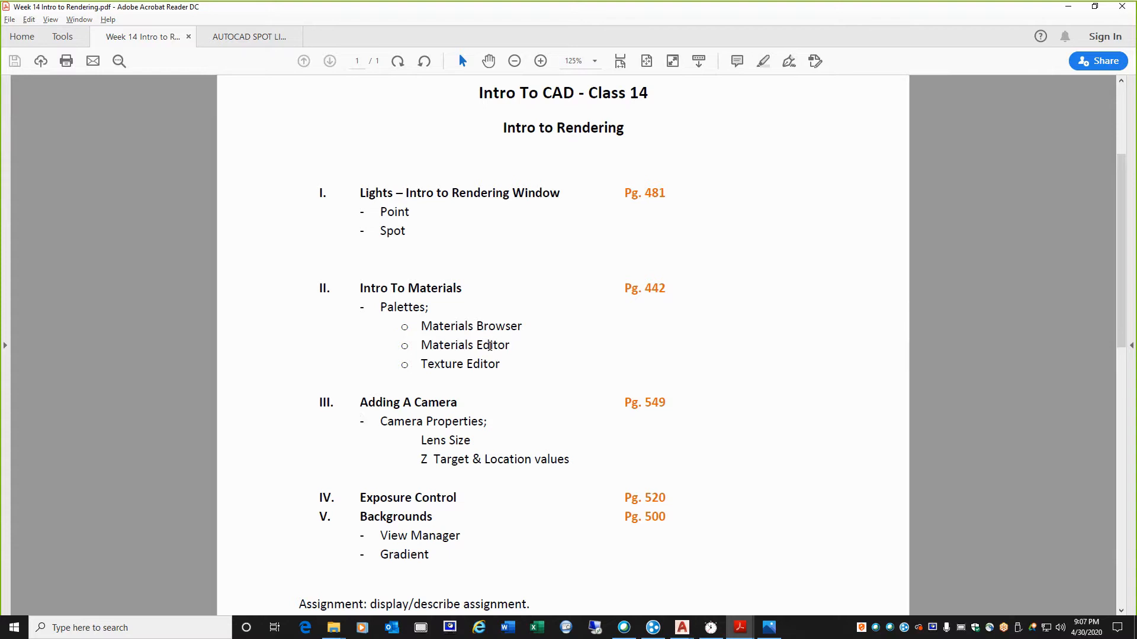
{"action": "mouse_move", "coordinate": [682, 628]}
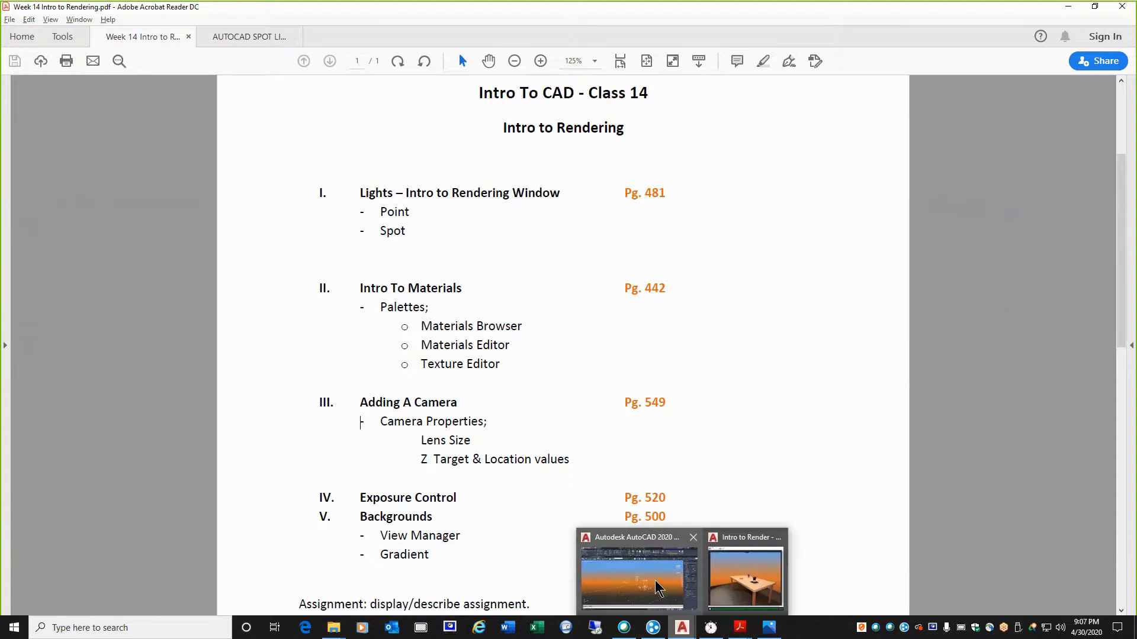
{"action": "left_click", "coordinate": [662, 589]}
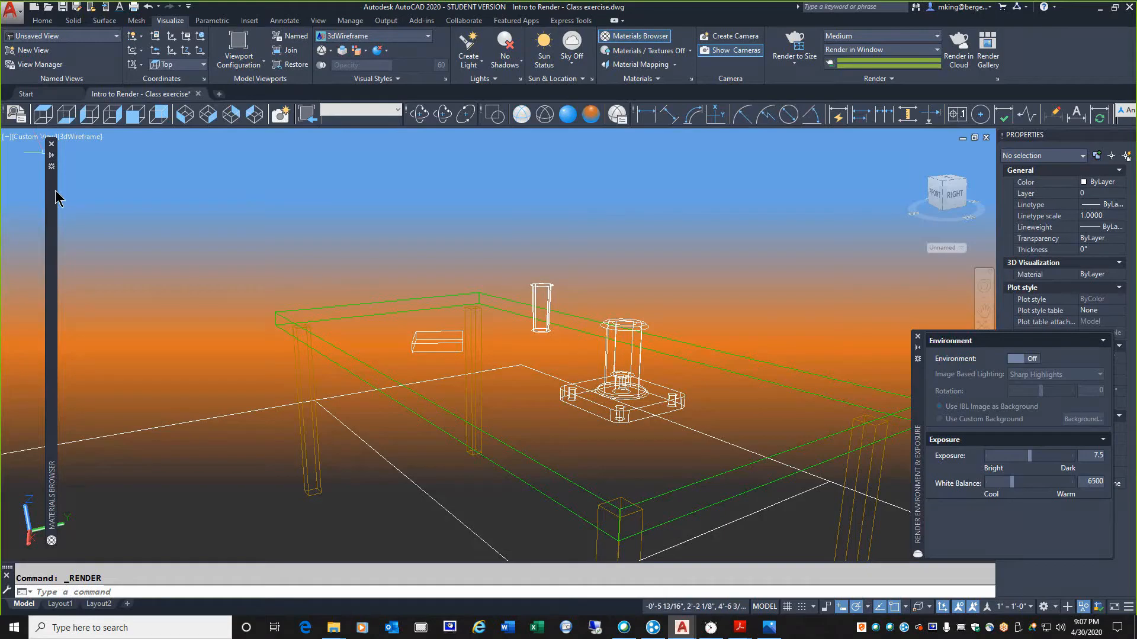
Examine the Coarse Textured - Light Orange material's properties in the Materials Editor, moving the editor beside the Materials Browser and closing it when finished
{"action": "mouse_move", "coordinate": [74, 200]}
{"action": "scroll", "coordinate": [74, 200], "scroll_direction": "up", "scroll_amount": 1}
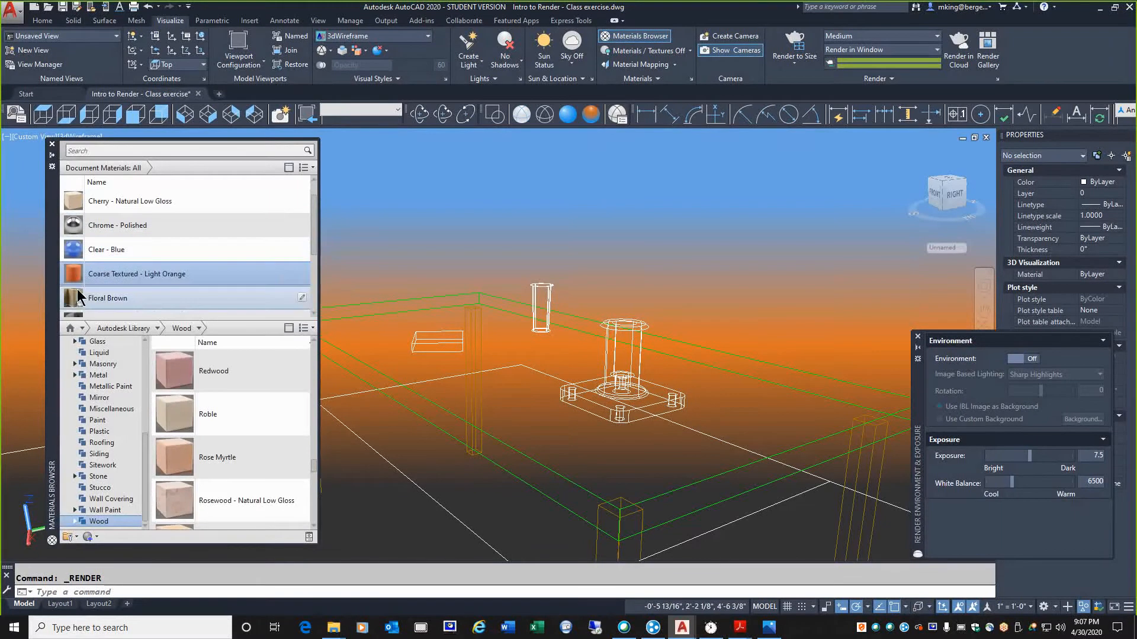
{"action": "double_click", "coordinate": [89, 274]}
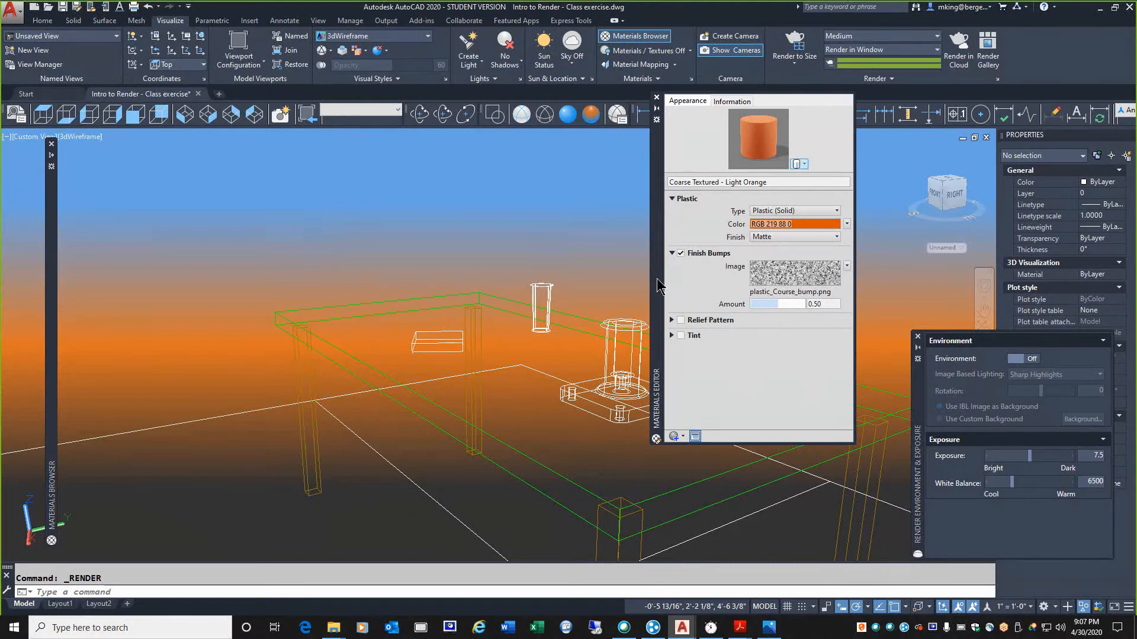
{"action": "left_click_drag", "start_coordinate": [657, 285], "coordinate": [87, 325]}
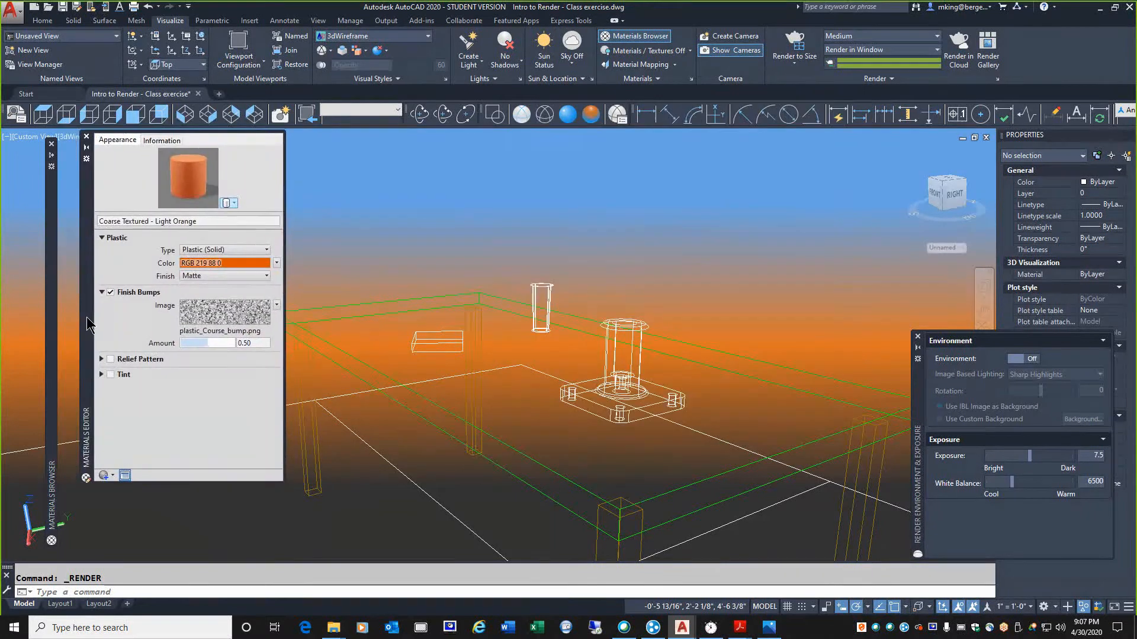
{"action": "left_click", "coordinate": [87, 136]}
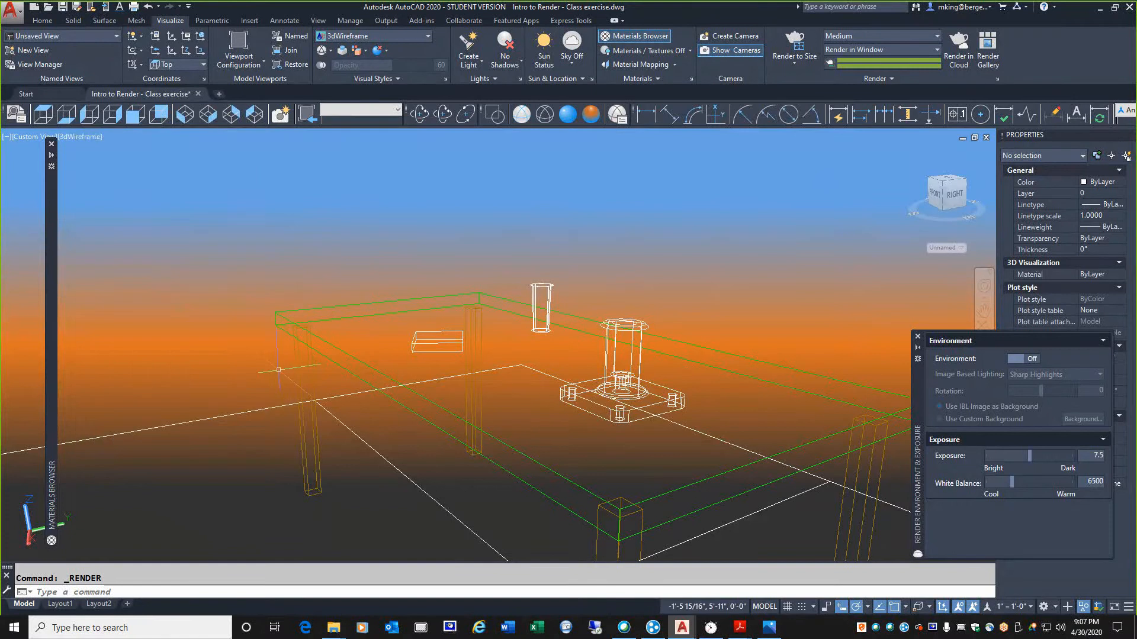
Render the lower table view again and close the render window when finished
{"action": "left_click", "coordinate": [778, 44]}
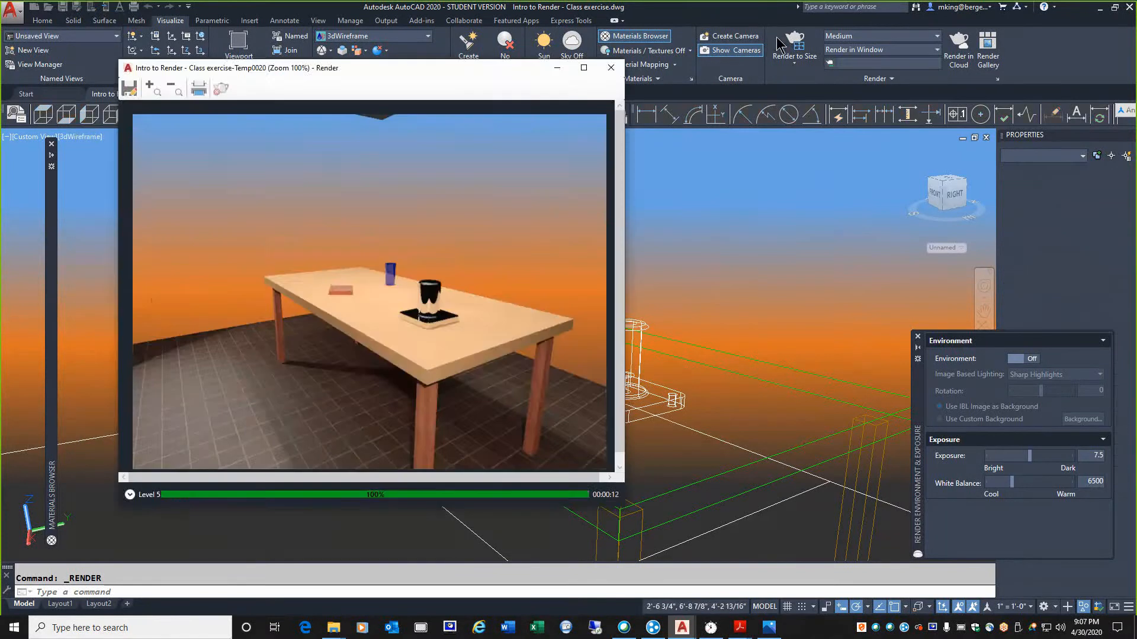
{"action": "left_click", "coordinate": [777, 45]}
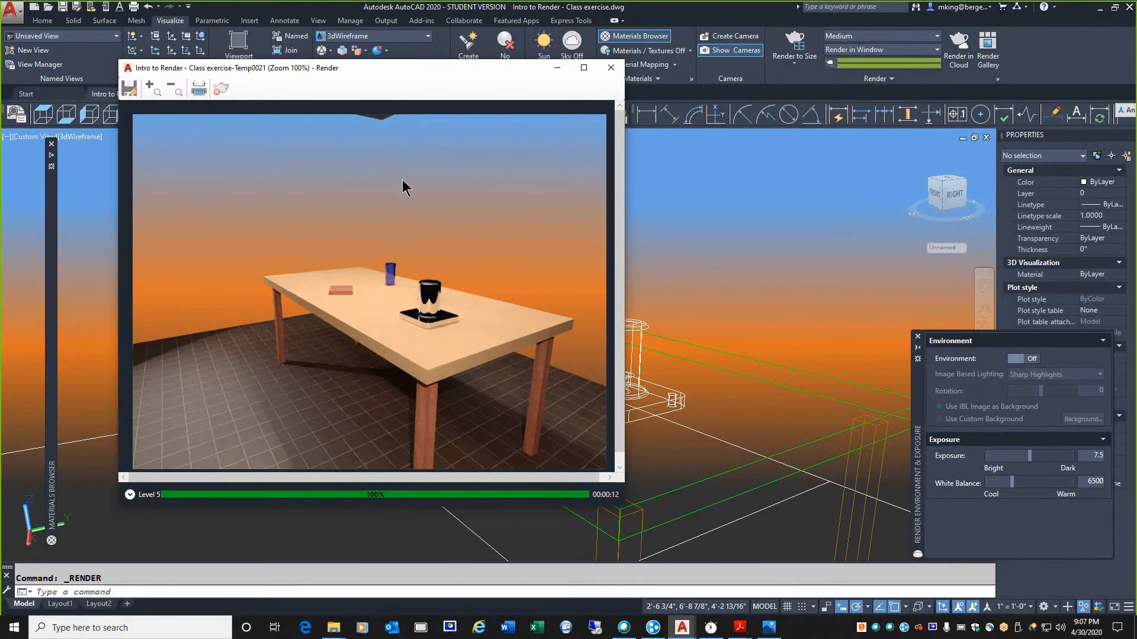
{"action": "left_click", "coordinate": [611, 68]}
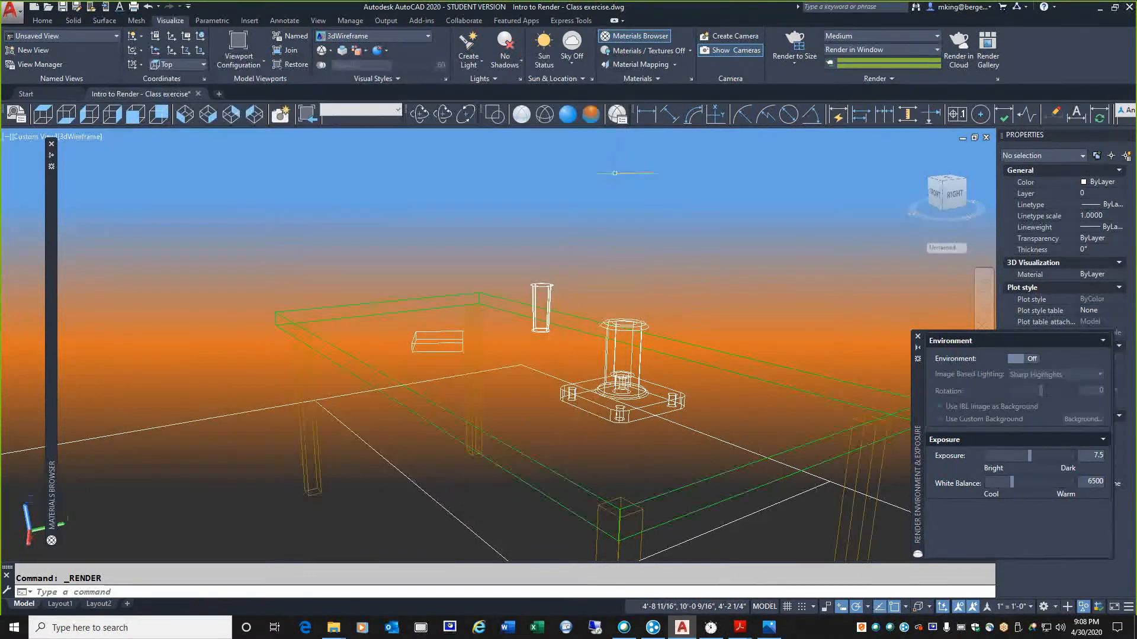
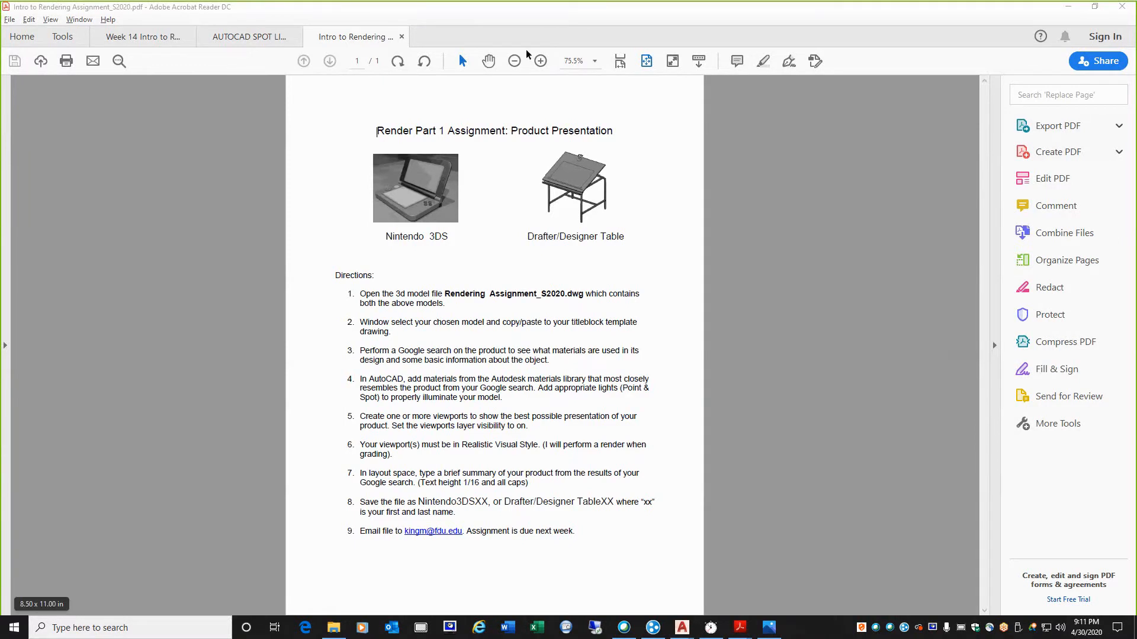
Enlarge the Render Part 1 Assignment PDF to 150% to read its directions
{"action": "left_click", "coordinate": [539, 61]}
{"action": "left_click", "coordinate": [540, 61]}
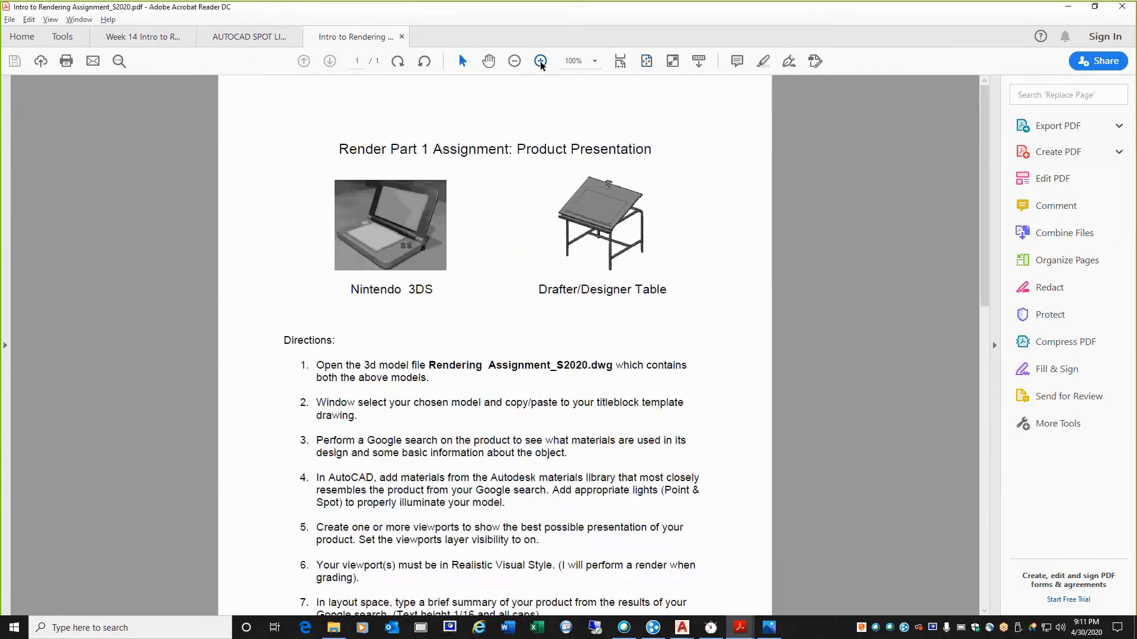
{"action": "left_click", "coordinate": [541, 62]}
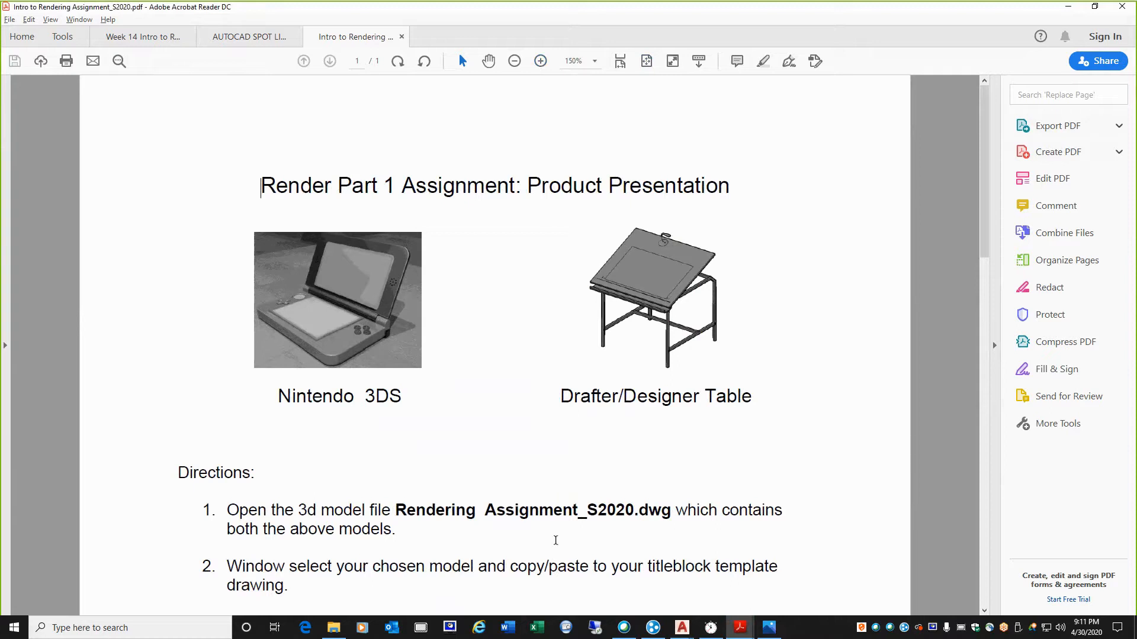
Switch to the Rendering Assignment_S2020 drawing in AutoCAD and show it in southeast isometric view, closing in on the Nintendo 3DS model
{"action": "mouse_move", "coordinate": [684, 632]}
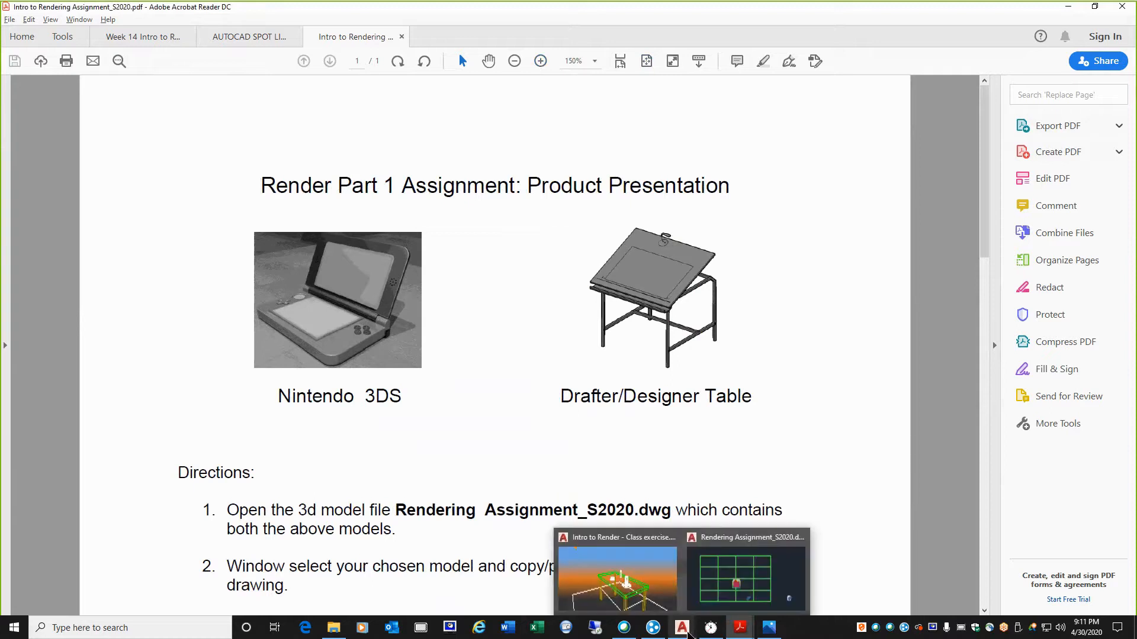
{"action": "left_click", "coordinate": [746, 577]}
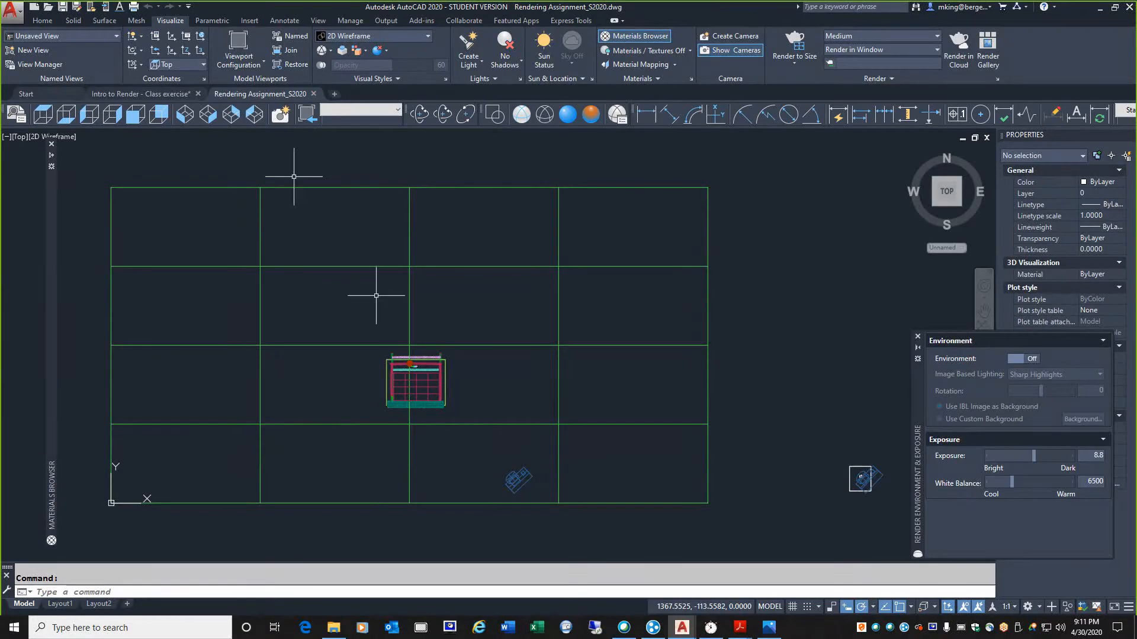
{"action": "scroll", "coordinate": [332, 270], "scroll_direction": "down", "scroll_amount": 2}
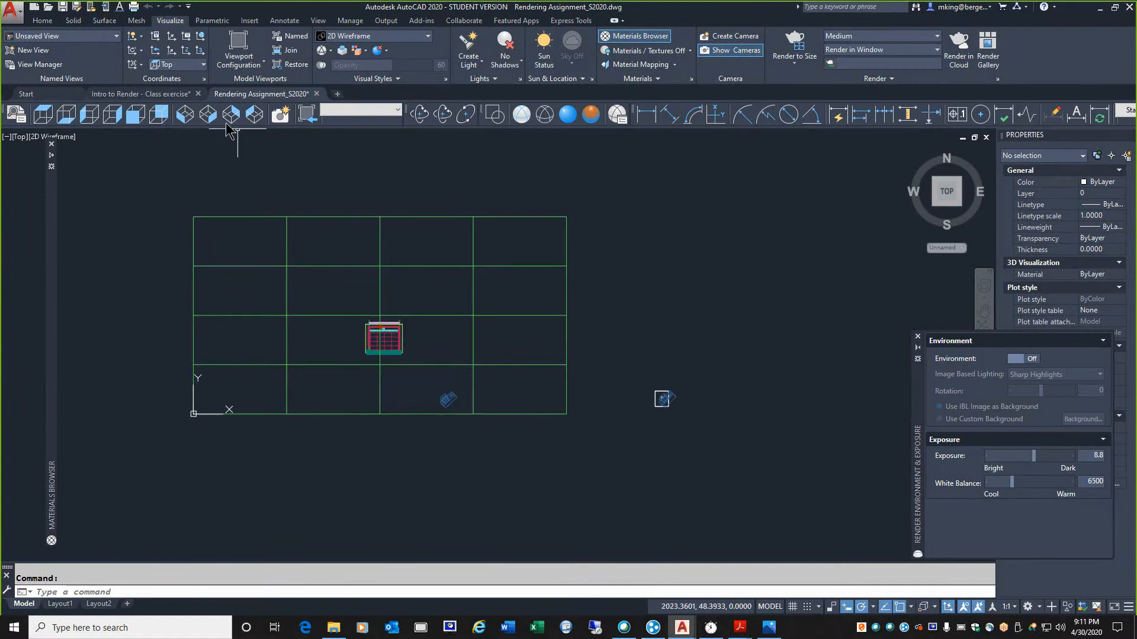
{"action": "left_click", "coordinate": [208, 115]}
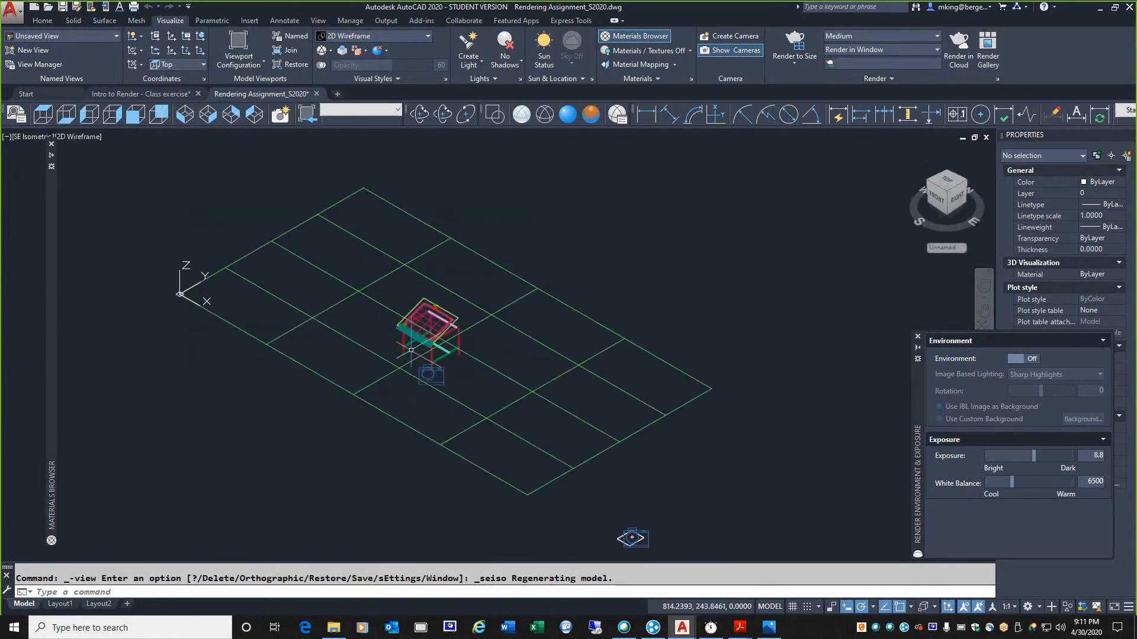
{"action": "scroll", "coordinate": [406, 336], "scroll_direction": "up", "scroll_amount": 6}
{"action": "scroll", "coordinate": [398, 340], "scroll_direction": "down", "scroll_amount": 8}
{"action": "scroll", "coordinate": [500, 438], "scroll_direction": "down", "scroll_amount": 3}
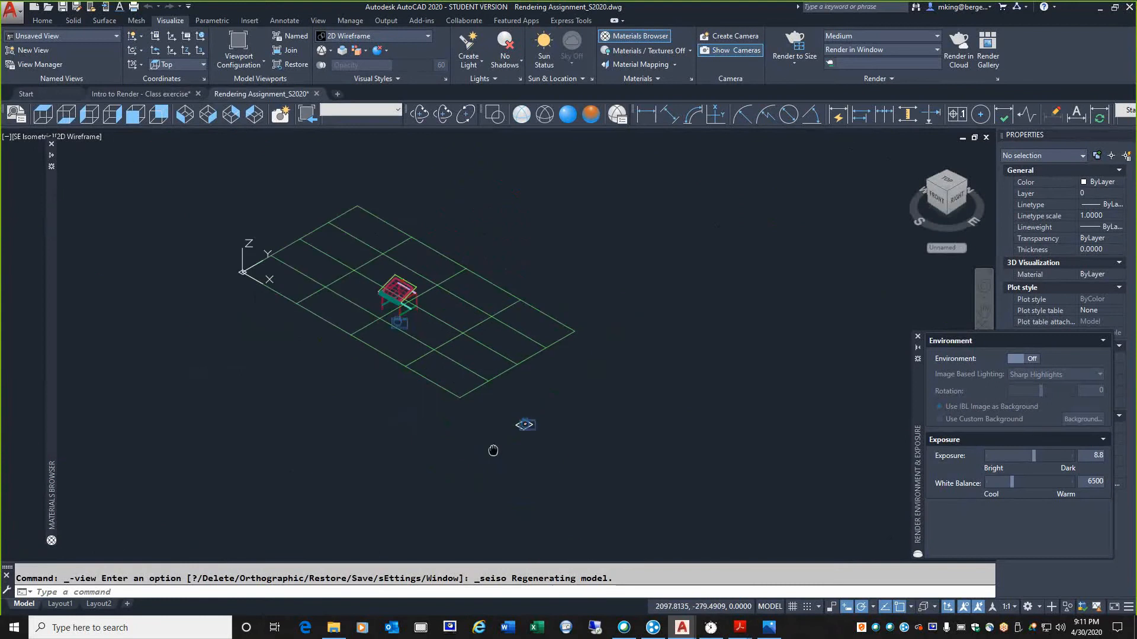
{"action": "scroll", "coordinate": [547, 395], "scroll_direction": "up", "scroll_amount": 10}
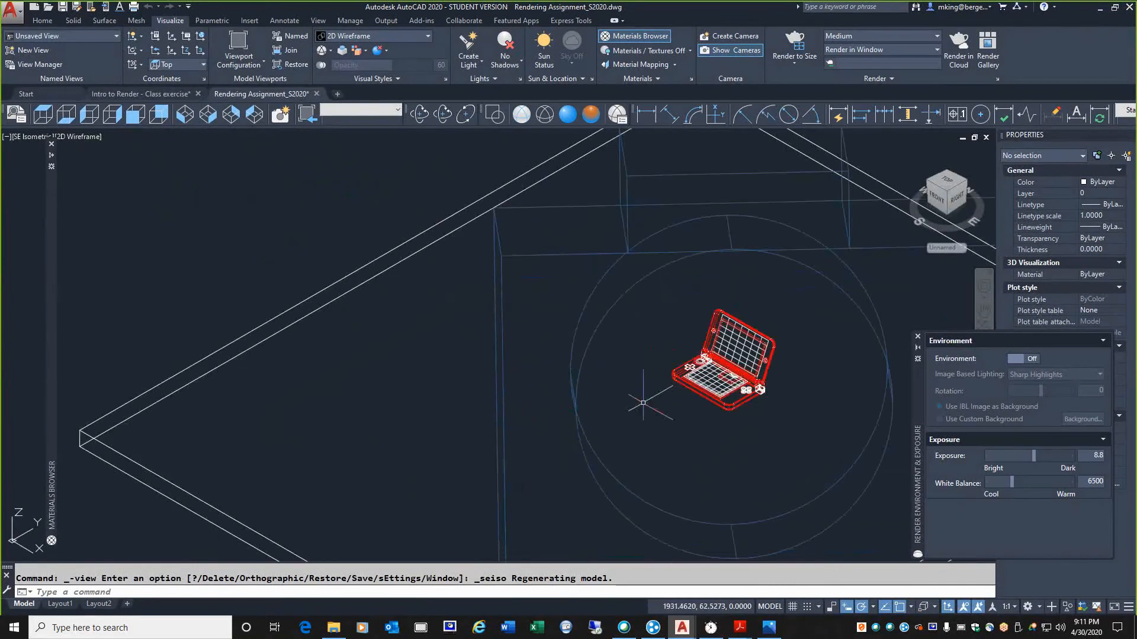
Apply the Conceptual visual style and examine the Nintendo 3DS and drafting table models up close
{"action": "scroll", "coordinate": [546, 394], "scroll_direction": "down", "scroll_amount": 5}
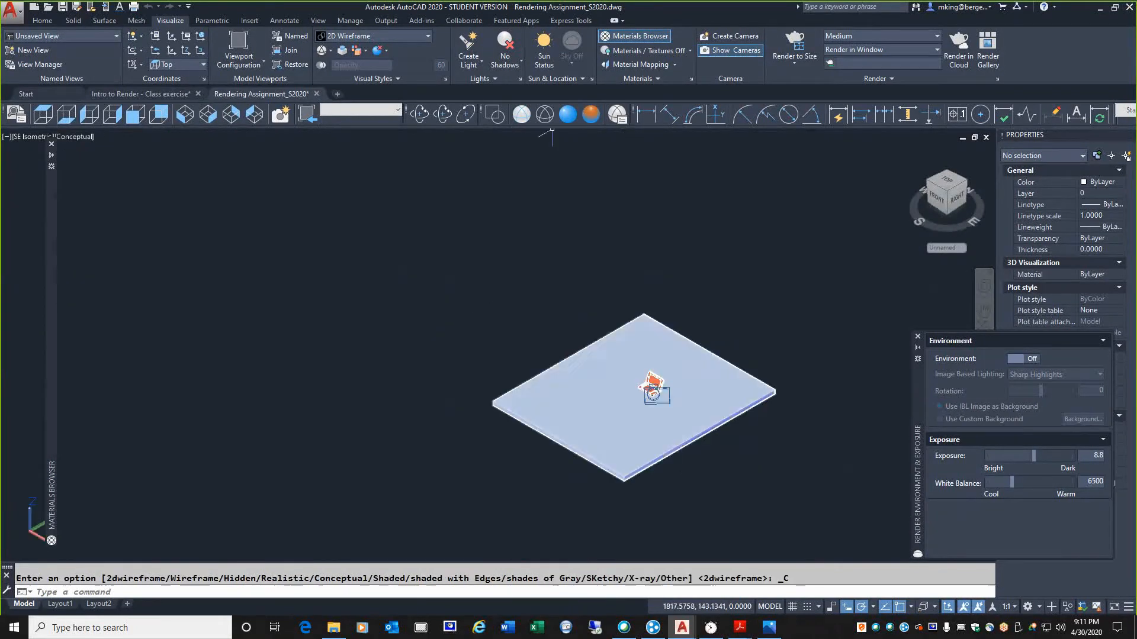
{"action": "scroll", "coordinate": [661, 393], "scroll_direction": "up", "scroll_amount": 9}
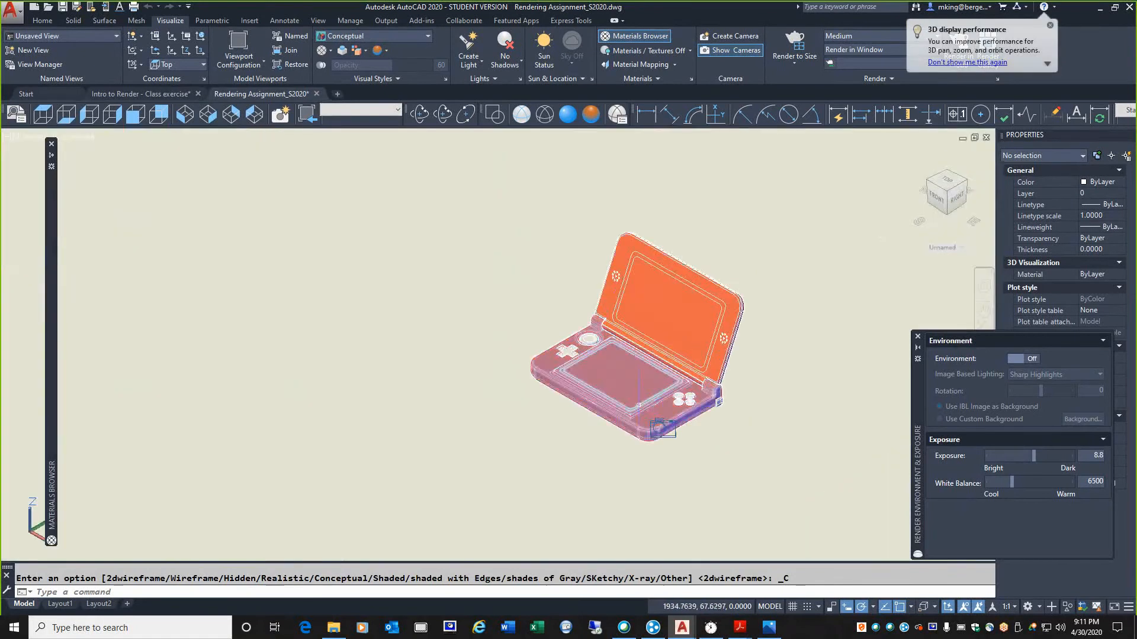
{"action": "scroll", "coordinate": [387, 373], "scroll_direction": "down", "scroll_amount": 8}
{"action": "mouse_move", "coordinate": [269, 307]}
{"action": "middle_mouse_down"}
{"action": "mouse_move", "coordinate": [375, 481]}
{"action": "mouse_move", "coordinate": [462, 556]}
{"action": "middle_mouse_up"}
{"action": "middle_click_drag", "start_coordinate": [261, 255], "coordinate": [367, 467]}
{"action": "mouse_move", "coordinate": [224, 249]}
{"action": "middle_mouse_down"}
{"action": "mouse_move", "coordinate": [431, 377]}
{"action": "mouse_move", "coordinate": [436, 396]}
{"action": "middle_mouse_up"}
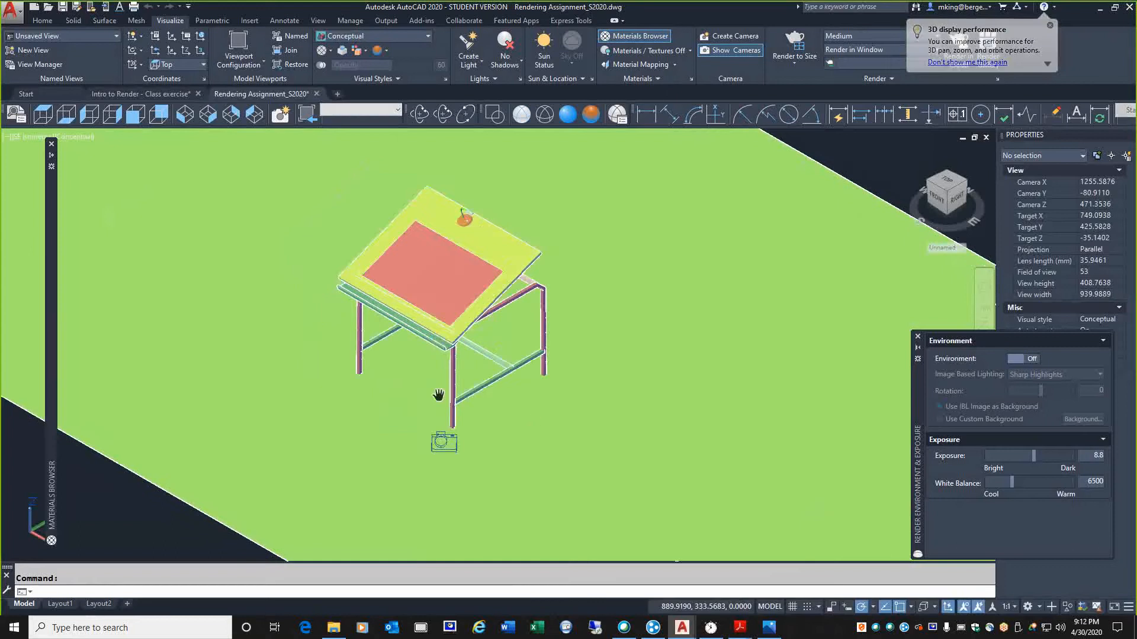
{"action": "scroll", "coordinate": [533, 412], "scroll_direction": "up", "scroll_amount": 3}
{"action": "scroll", "coordinate": [384, 309], "scroll_direction": "down", "scroll_amount": 8}
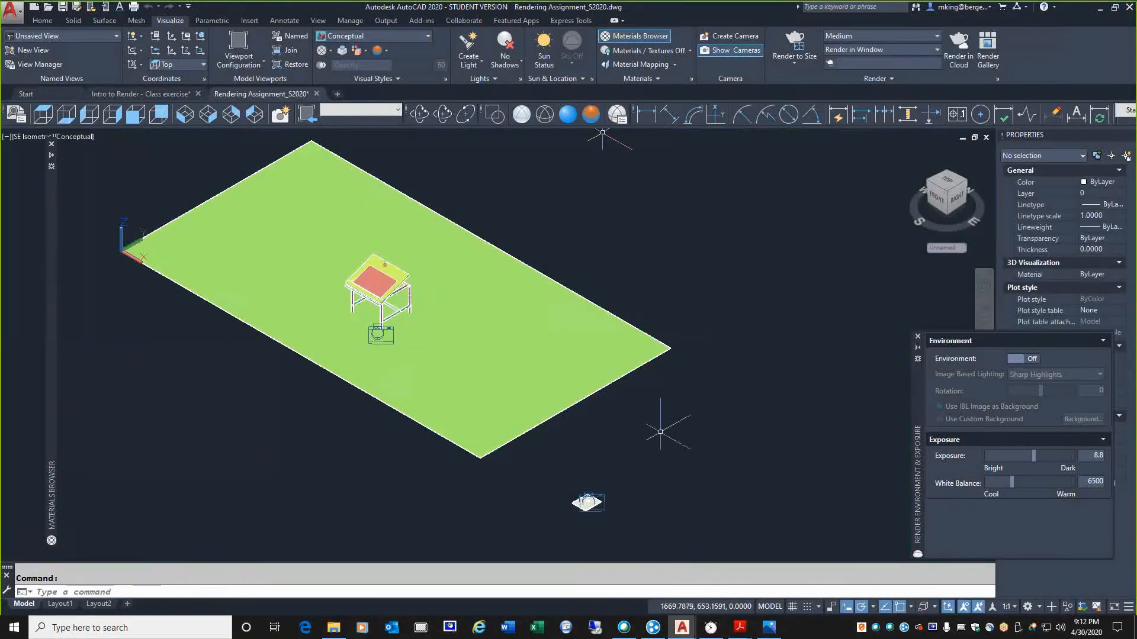
Switch to the Intro to Rendering Assignment PDF in Acrobat Reader and bring the numbered directions into view
{"action": "mouse_move", "coordinate": [739, 628]}
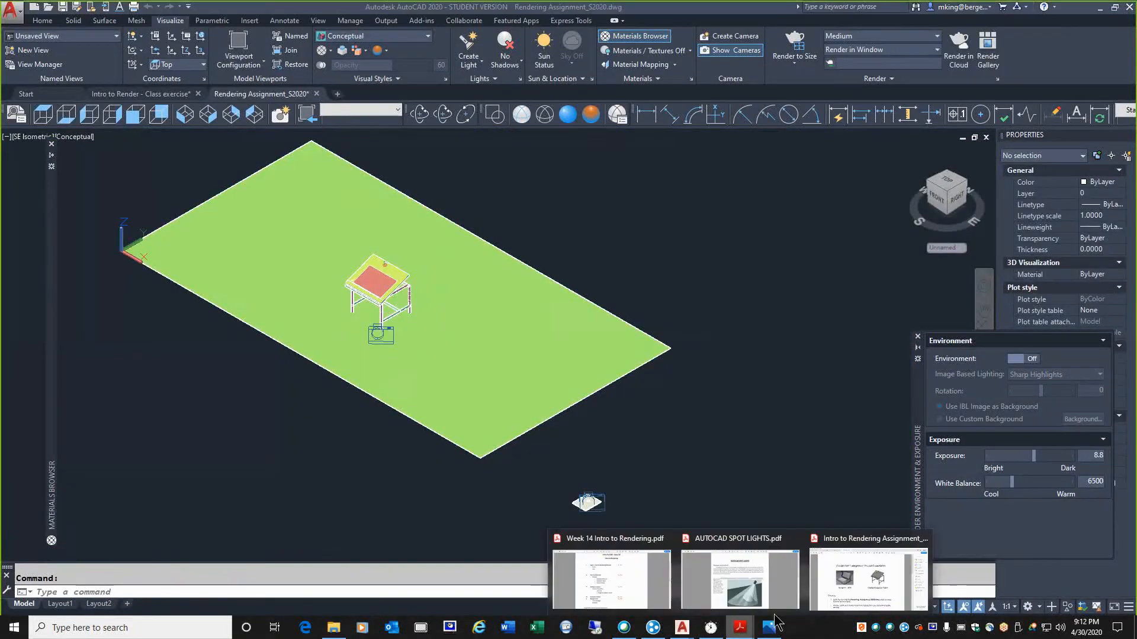
{"action": "left_click", "coordinate": [868, 571]}
{"action": "scroll", "coordinate": [770, 451], "scroll_direction": "down", "scroll_amount": 5}
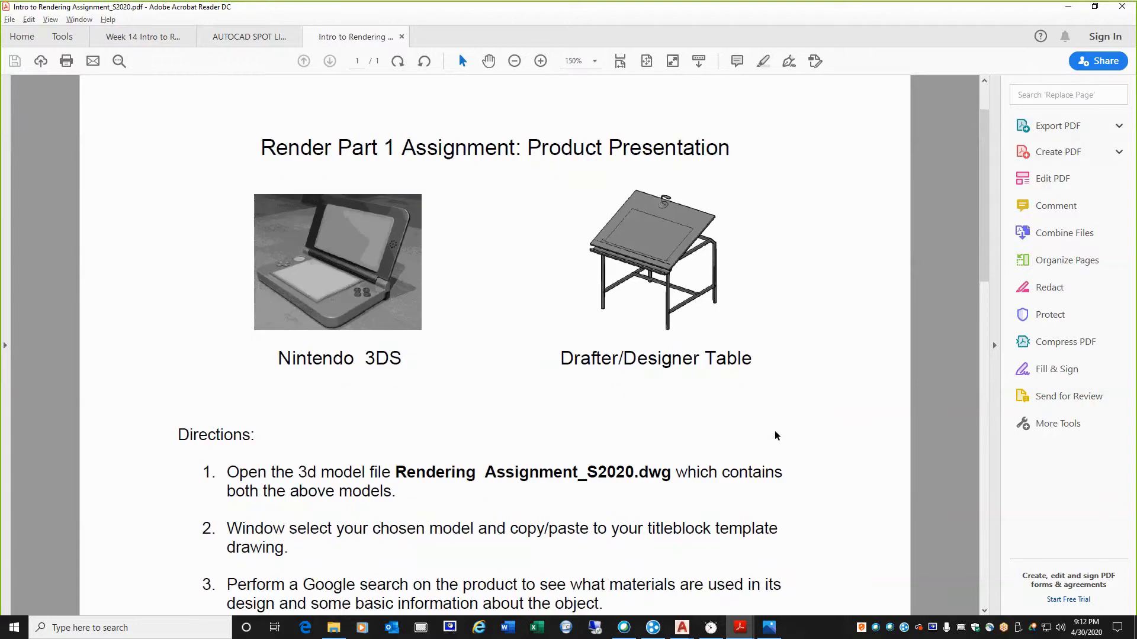
{"action": "scroll", "coordinate": [736, 411], "scroll_direction": "down", "scroll_amount": 1}
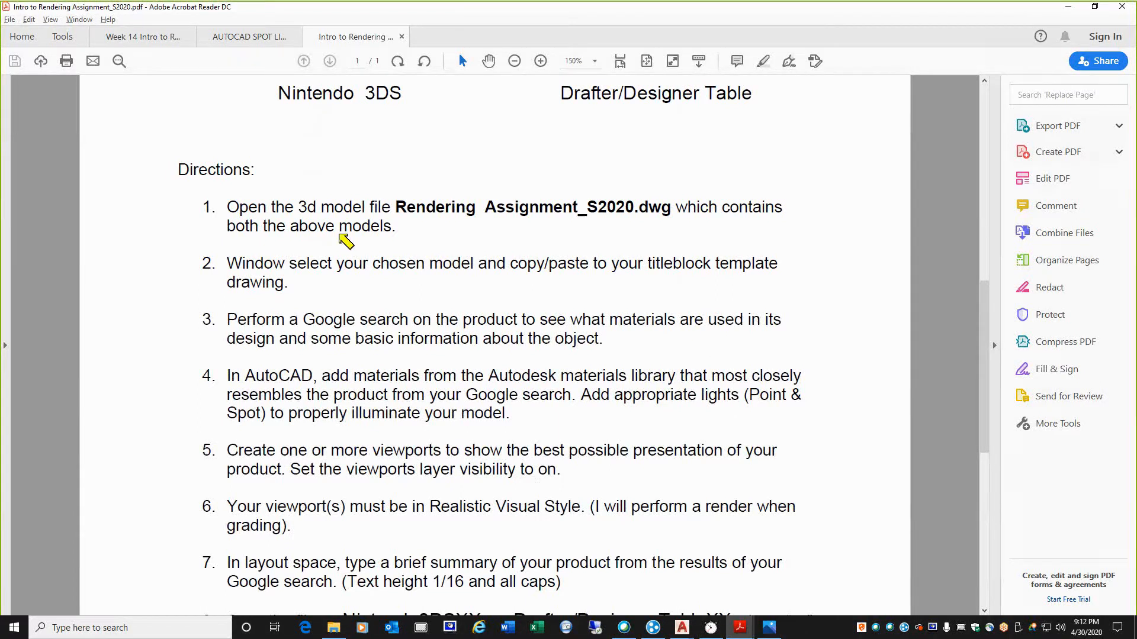
Review directions 2 to 6, marking each with a pink pen stroke beside its number, and clear the marks when finished
{"action": "left_click_drag", "start_coordinate": [131, 237], "coordinate": [189, 265]}
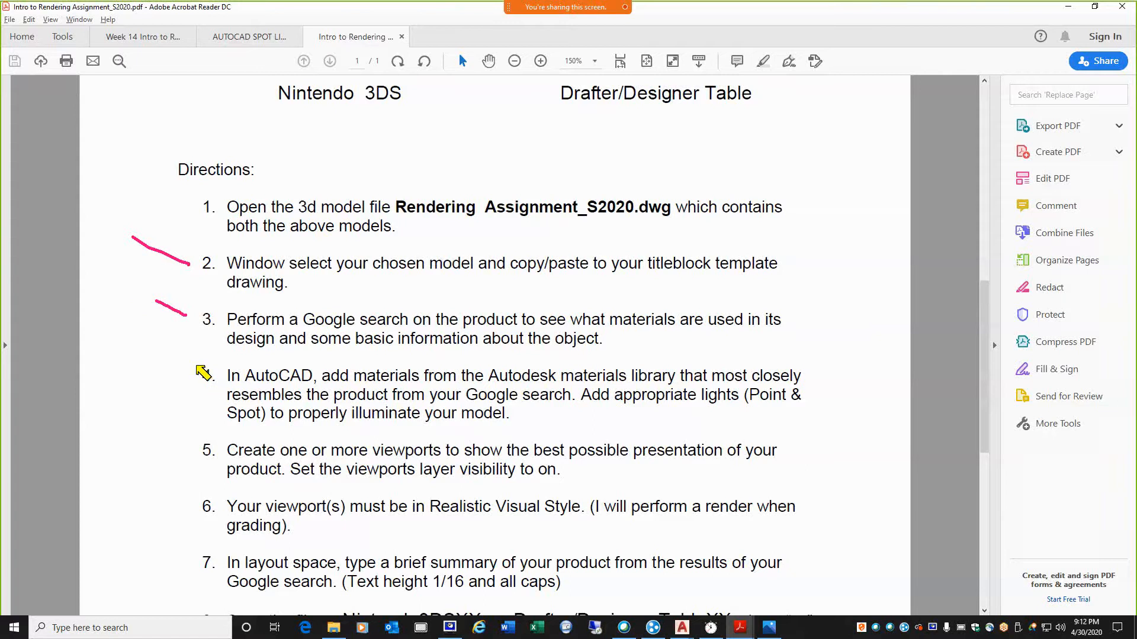
{"action": "left_click_drag", "start_coordinate": [197, 365], "coordinate": [155, 346]}
{"action": "left_click_drag", "start_coordinate": [196, 444], "coordinate": [129, 398]}
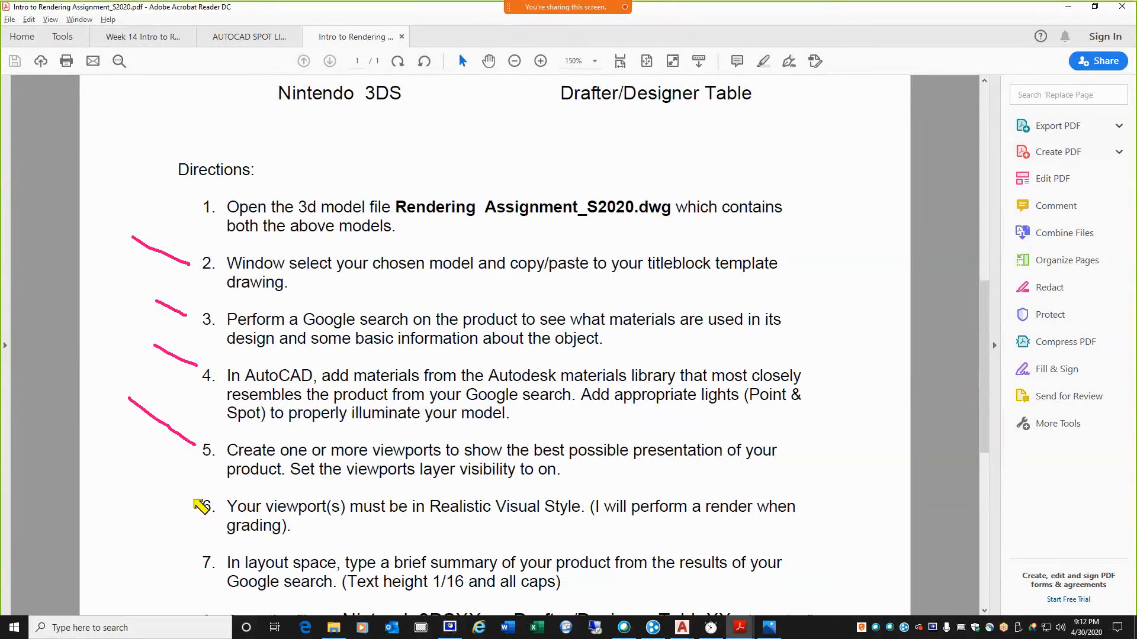
{"action": "left_click_drag", "start_coordinate": [194, 500], "coordinate": [142, 461]}
{"action": "key", "text": "Escape"}
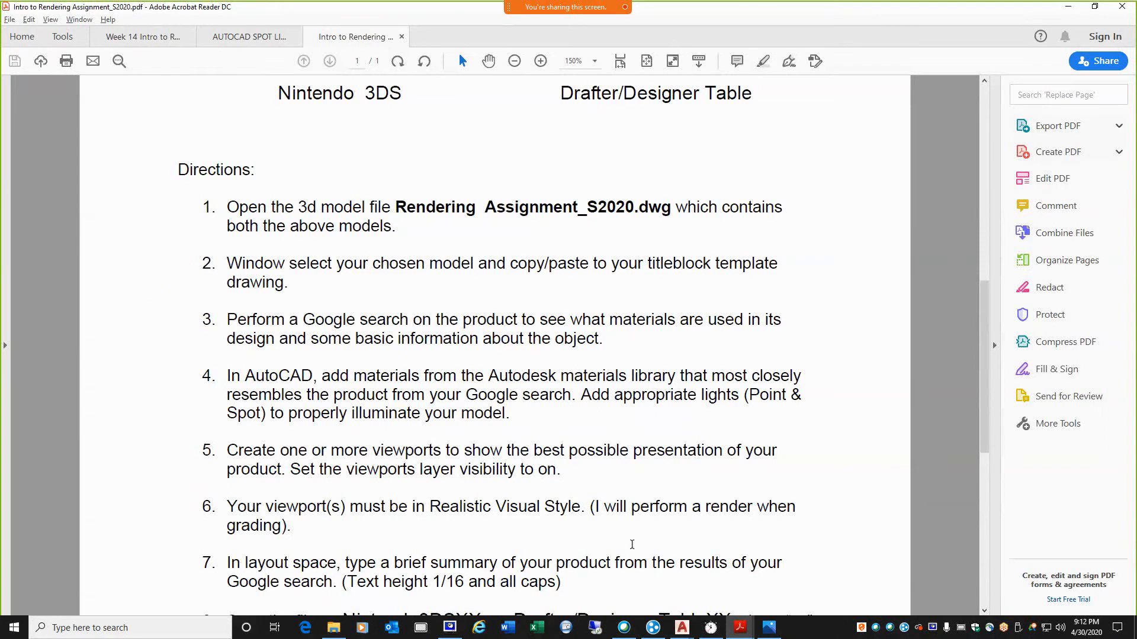
Review the remaining assignment directions, selecting the text of direction 7 about the layout space product summary
{"action": "left_click_drag", "start_coordinate": [982, 427], "coordinate": [982, 552]}
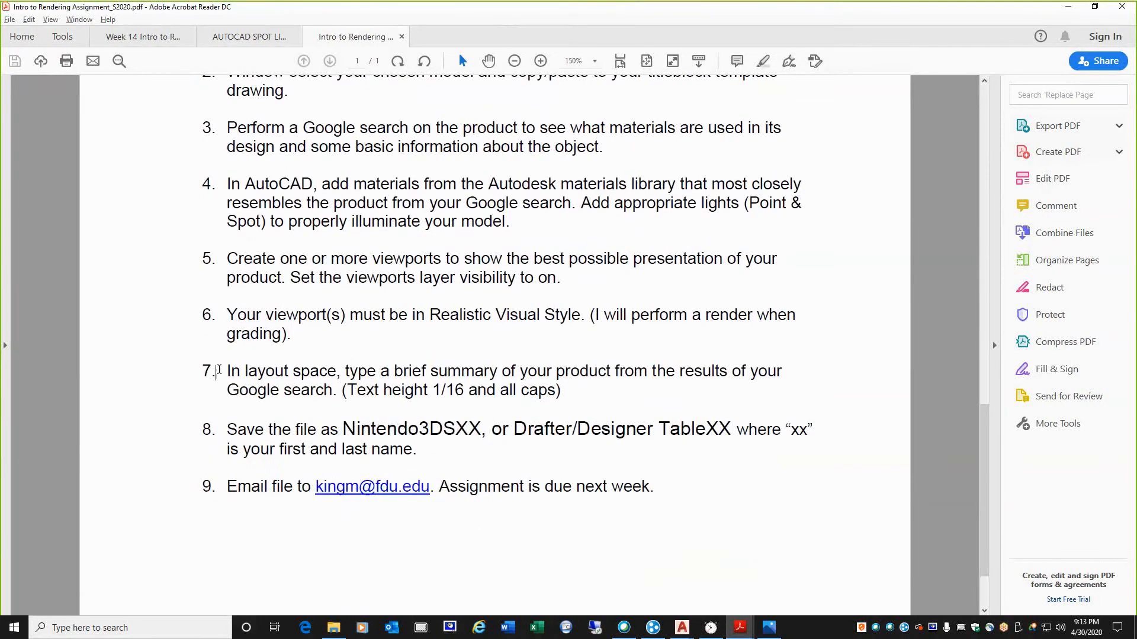
{"action": "left_click_drag", "start_coordinate": [218, 370], "coordinate": [685, 398]}
{"action": "left_click_drag", "start_coordinate": [535, 410], "coordinate": [596, 403]}
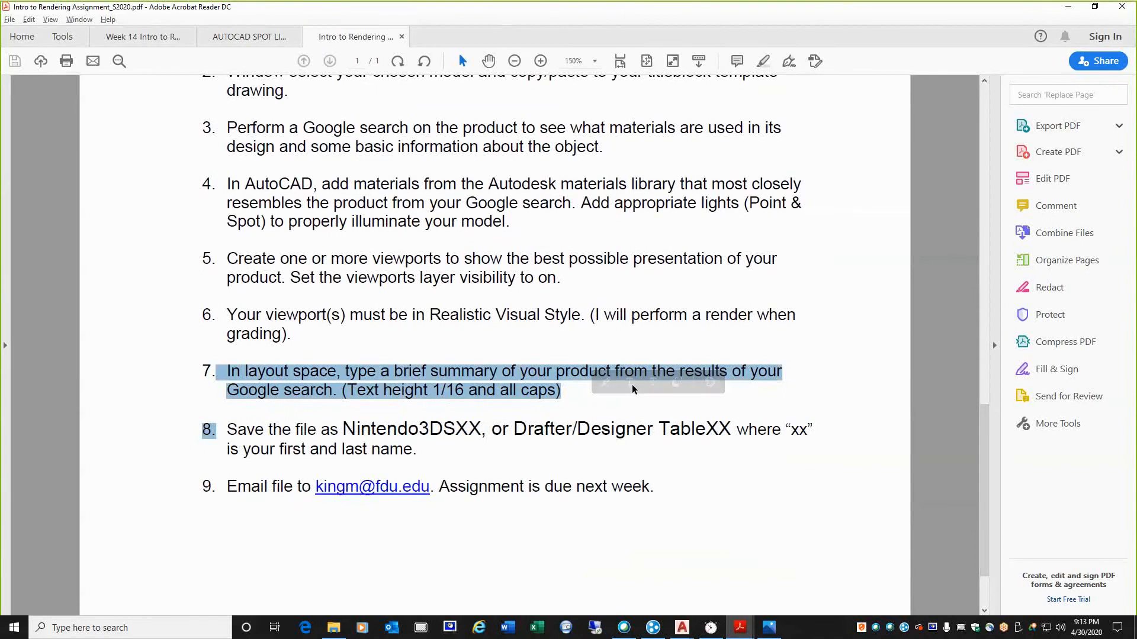